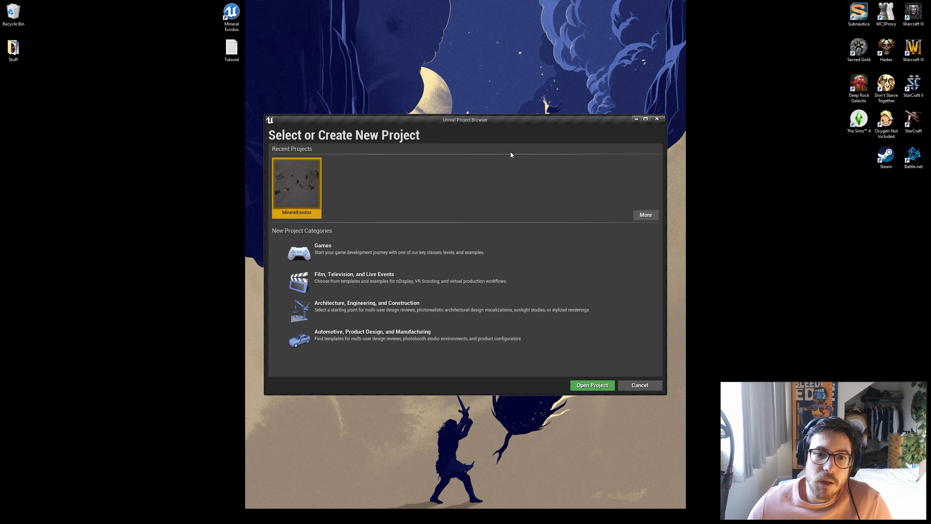
Step: Start a new Games project based on the Third Person template and proceed to its project settings
click(396, 255)
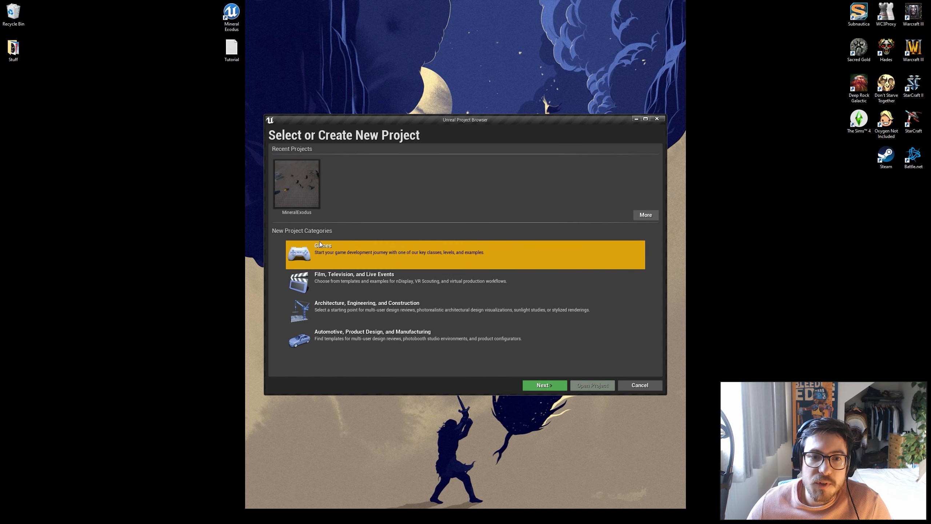
click(556, 386)
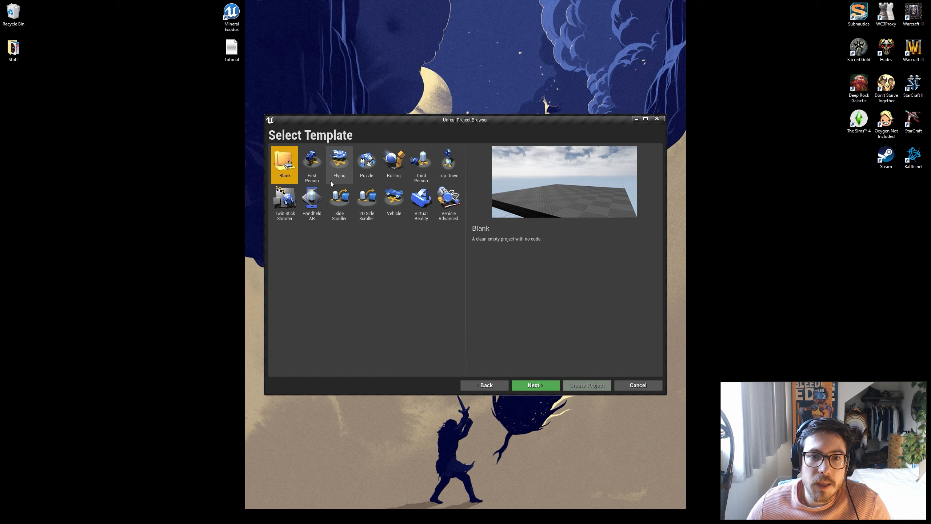
click(424, 175)
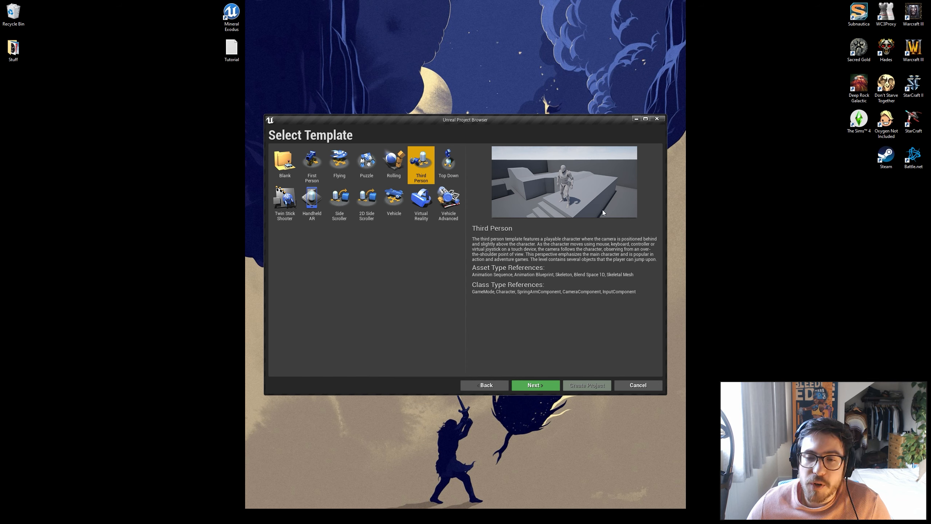
click(545, 386)
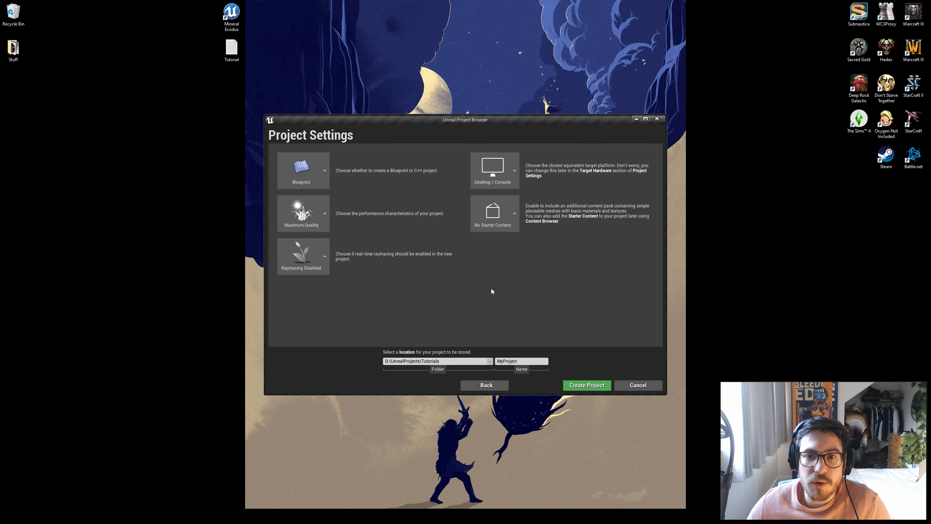
Step: Review the project type and performance options, keeping Blueprint and Maximum Quality
click(305, 174)
click(314, 207)
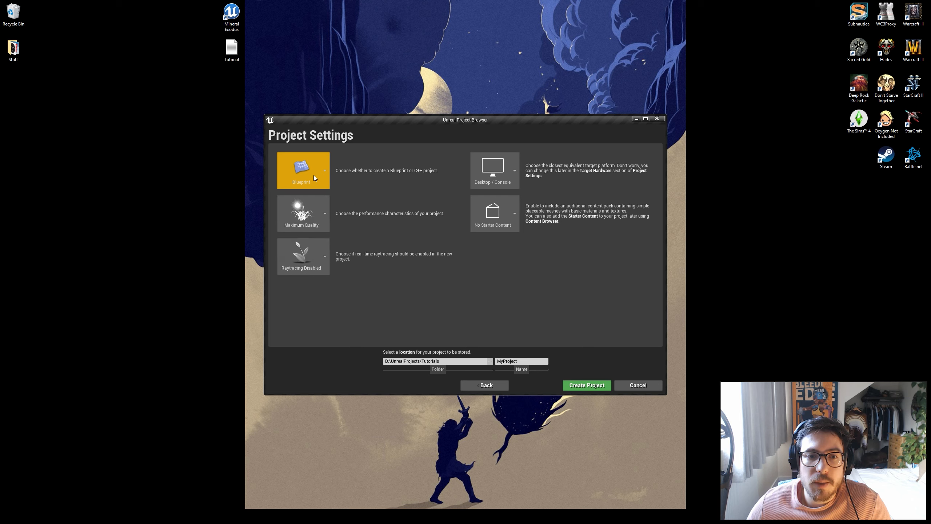
click(319, 184)
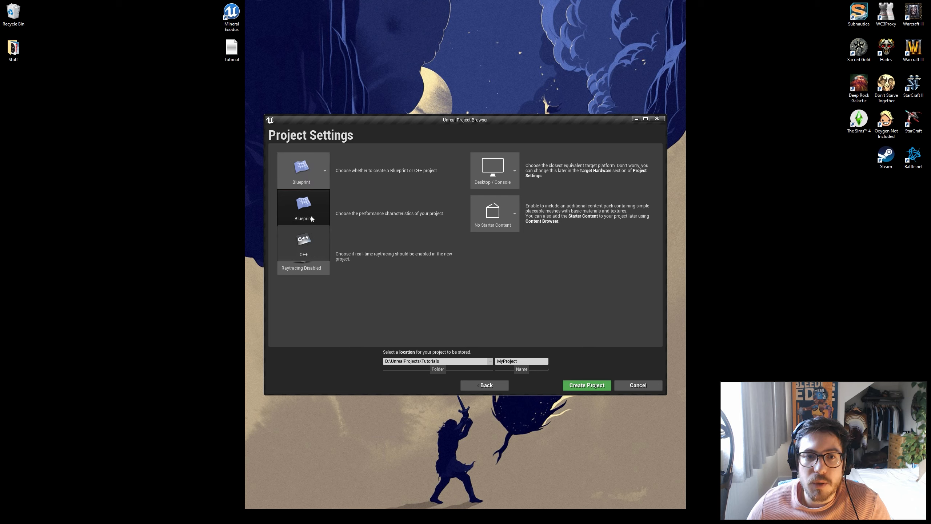
click(314, 174)
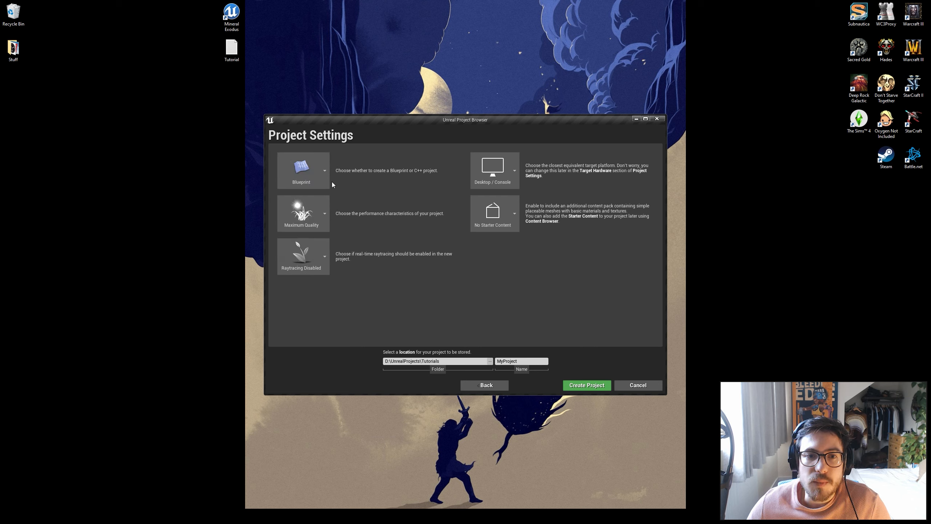
click(326, 172)
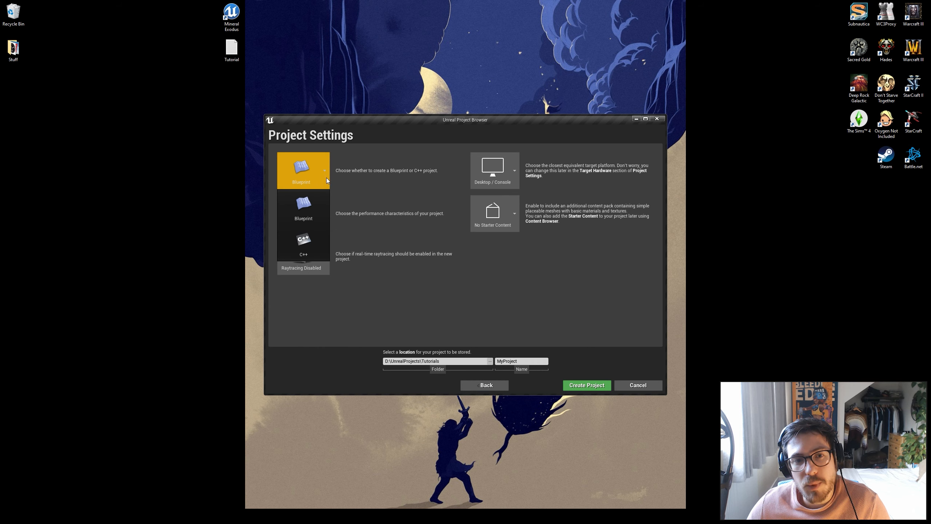
click(309, 174)
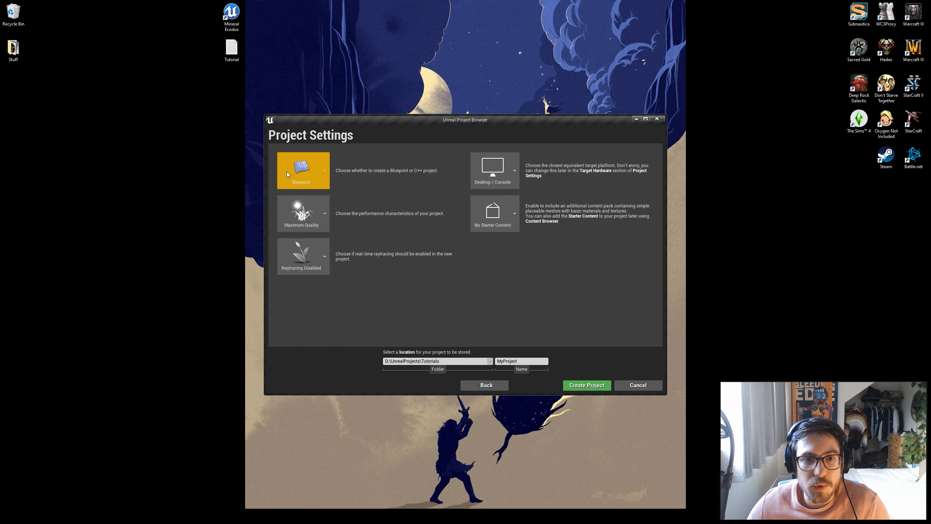
click(318, 214)
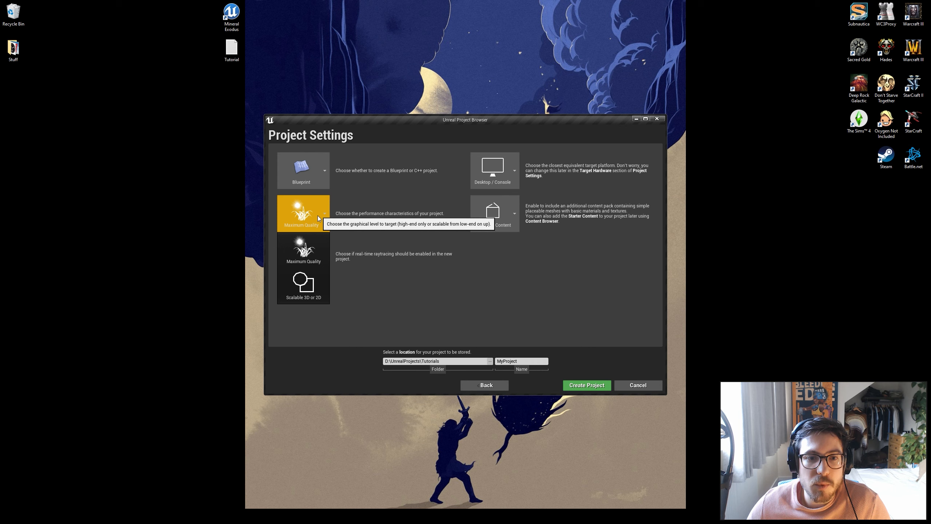
click(310, 222)
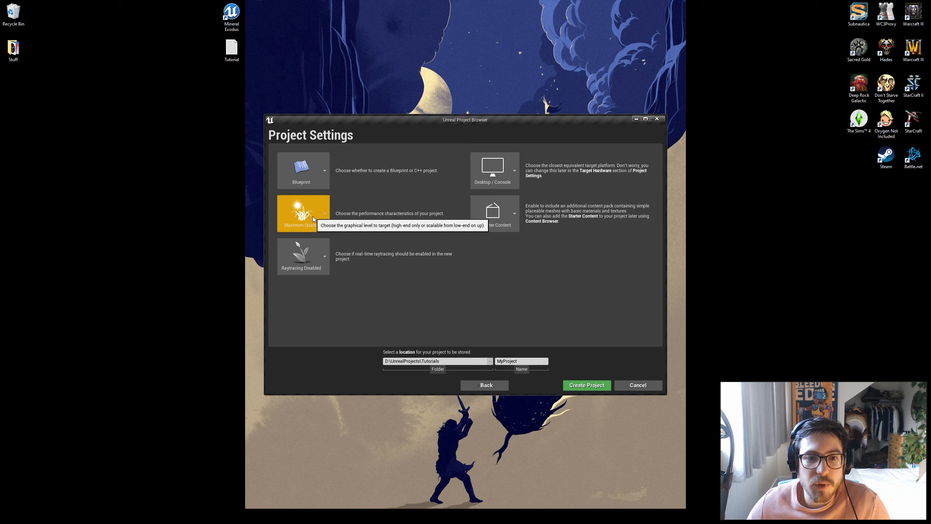
Step: Set raytracing to Raytracing Enabled and keep No Starter Content for the new project
click(313, 257)
click(304, 328)
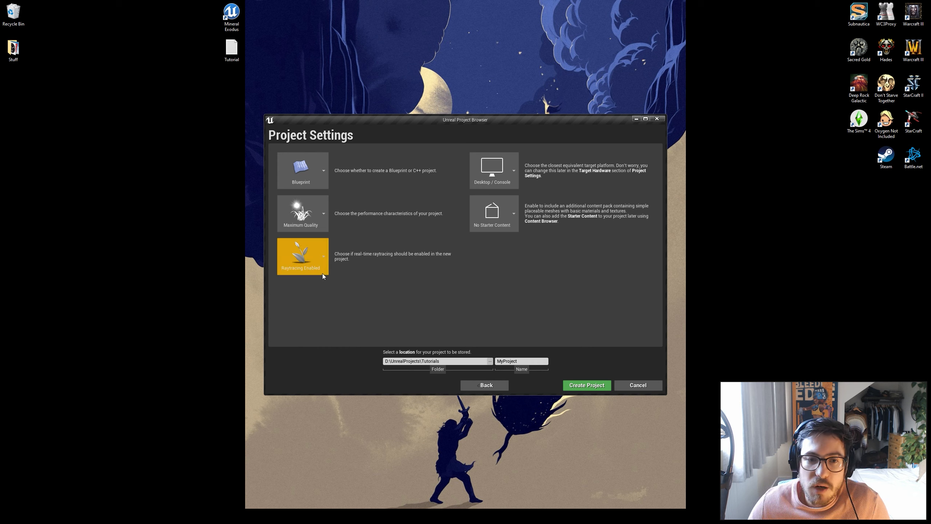
click(313, 265)
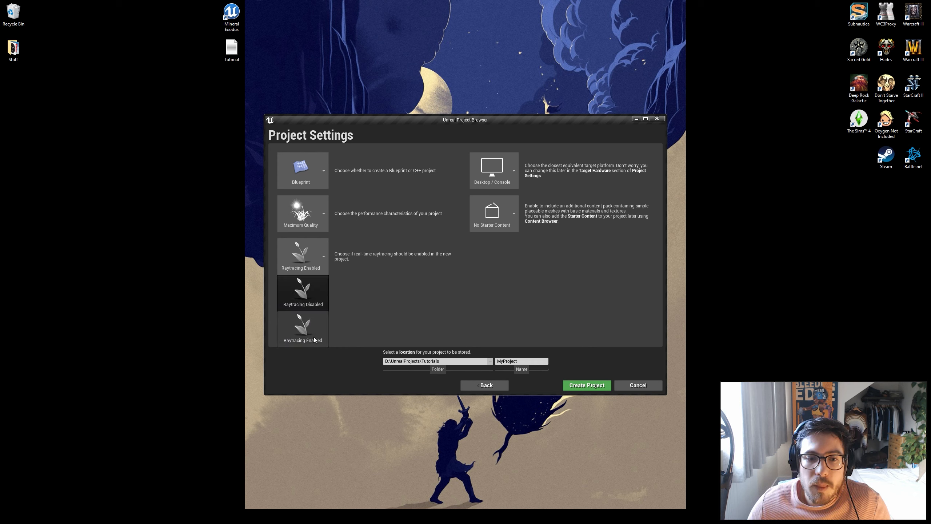
click(302, 328)
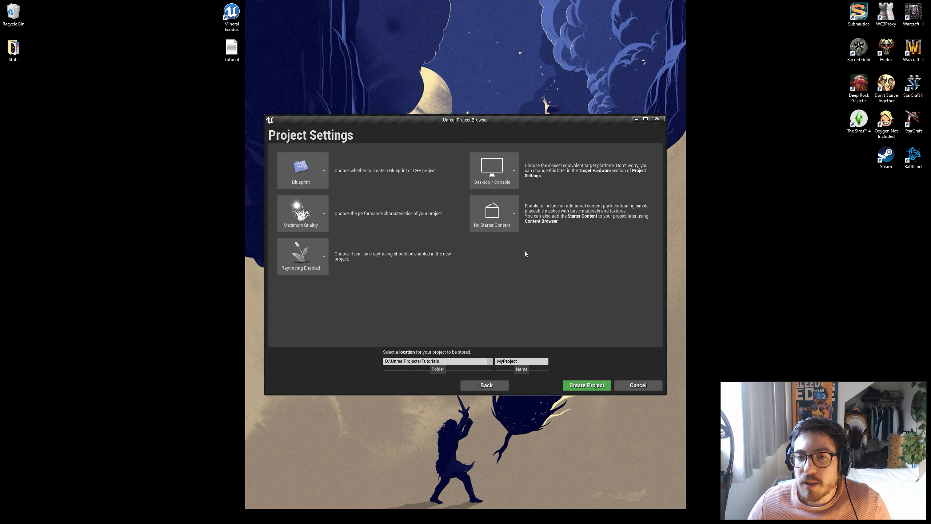
click(499, 227)
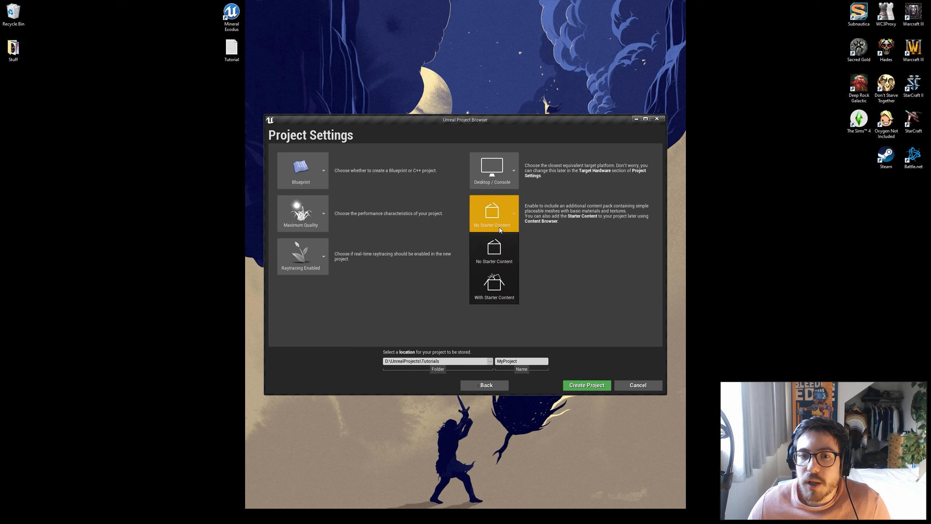
click(494, 256)
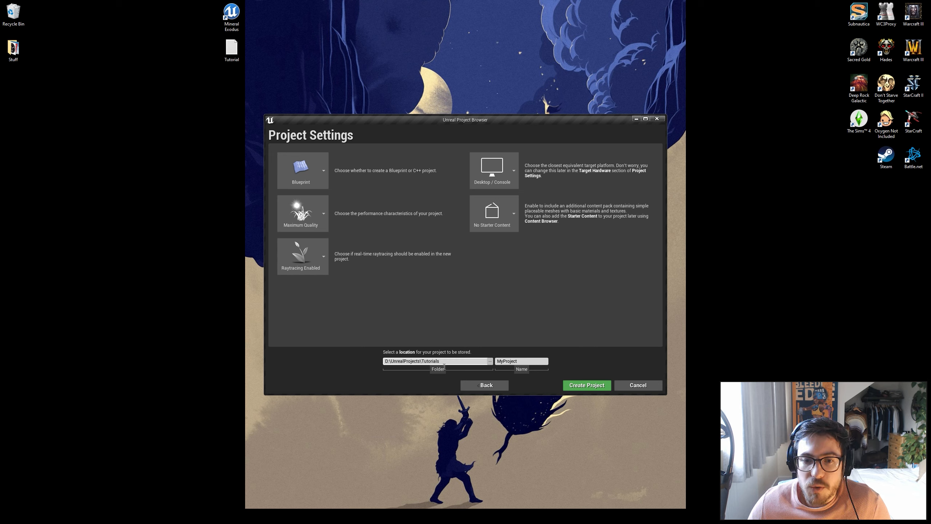
Step: Name the project NextGenTutorial and create it in the D:\UnrealProjects\Tutorials folder
click(515, 361)
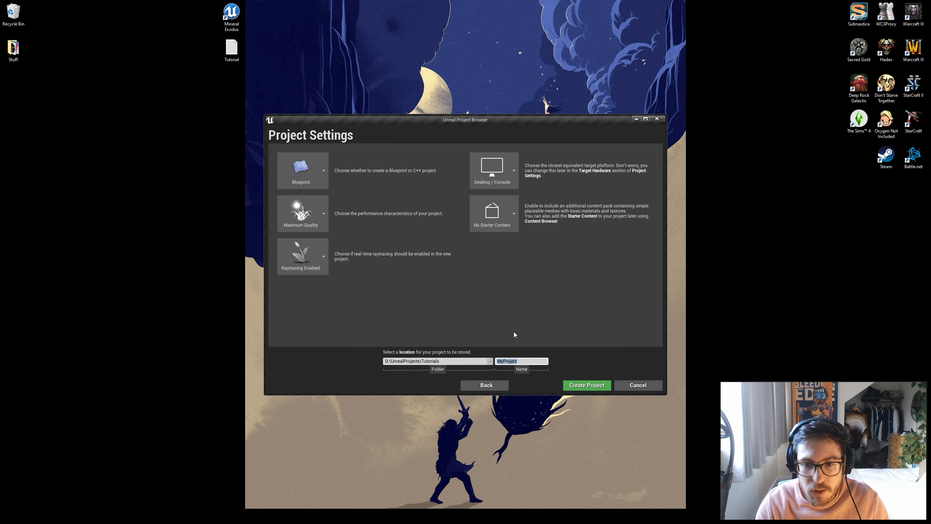
text(NextGenTuto)
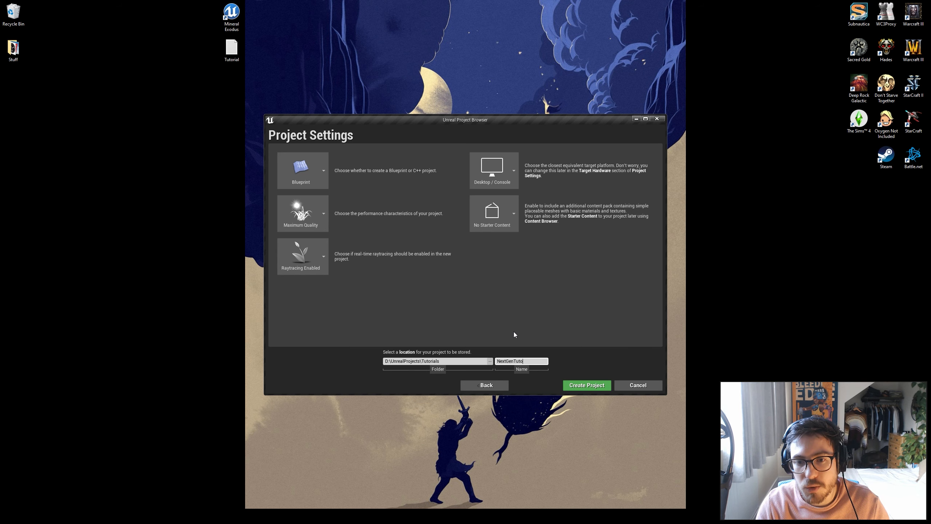
text(rial)
click(592, 384)
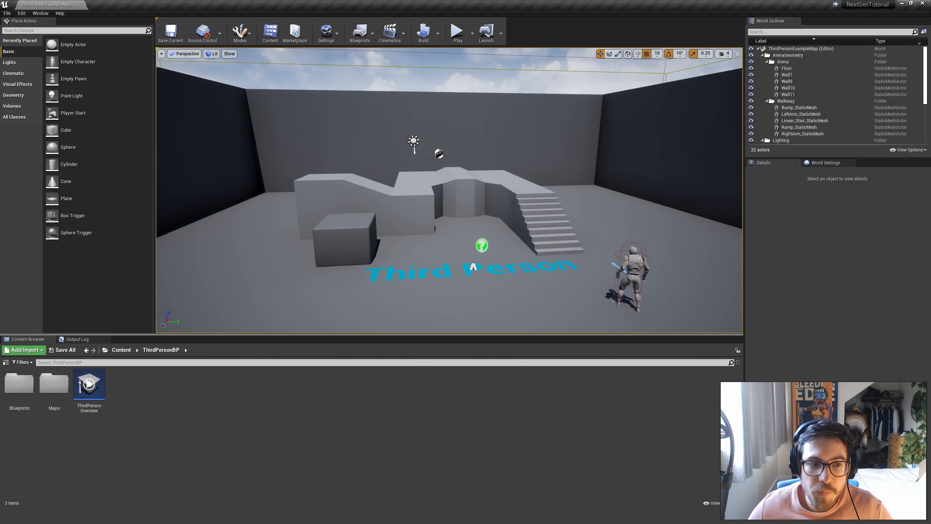
Step: Show the Content Browser's folder tree and open the root Content folder
click(5, 361)
right_drag(449, 190, 452, 199)
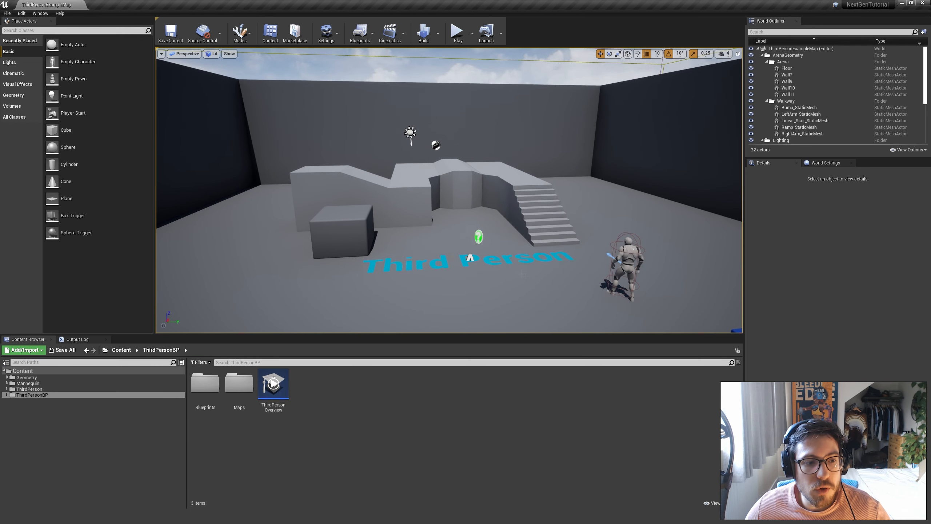
click(22, 371)
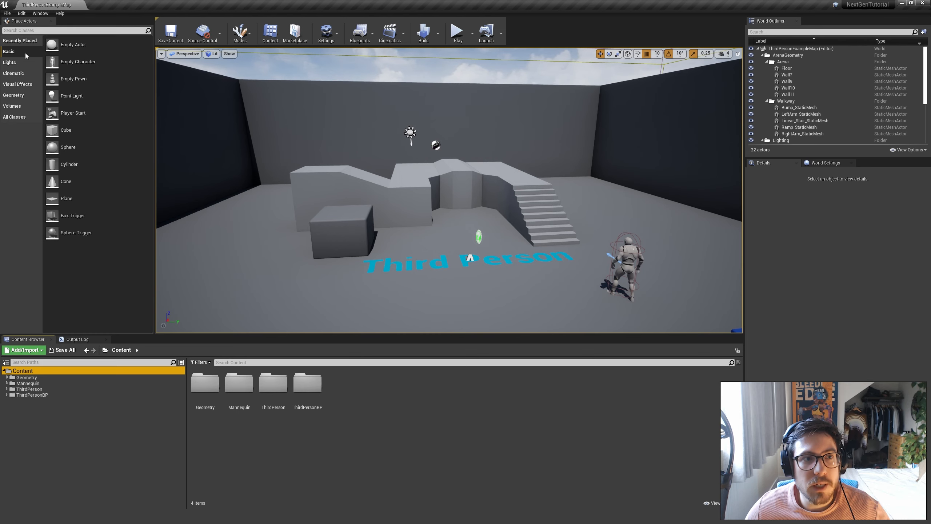
Step: Create a new level from the Empty Level template
click(6, 14)
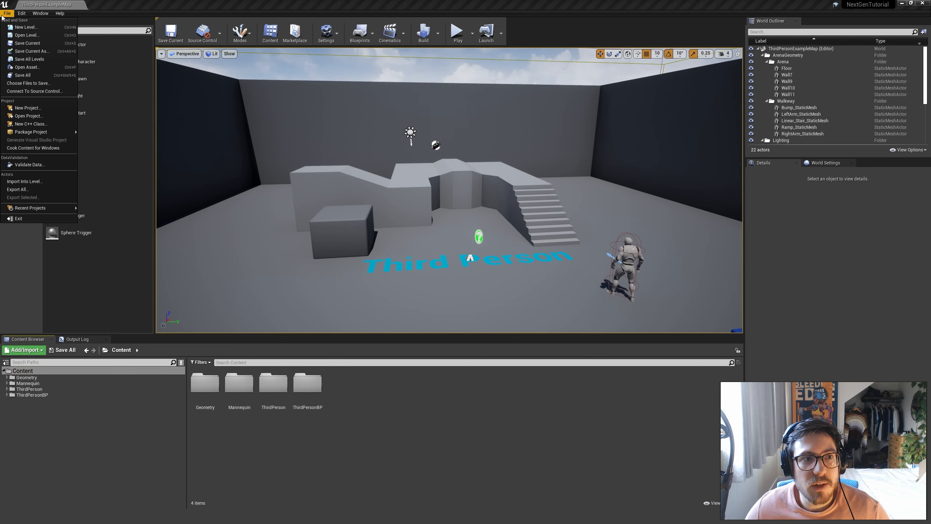
click(26, 27)
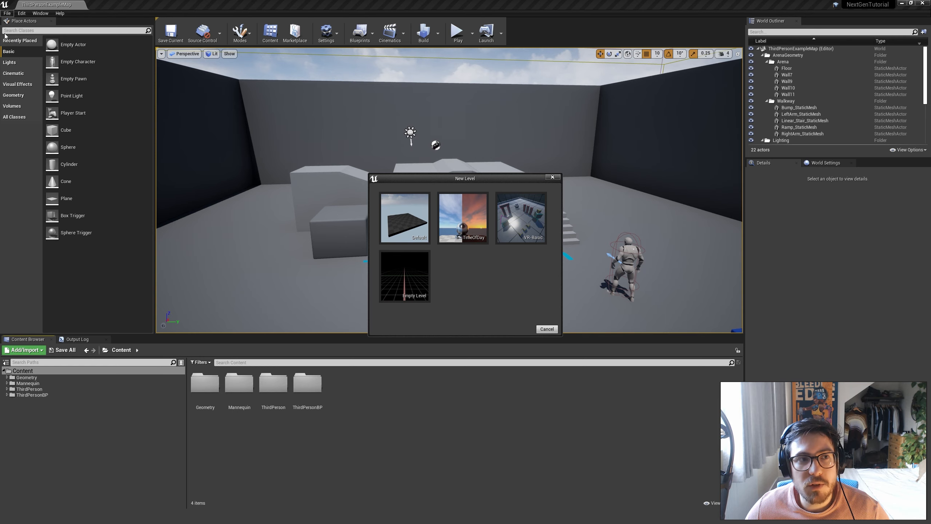
click(423, 288)
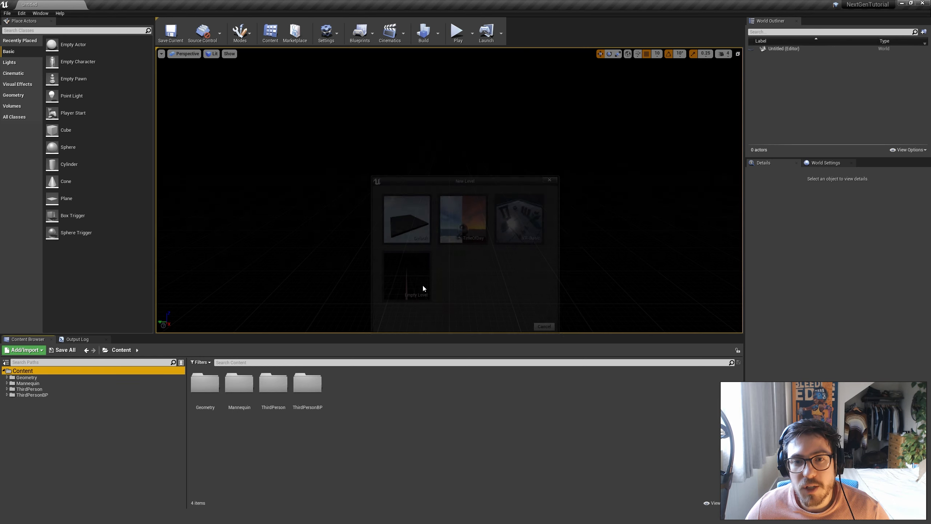
Step: Create a folder named ExampleContent directly under the root Content folder
right_click(30, 371)
click(67, 206)
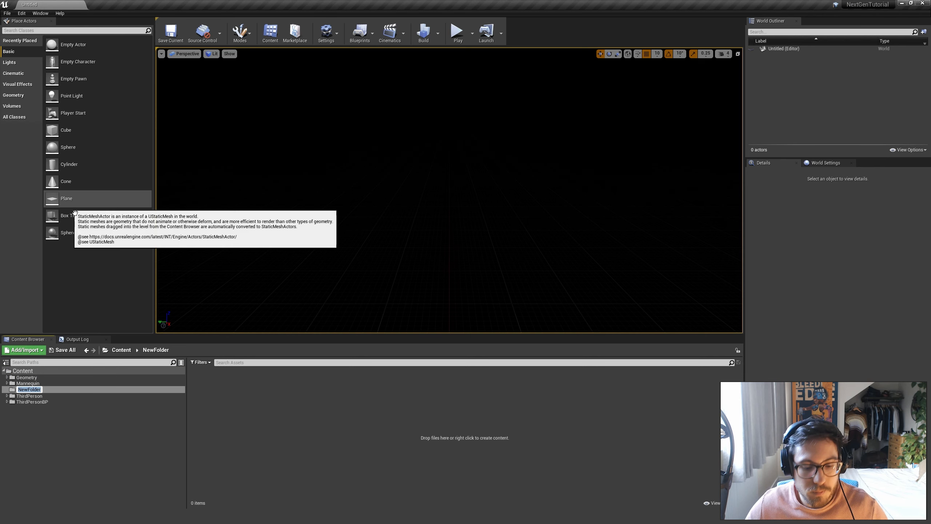
text(ExampleContent)
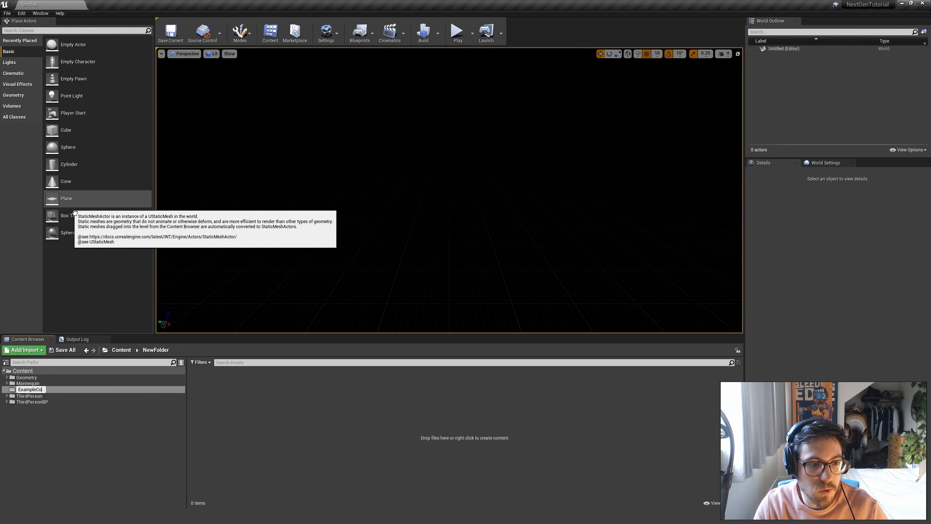
key(Return)
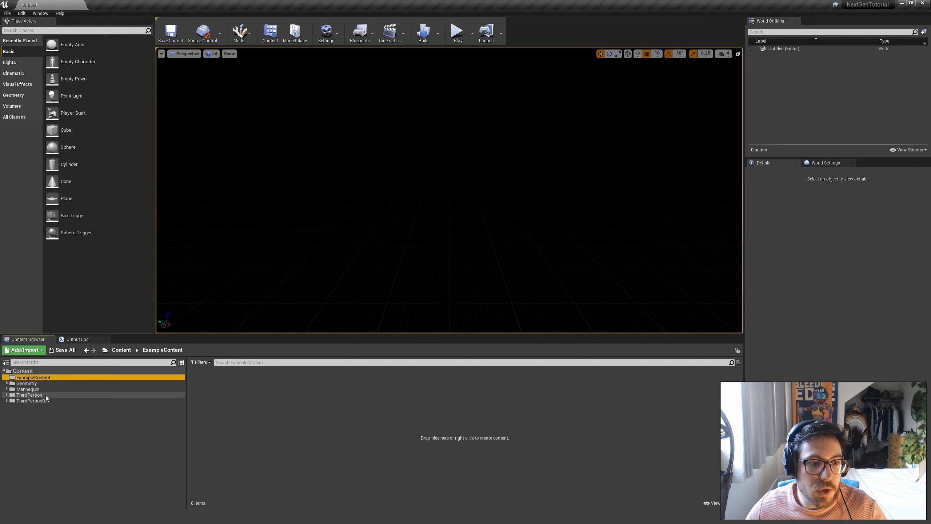
Step: Move the Geometry, Mannequin, ThirdPerson and ThirdPersonBP folders into the ExampleContent folder
click(27, 383)
shift+click(37, 402)
drag(29, 390, 38, 382)
click(48, 386)
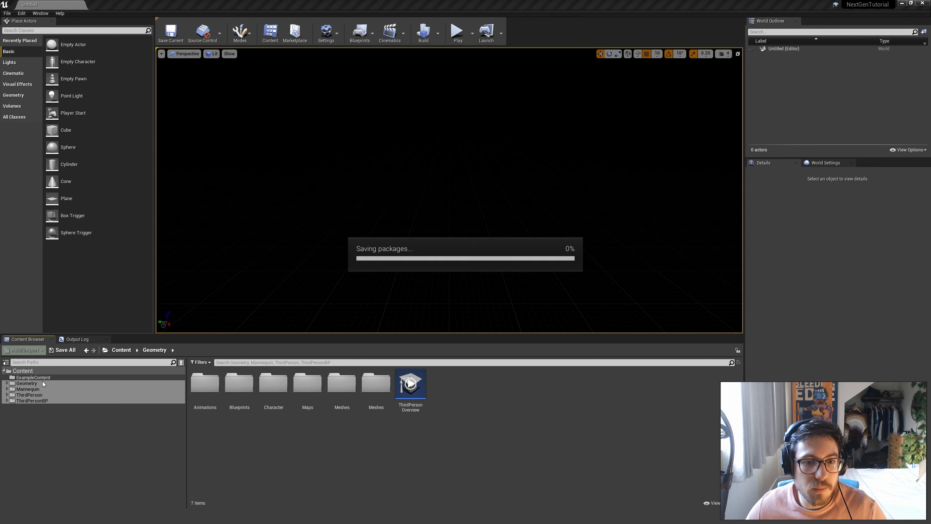
Step: Fix up the redirectors in the root Content folder
click(26, 371)
right_click(27, 372)
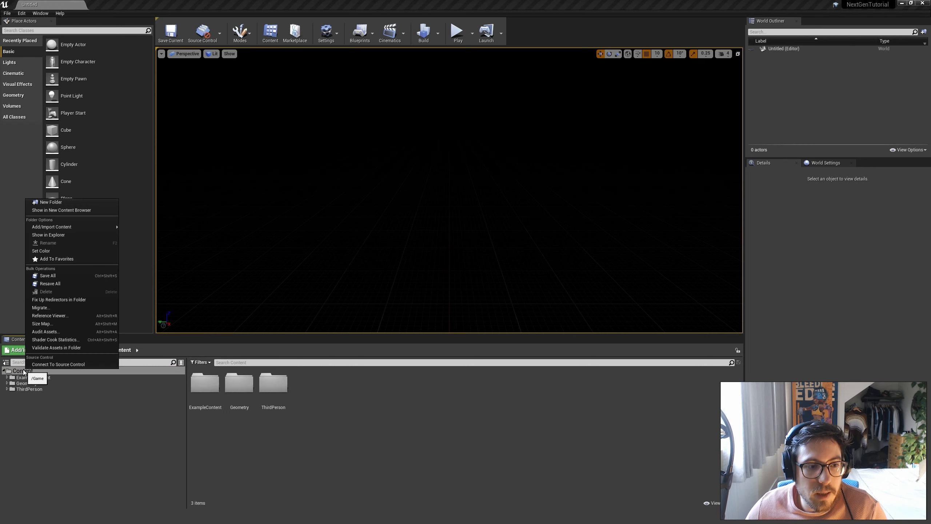
click(51, 300)
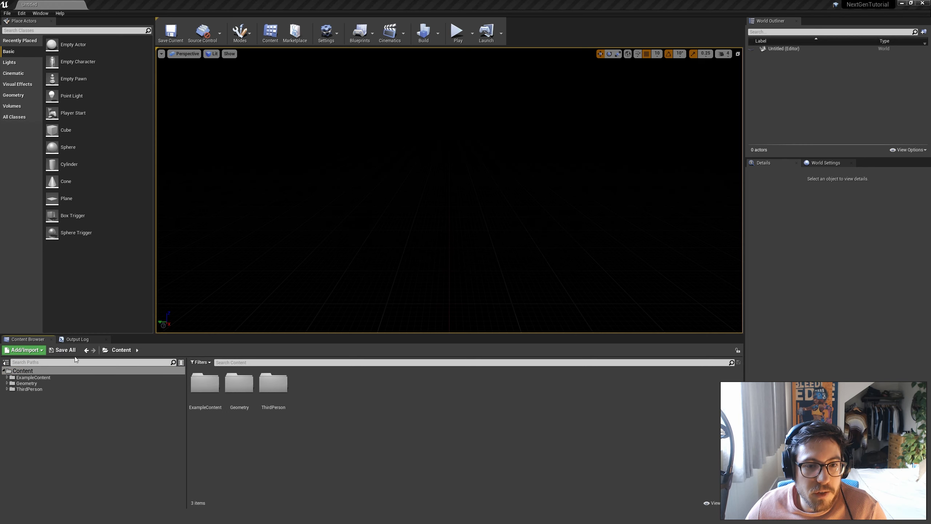
Step: Delete the leftover Geometry and ThirdPerson folders under Content and check the contents of ExampleContent
click(30, 384)
shift+click(28, 389)
right_click(28, 389)
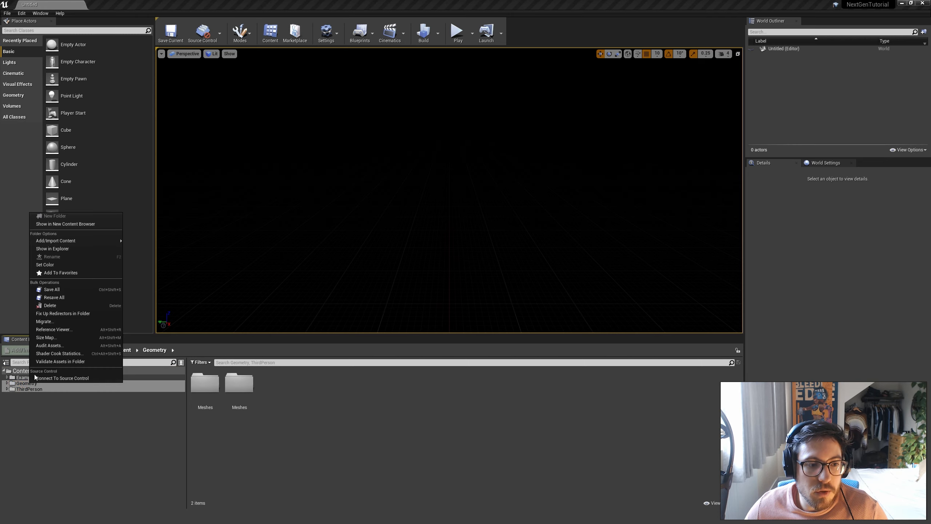
click(52, 307)
click(66, 326)
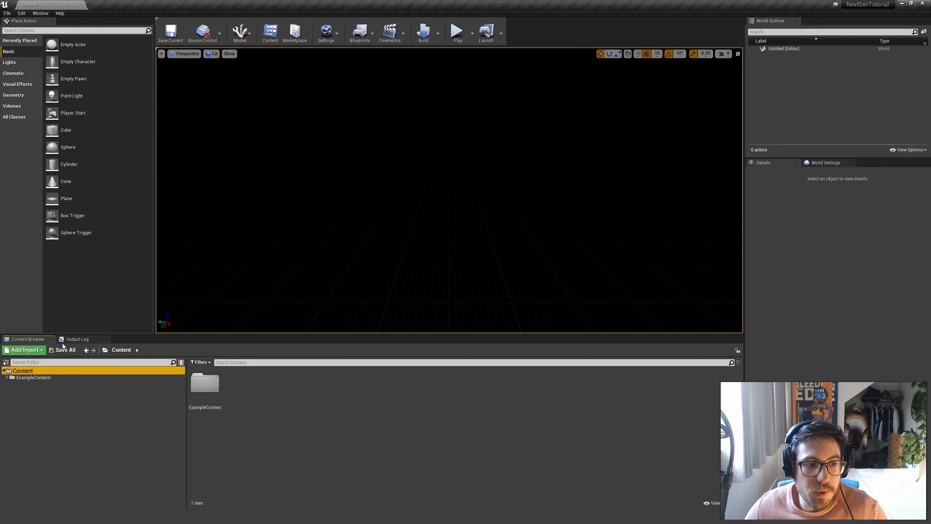
click(29, 378)
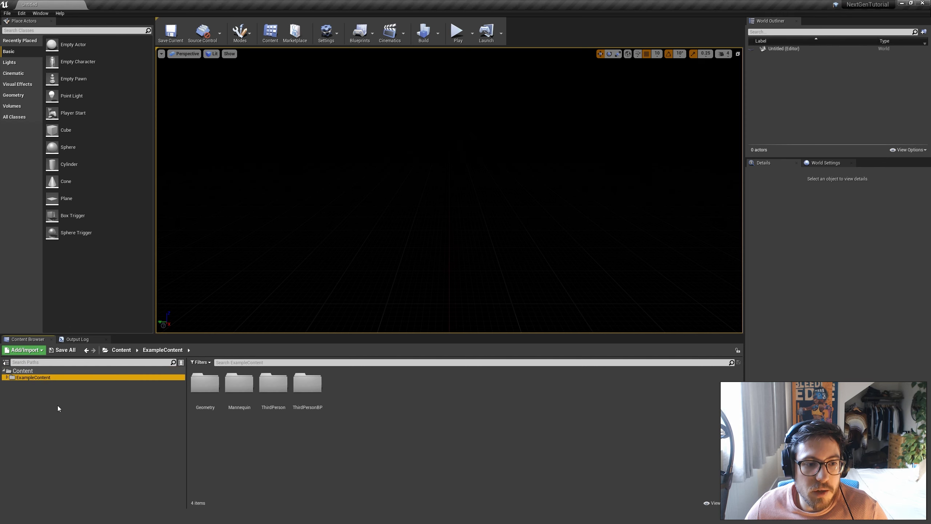
Step: Create a folder named NextGenTutorial directly under the root Content folder
click(27, 371)
right_click(26, 371)
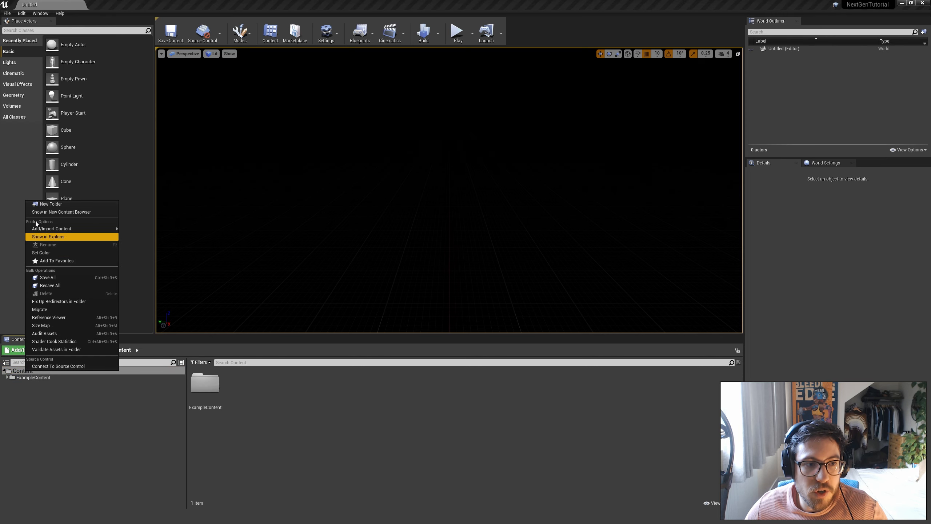
click(44, 205)
text(N)
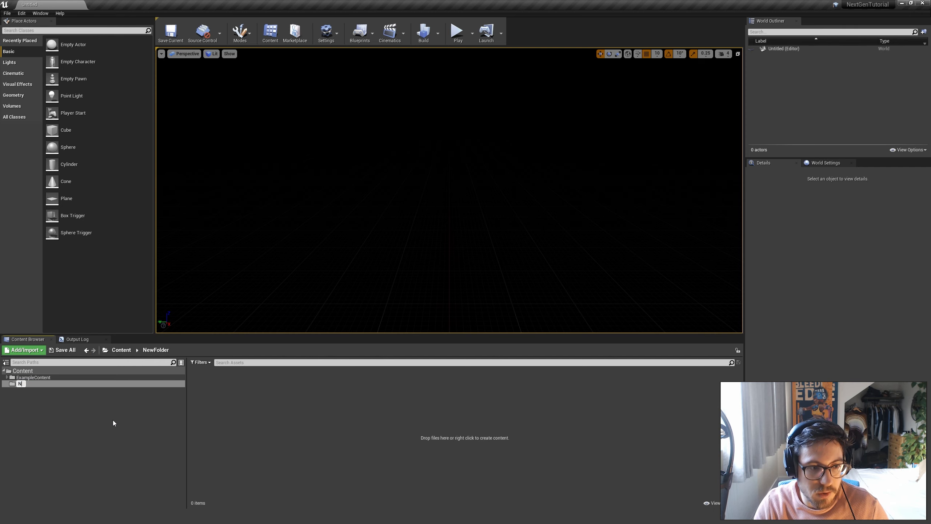
text(extT)
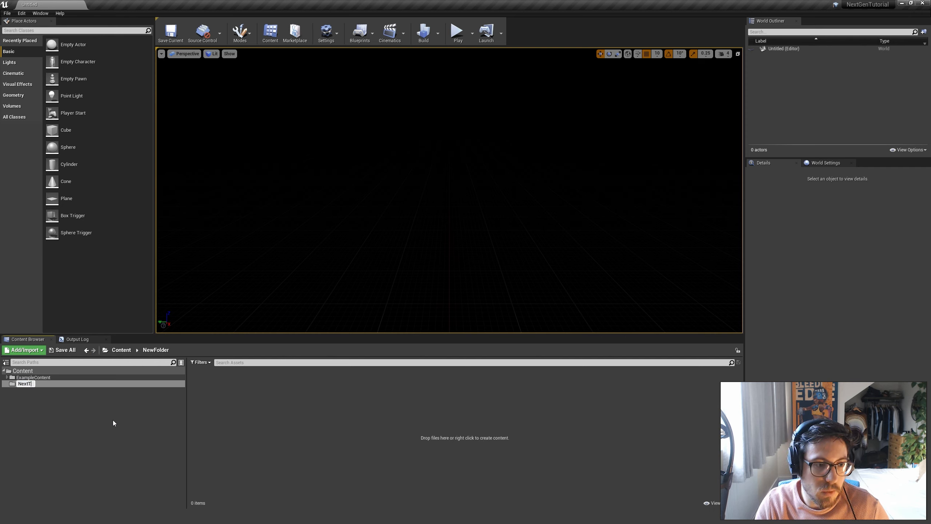
key(BackSpace)
text(GenTutoria)
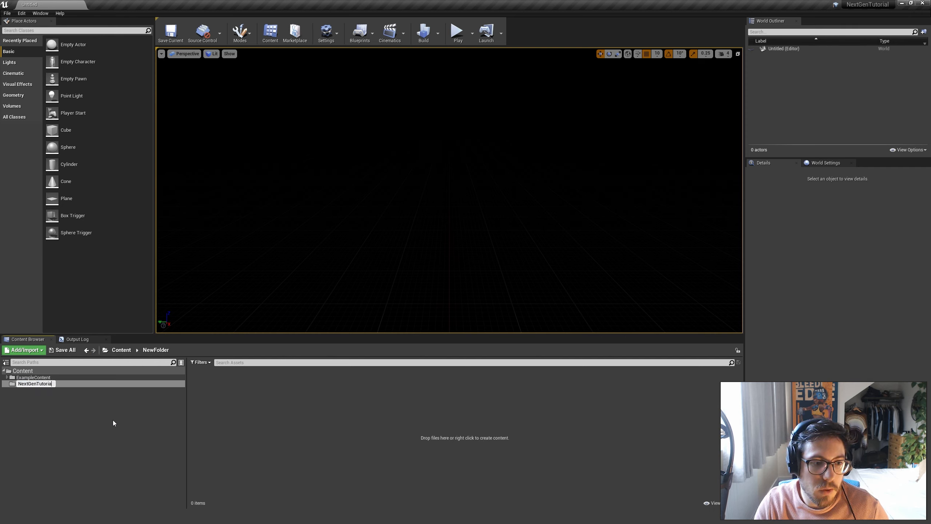
text(l)
key(Return)
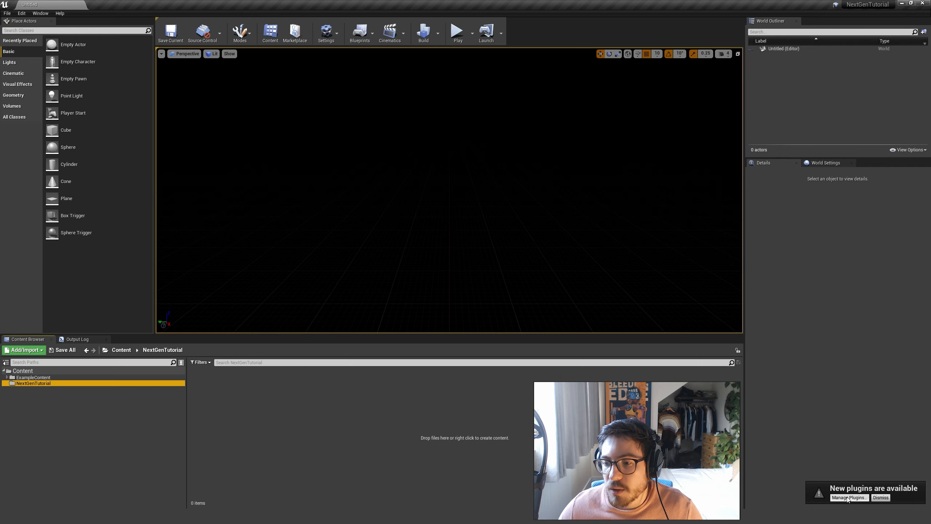
Step: Open the plugin manager, search for water and enable the experimental Water plugin
click(847, 497)
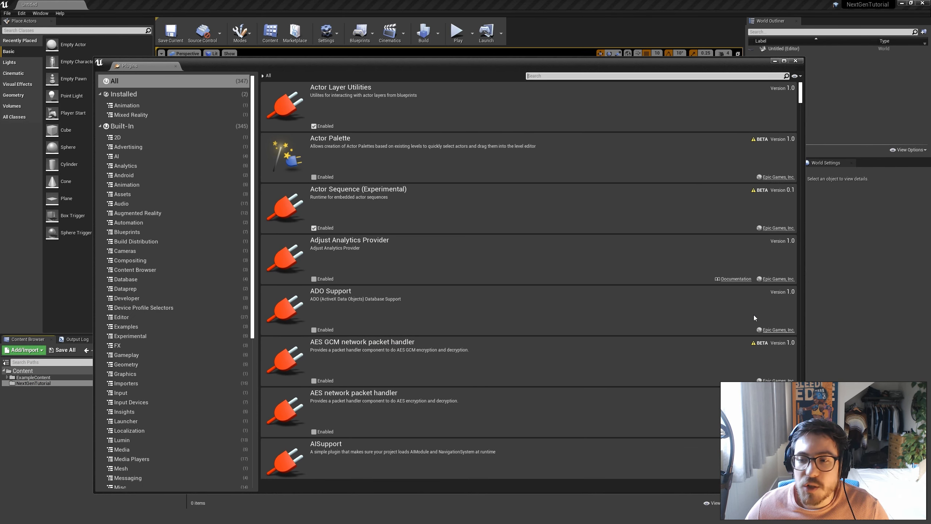
click(20, 13)
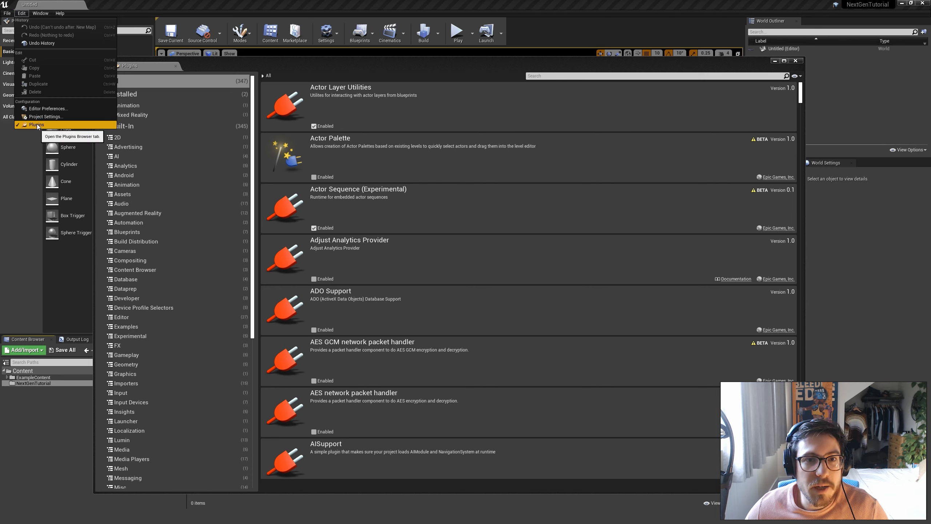
click(423, 66)
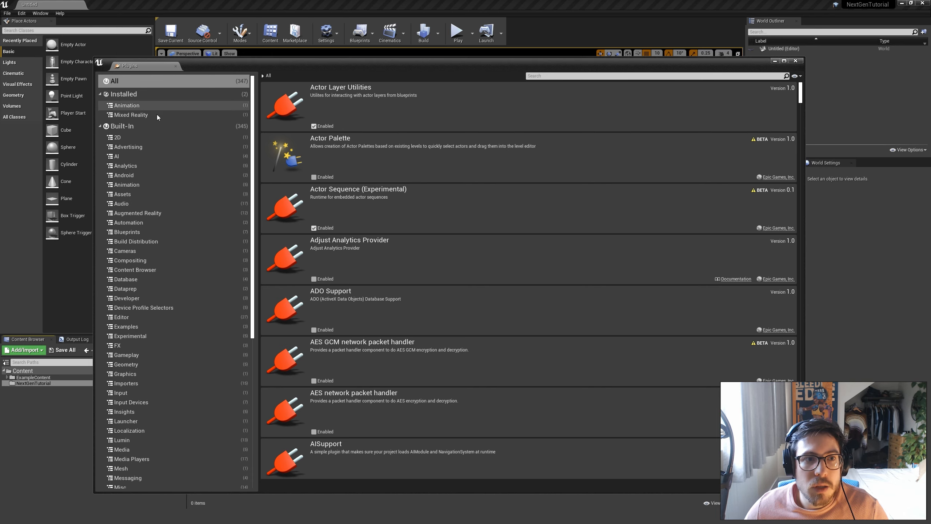
click(548, 76)
text(water)
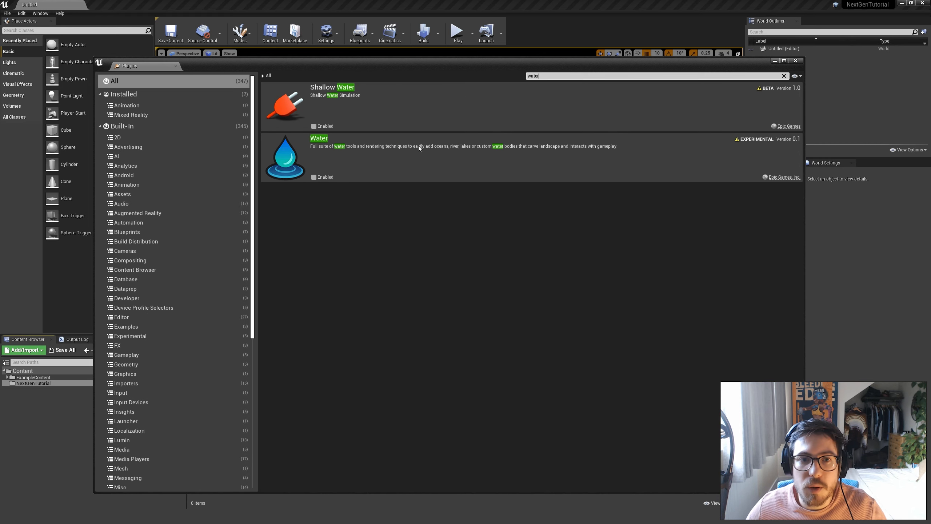
click(314, 179)
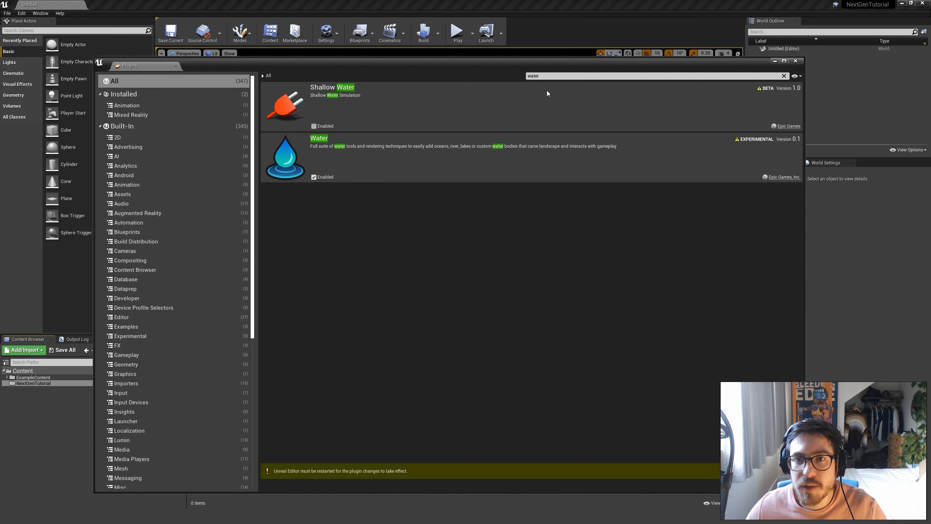
Step: Find the Landmass plugin and enable it, accepting its use as a beta version
drag(550, 76, 455, 75)
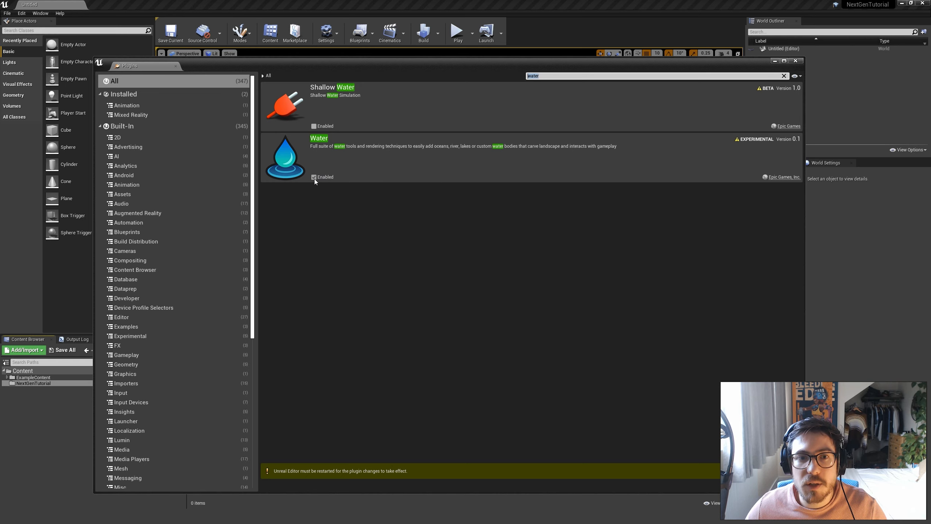
text(landm)
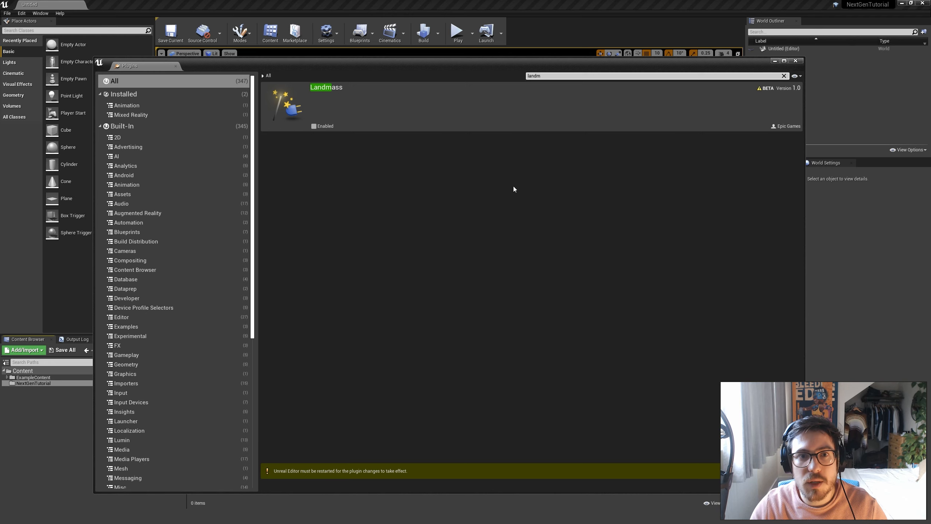
click(313, 126)
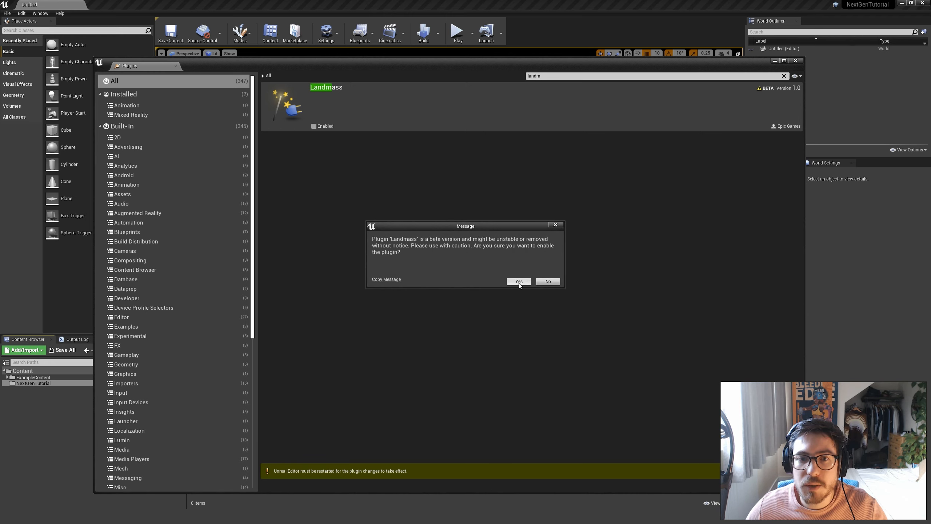
click(519, 281)
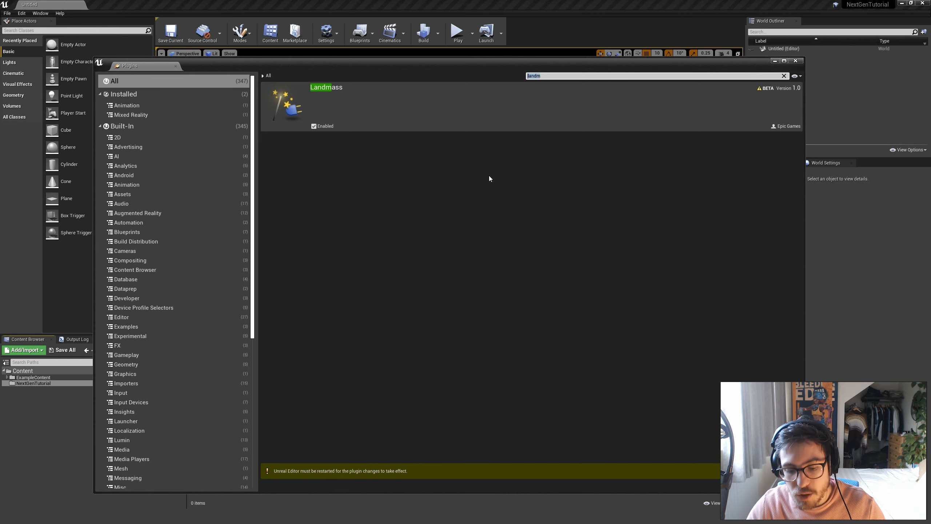
Step: Find the Volumetrics plugin, enable it and close the plugin manager without restarting the editor
text(volum)
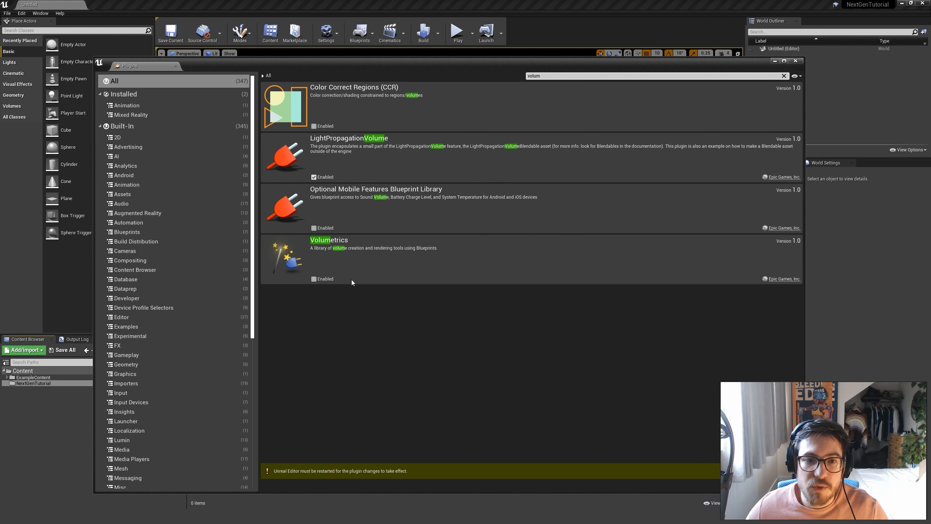
click(314, 279)
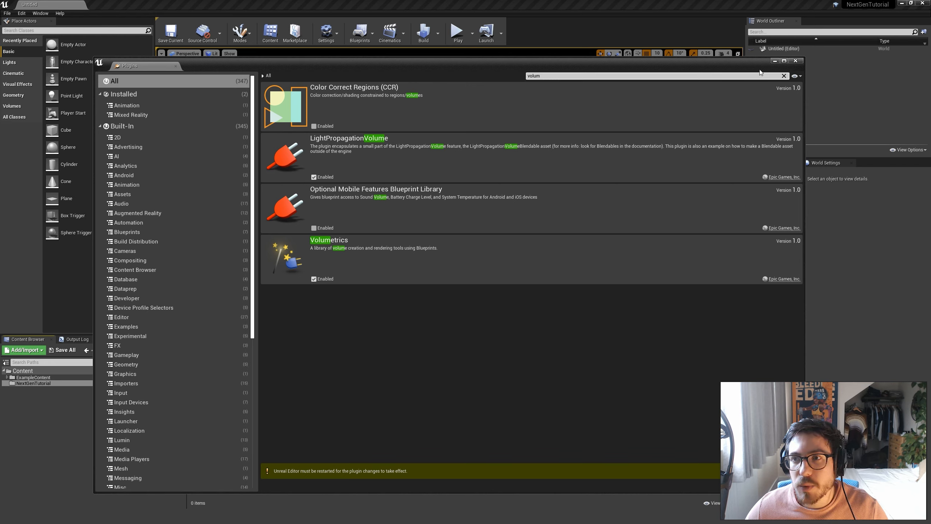
click(795, 61)
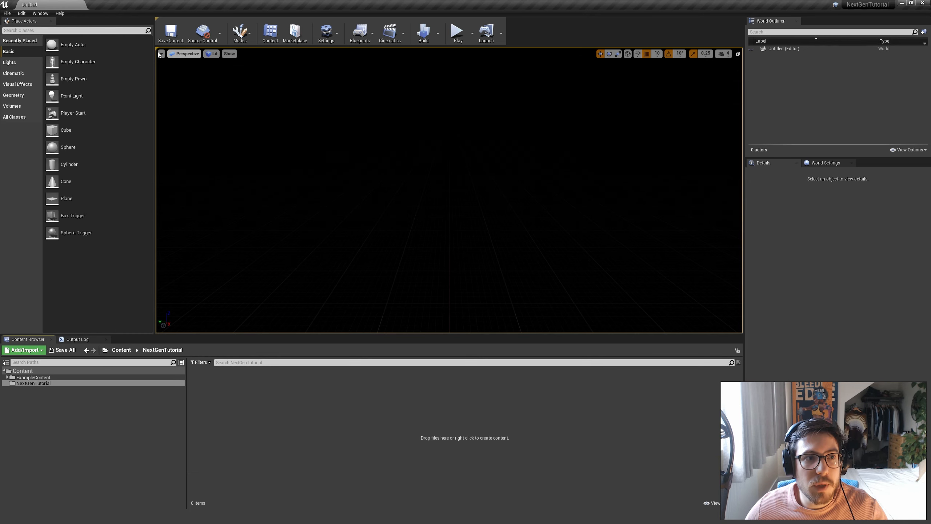
Step: Enable virtual texture support in the Engine Rendering section of the project settings
click(20, 15)
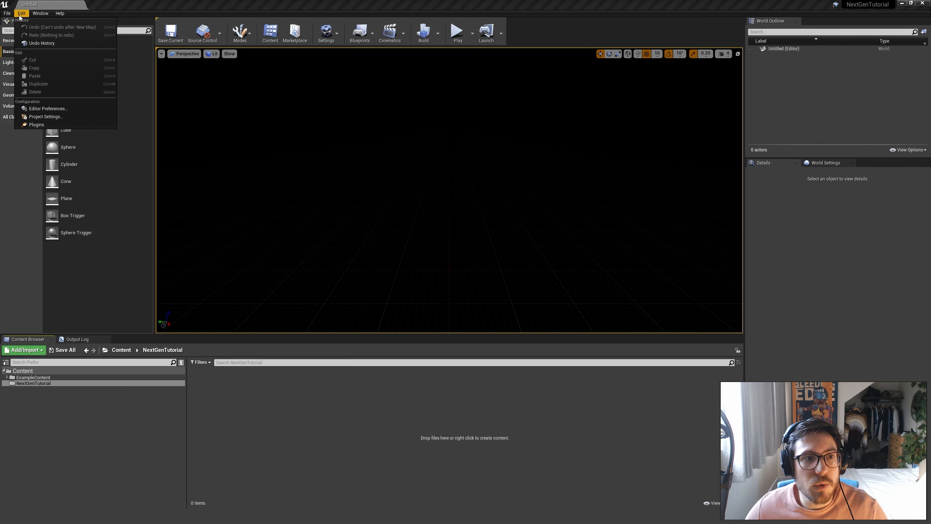
click(46, 117)
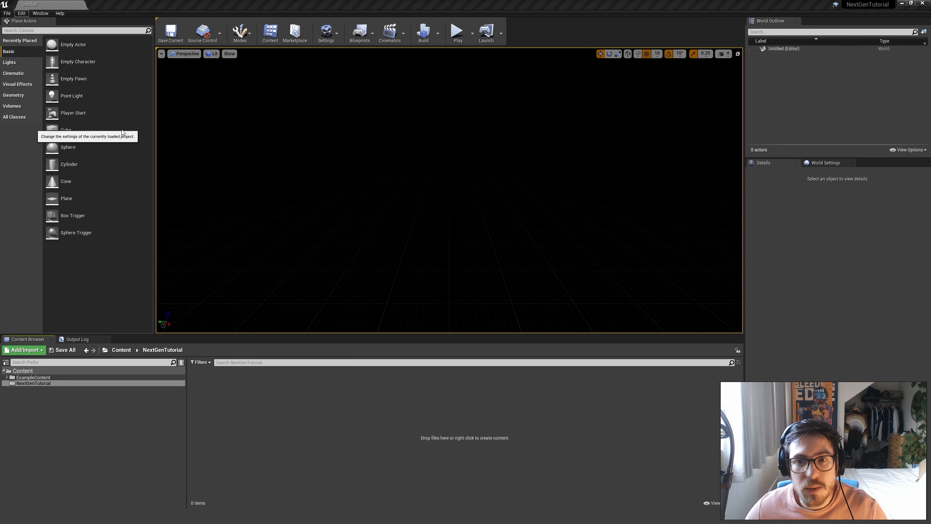
drag(335, 60, 370, 45)
scroll(228, 124, down, 6)
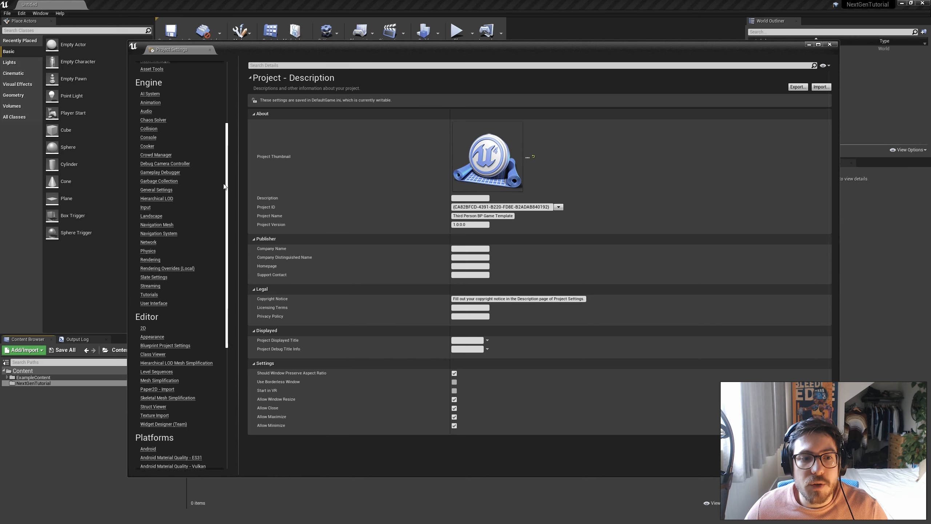
click(154, 258)
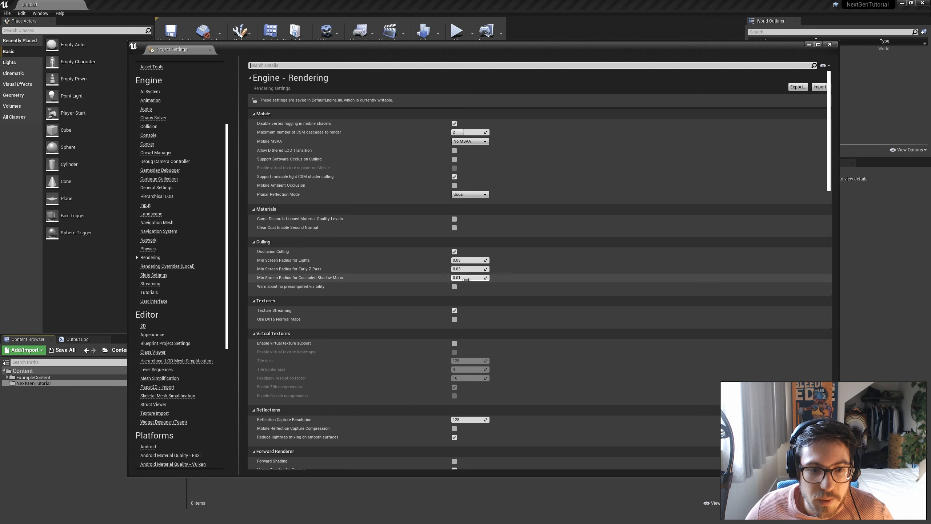
scroll(461, 290, down, 1)
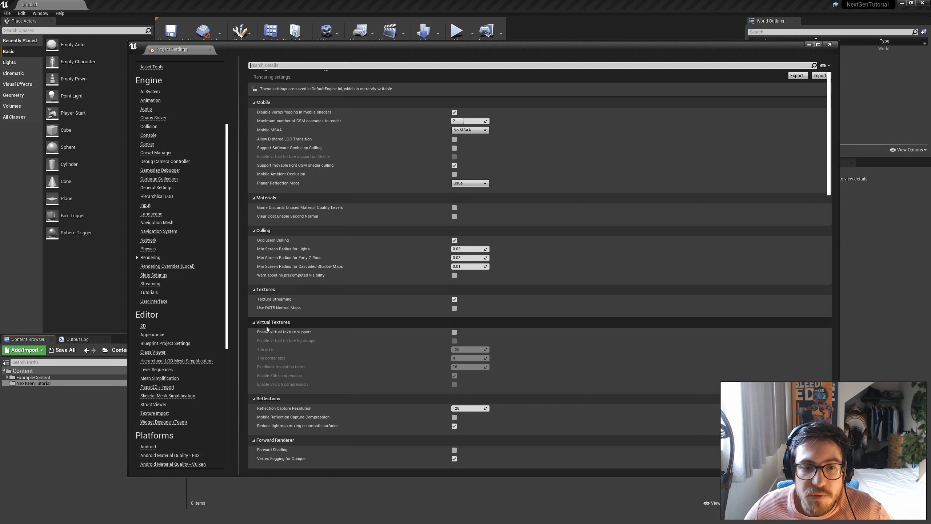
mouse_move(277, 333)
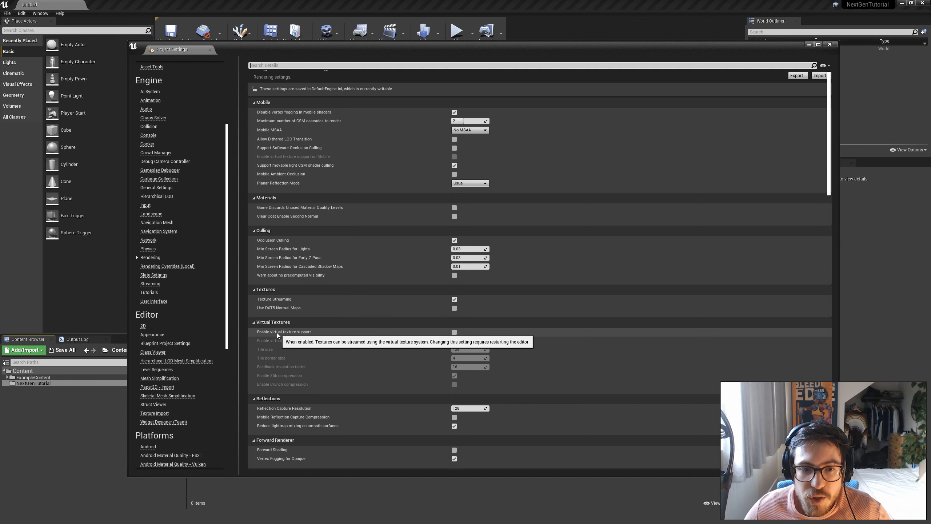
click(454, 333)
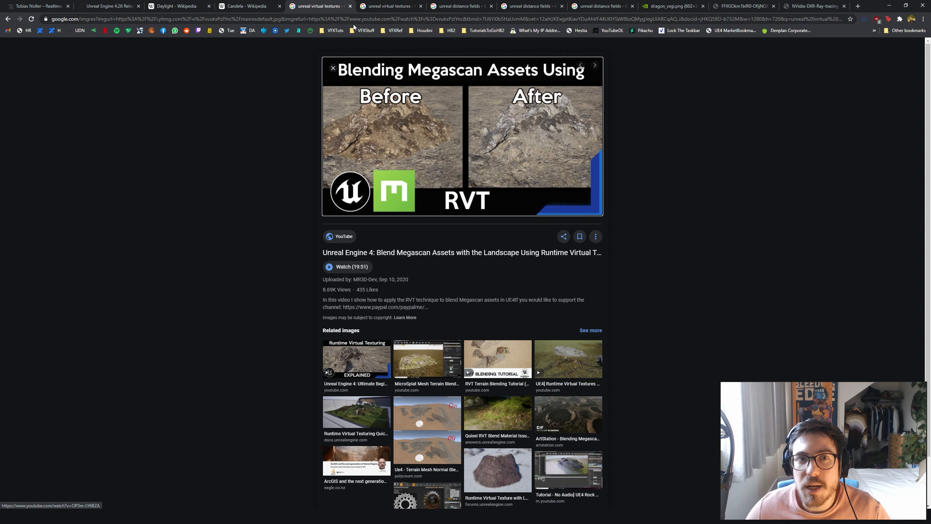
Step: View the rock terrain blending example of runtime virtual texturing and return to the project settings in Unreal Editor
click(387, 6)
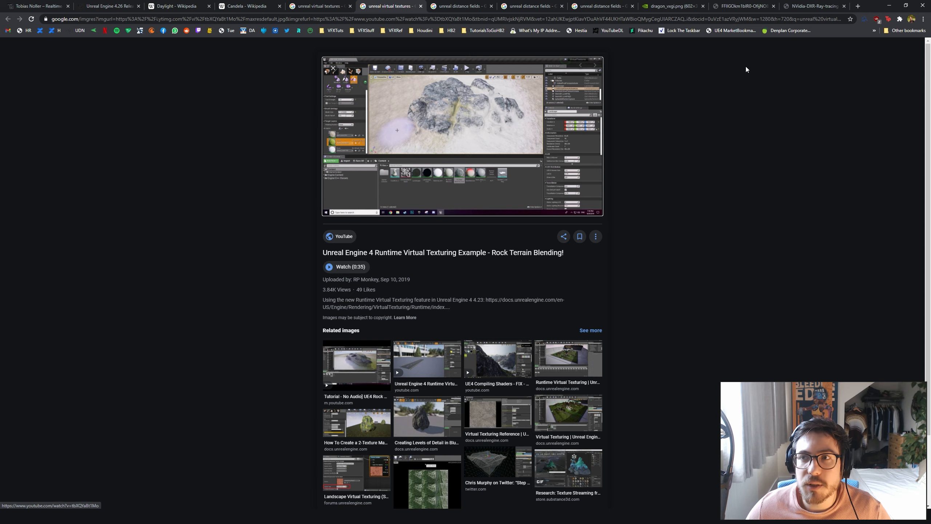
click(886, 6)
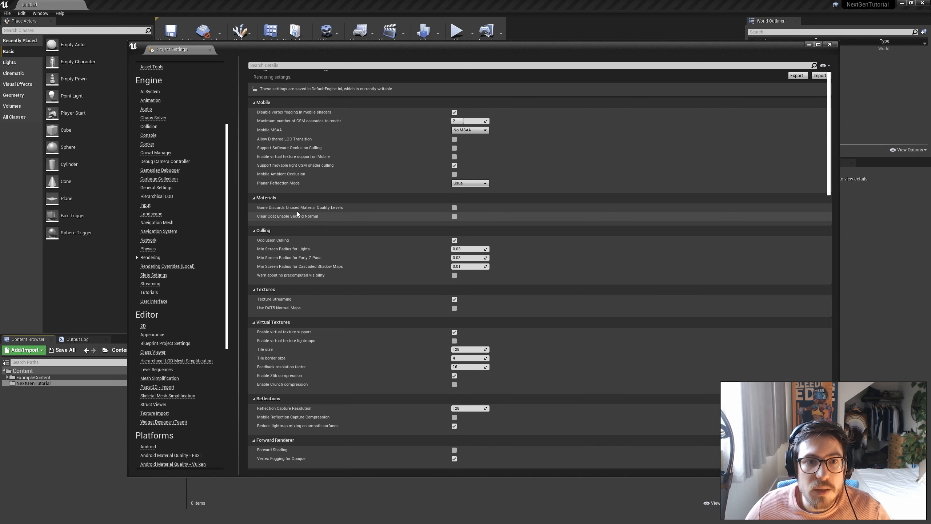
Step: Enable Generate Mesh Distance Fields in the Lighting group of the Rendering settings
scroll(296, 299, down, 6)
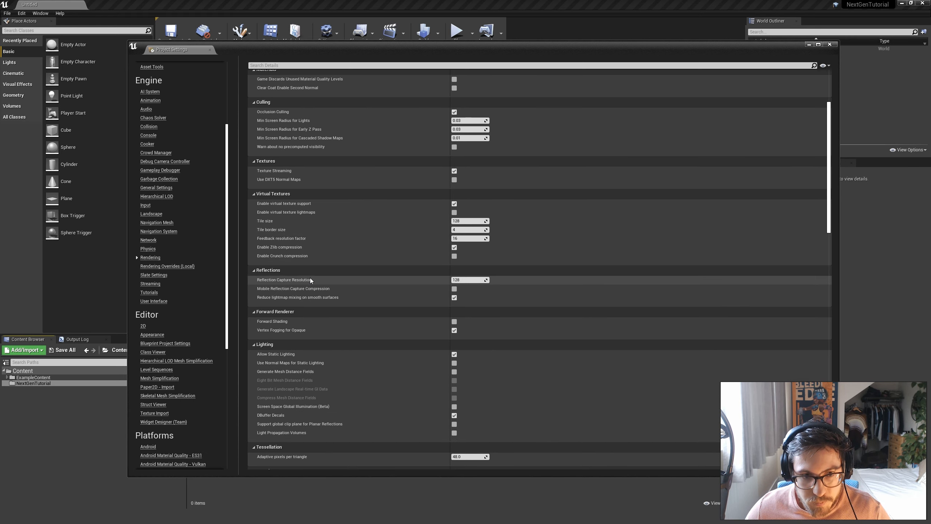
scroll(352, 243, down, 2)
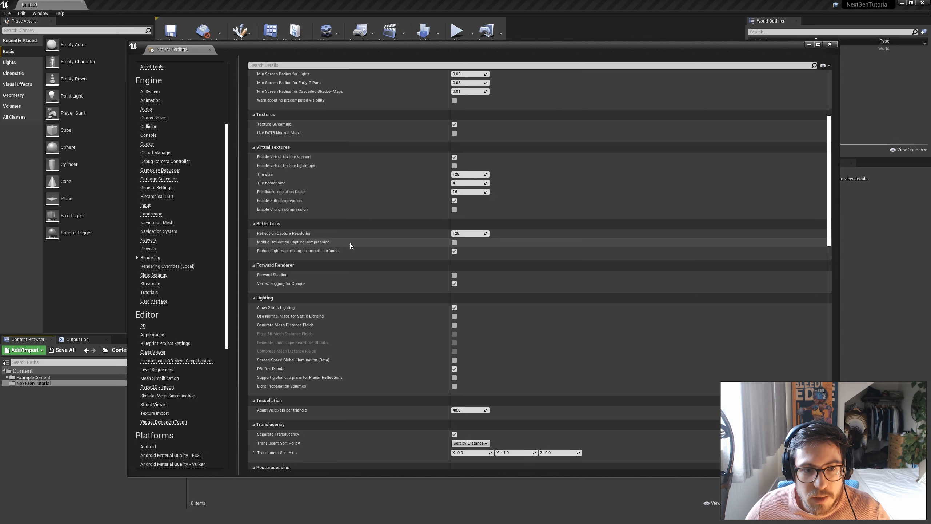
scroll(343, 264, down, 2)
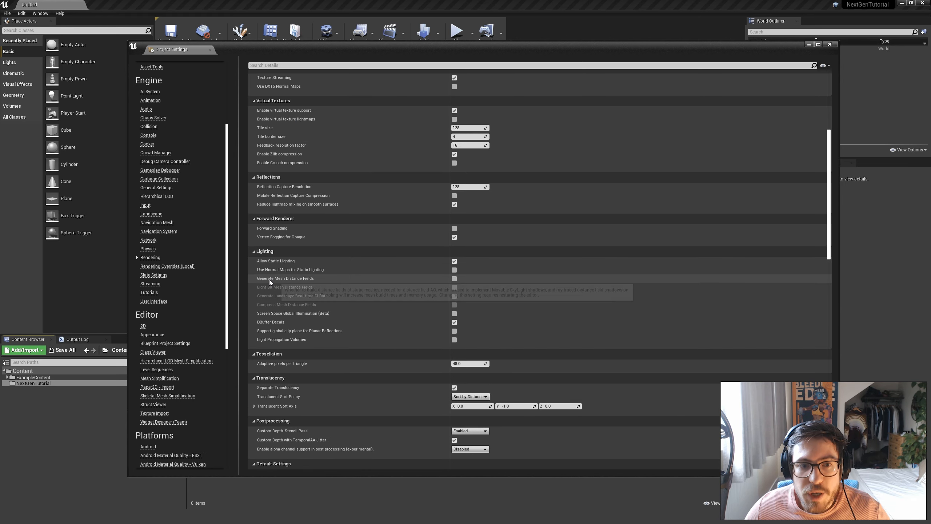
click(454, 279)
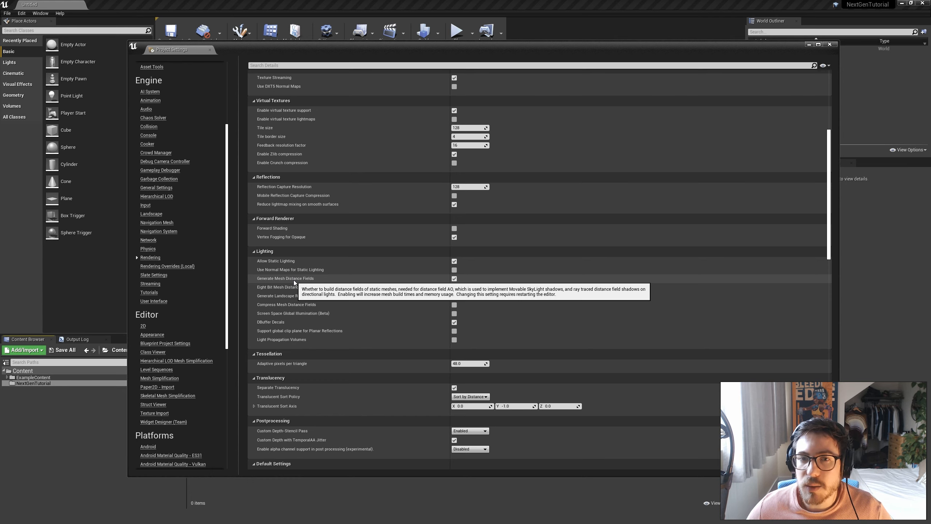
Step: Switch to the browser and view the three distance field example images: mesh distance fields, river water tool and water foam
key(alt+Tab)
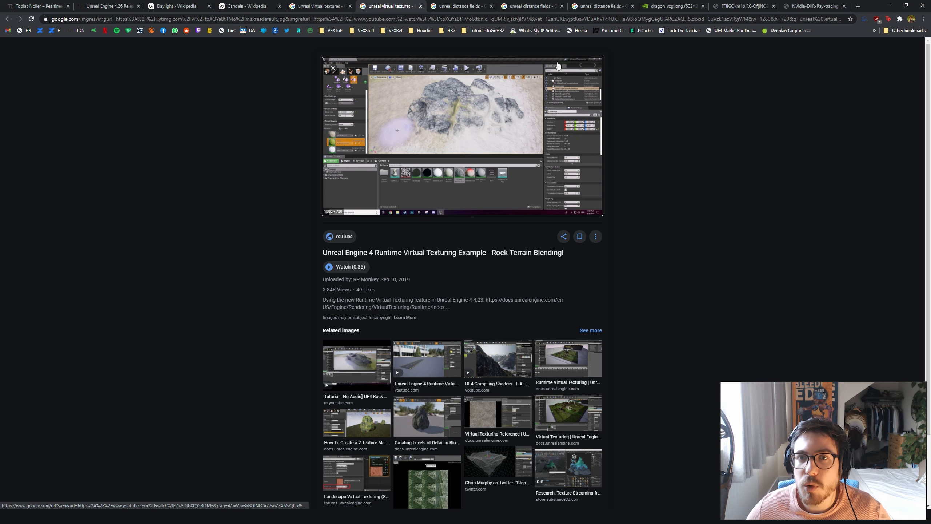
click(462, 5)
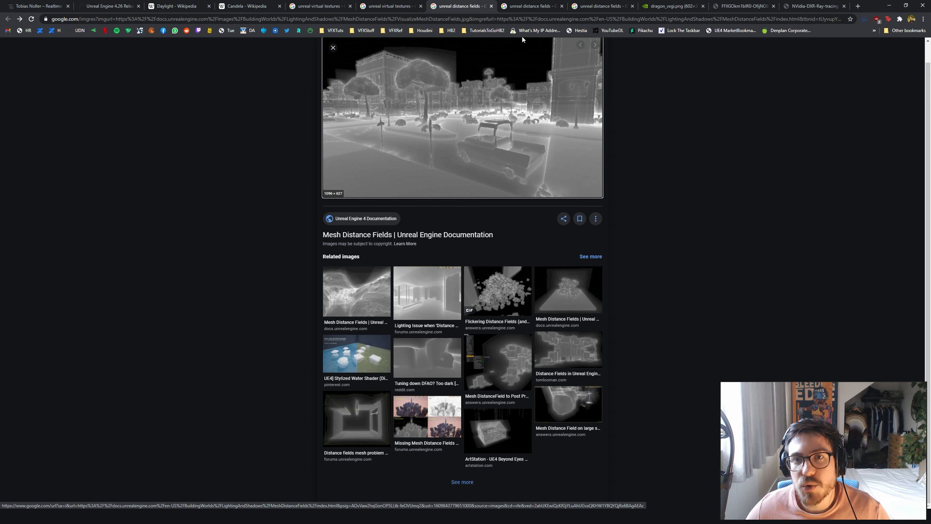
click(529, 5)
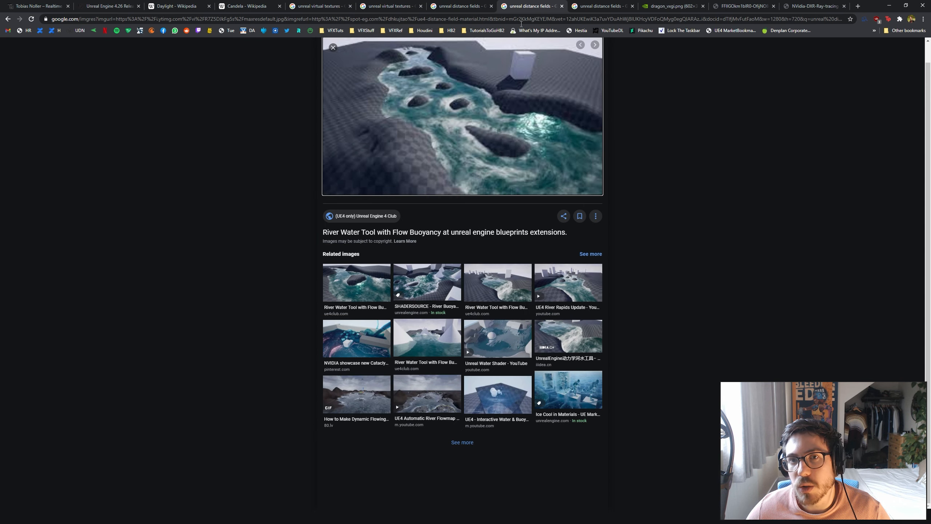
key(ctrl+Tab)
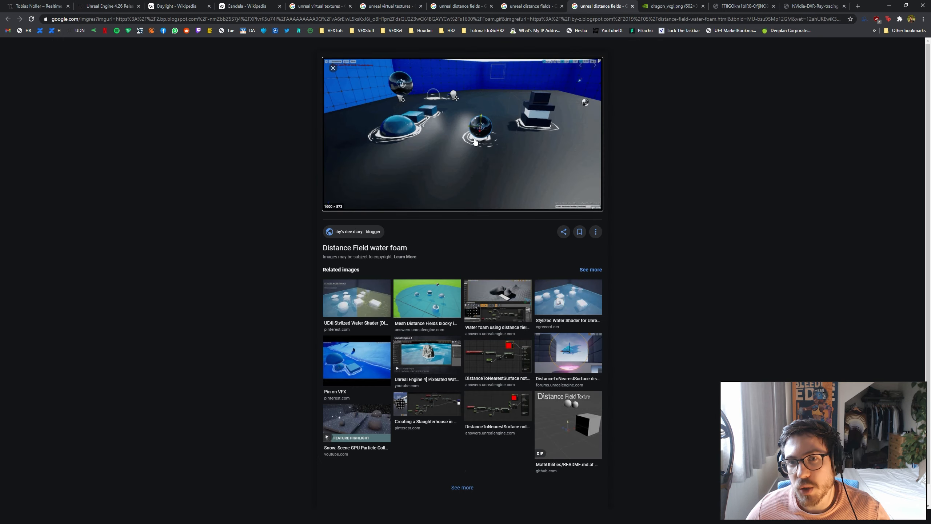
mouse_move(488, 150)
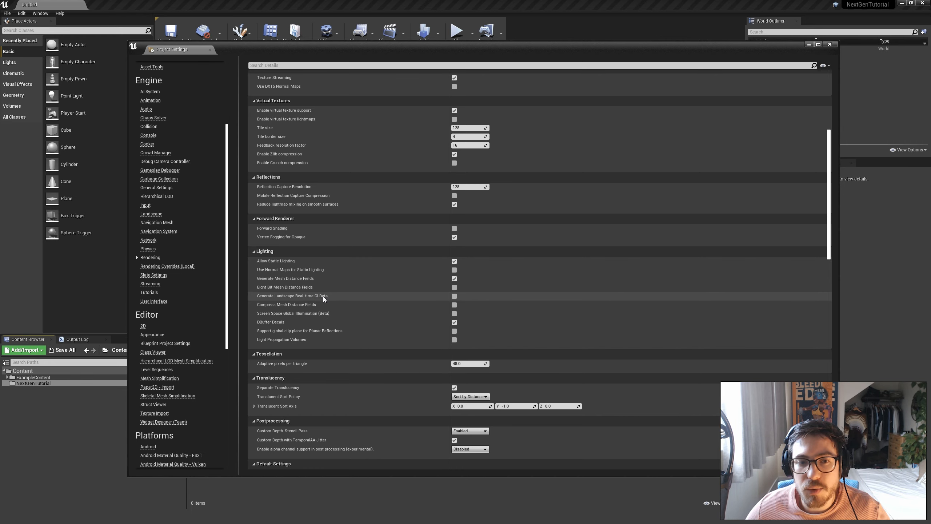
Step: Enable Generate Landscape Real-time GI Data and Screen Space Global Illumination (Beta) in the Lighting group of the Rendering settings
mouse_move(322, 296)
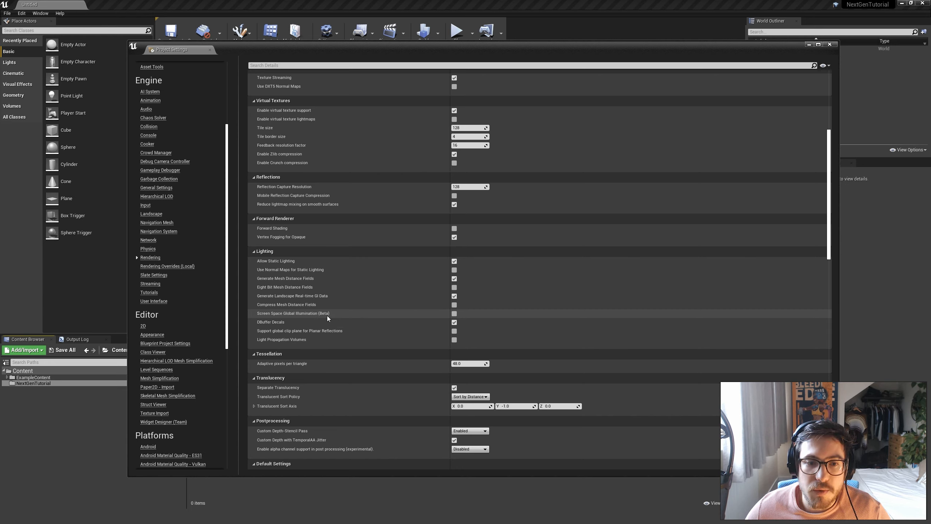
click(454, 313)
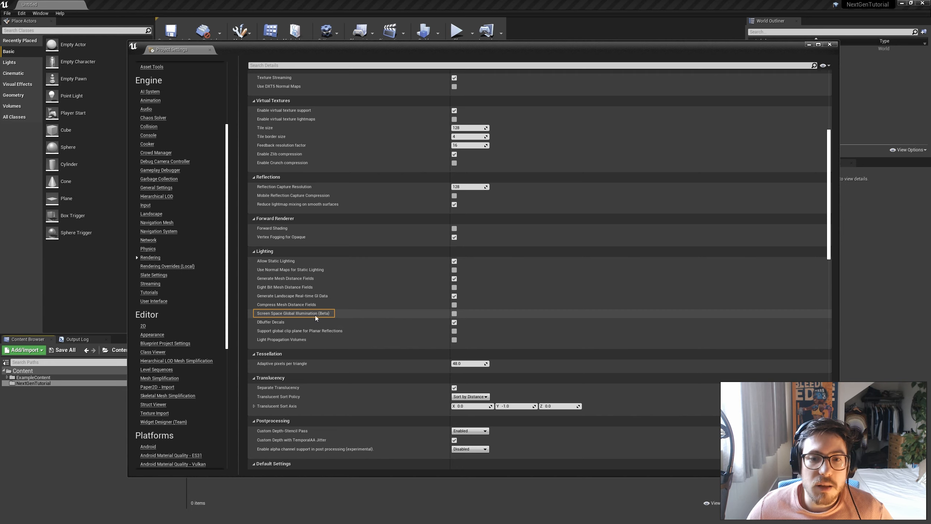
click(454, 313)
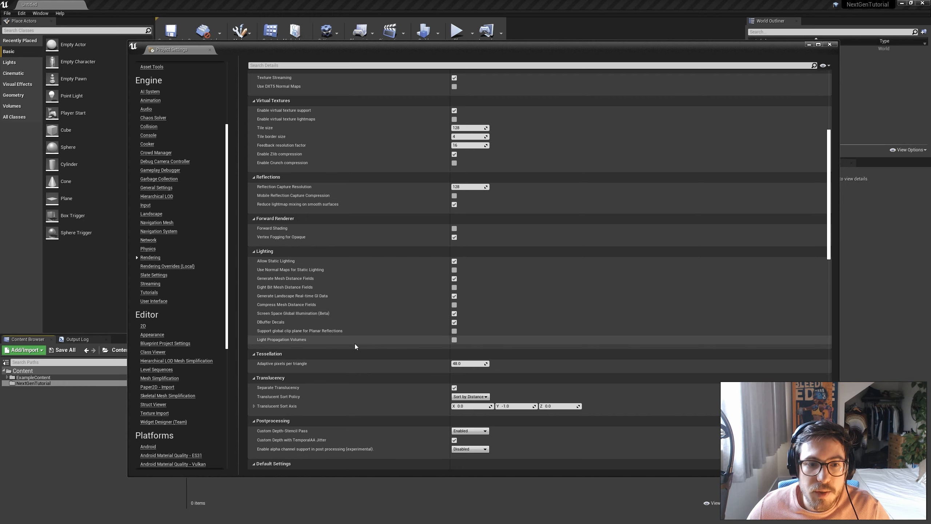
Step: Set Custom Depth-Stencil Pass to Enabled with Stencil in the Postprocessing group of the Rendering settings
scroll(319, 326, down, 3)
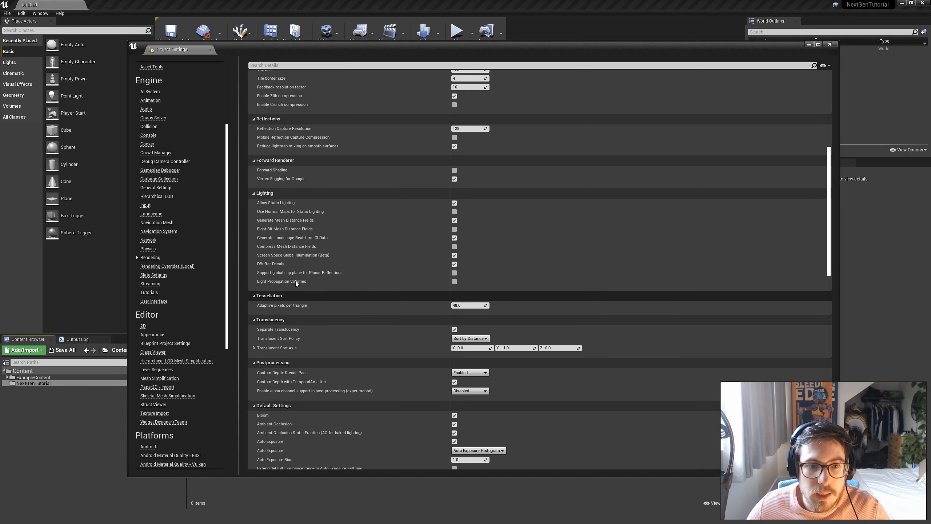
scroll(315, 323, down, 3)
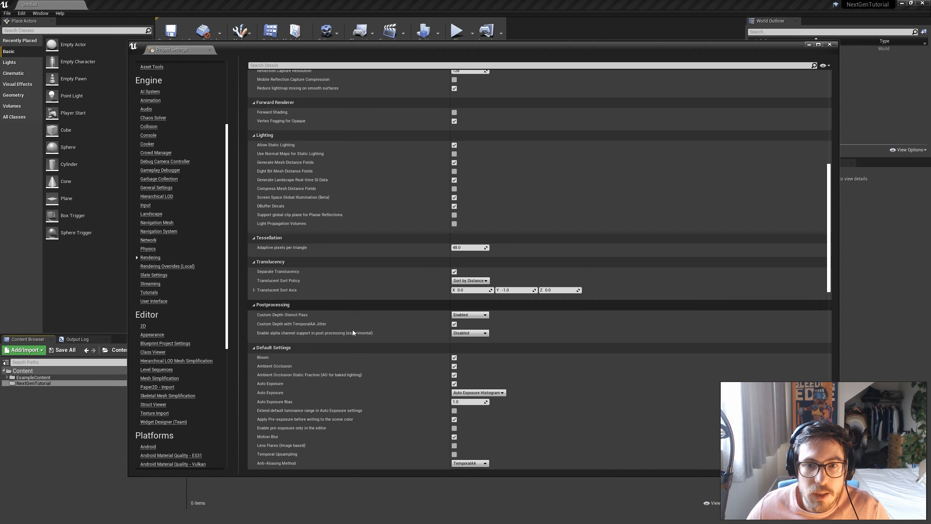
scroll(352, 323, down, 5)
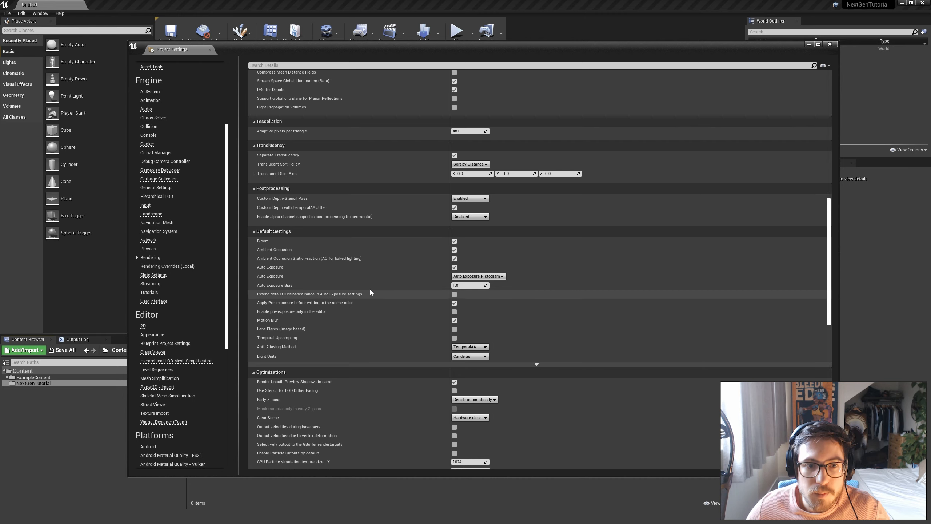
scroll(336, 319, down, 3)
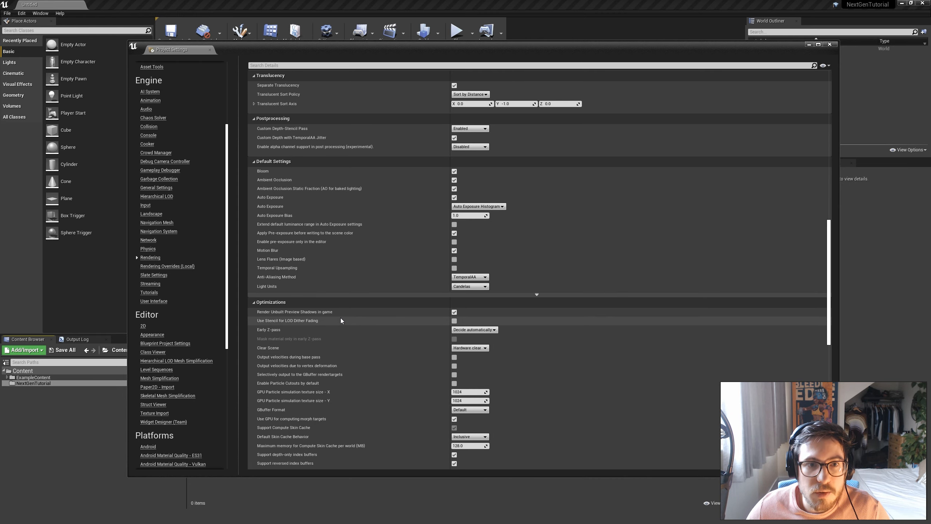
scroll(328, 188, up, 2)
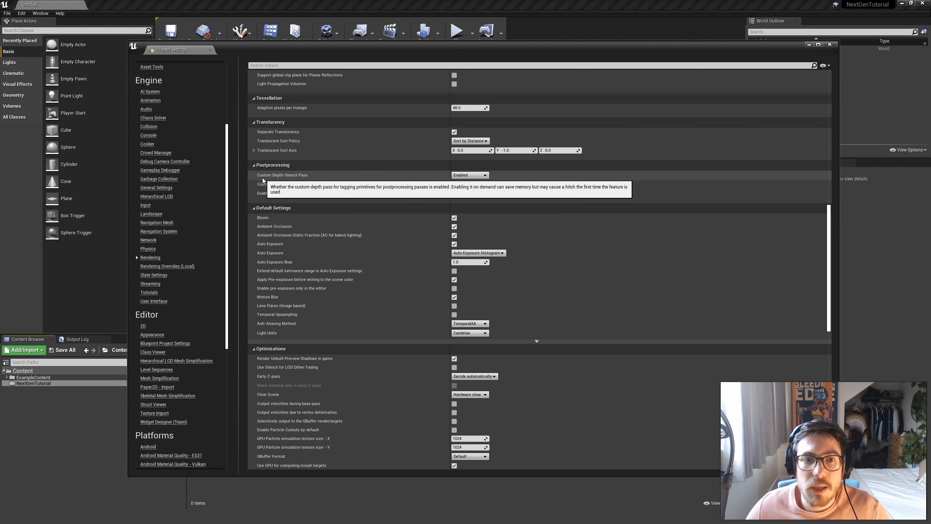
click(473, 176)
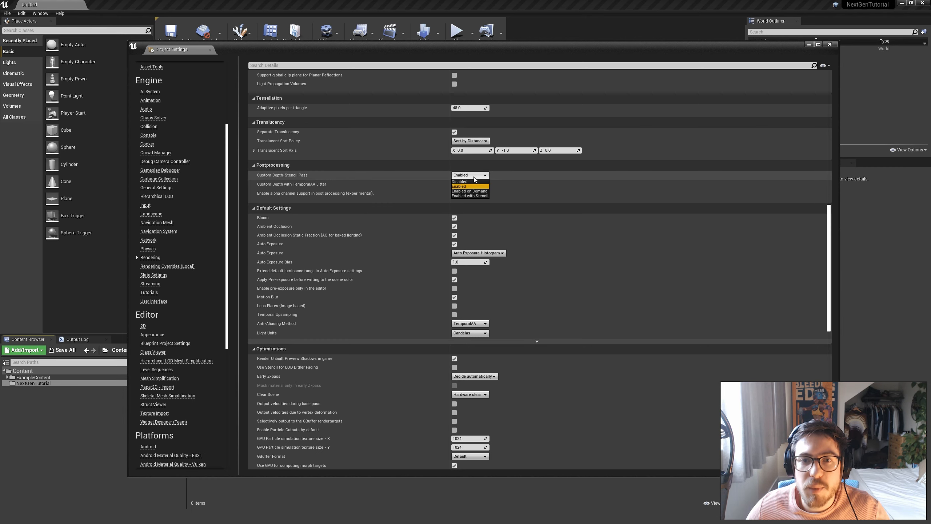
click(467, 195)
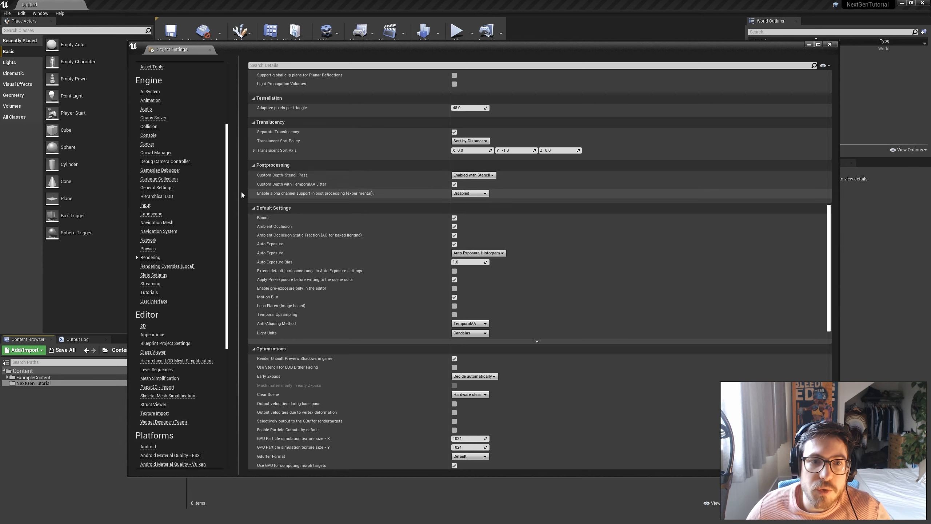
Step: Keep Ray Tracing enabled and enable Support Sky Atmosphere Affecting Height Fog in the Shader Permutation Reduction group
scroll(402, 324, down, 5)
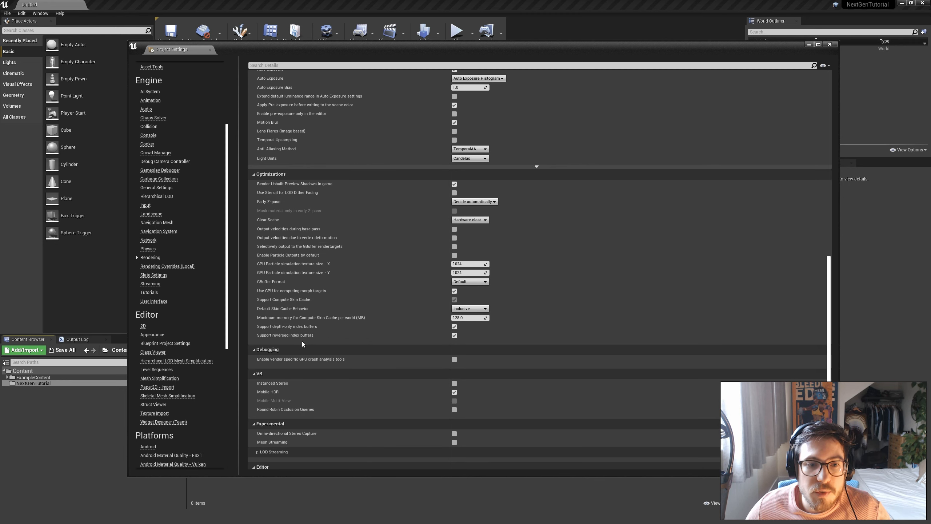
scroll(302, 341, down, 5)
scroll(323, 313, down, 2)
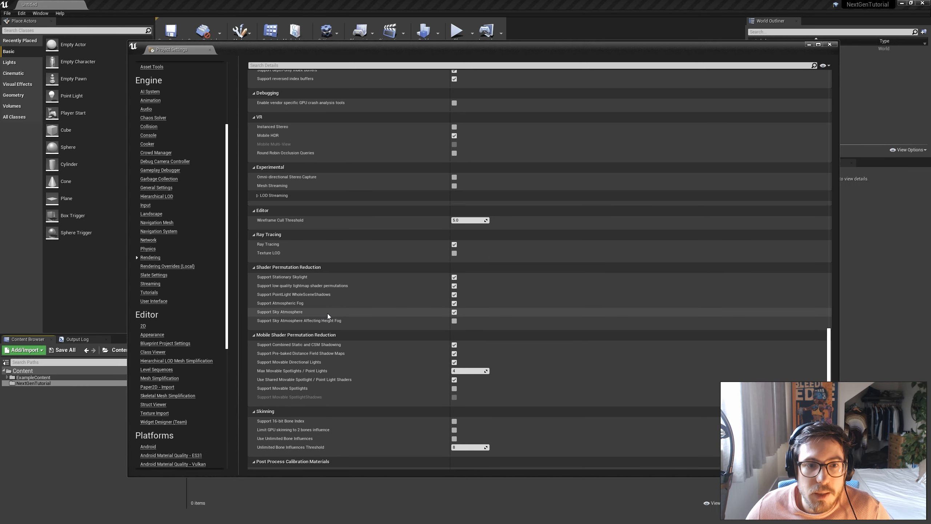
click(455, 244)
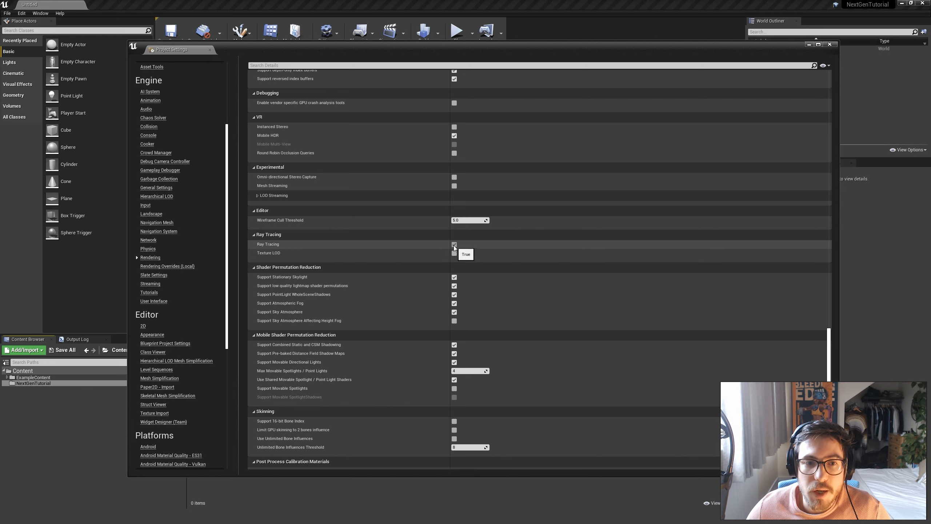
scroll(419, 352, down, 5)
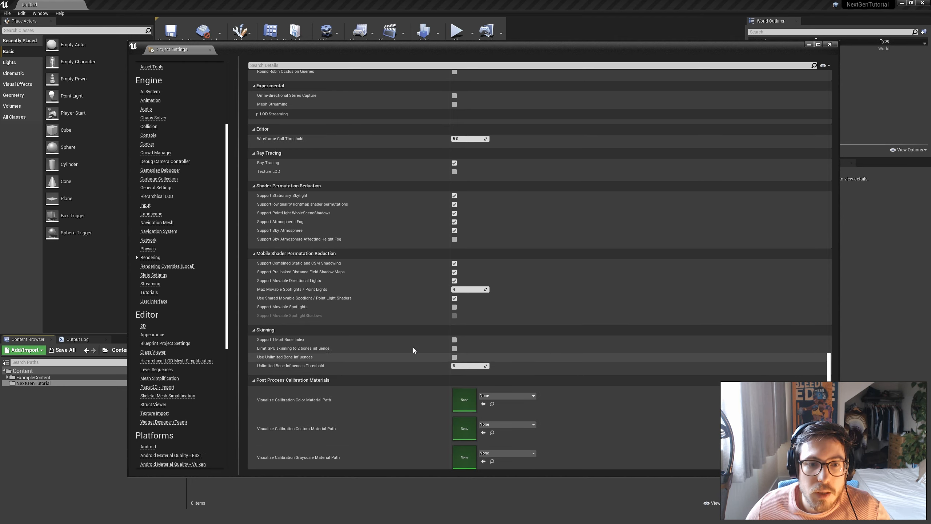
mouse_move(259, 242)
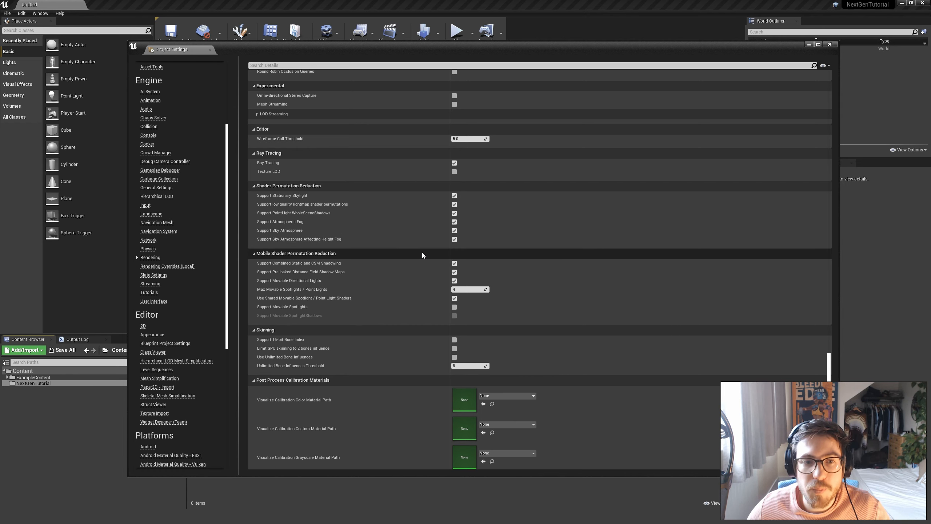
scroll(422, 253, down, 1)
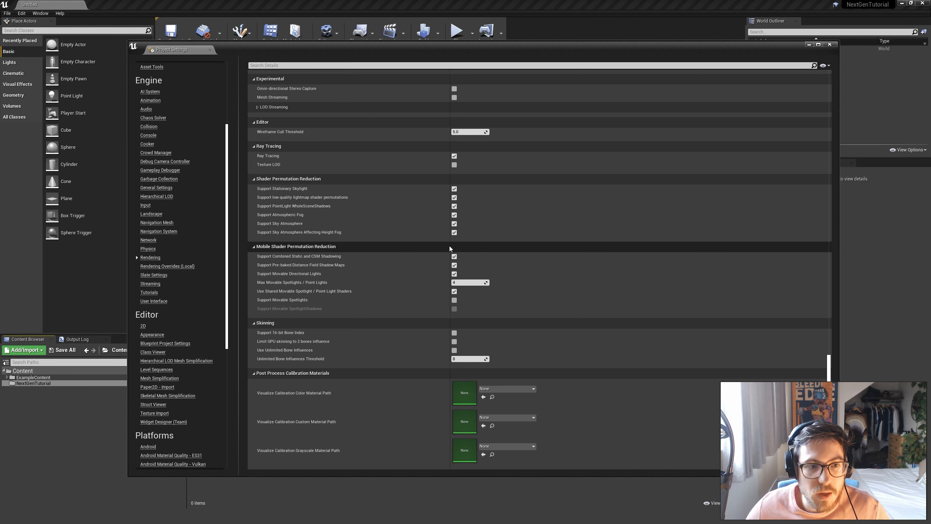
Step: Close the project settings and restart the editor to apply the new settings
scroll(406, 260, up, 4)
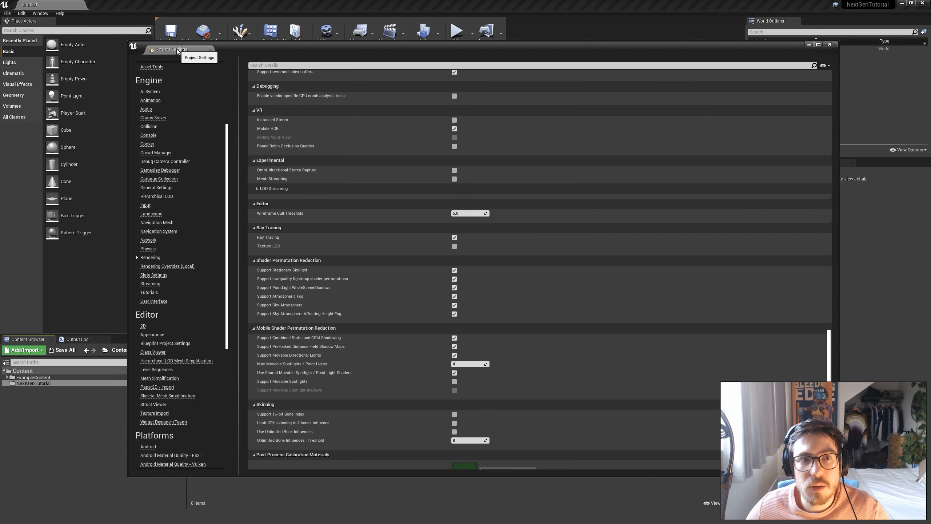
click(830, 44)
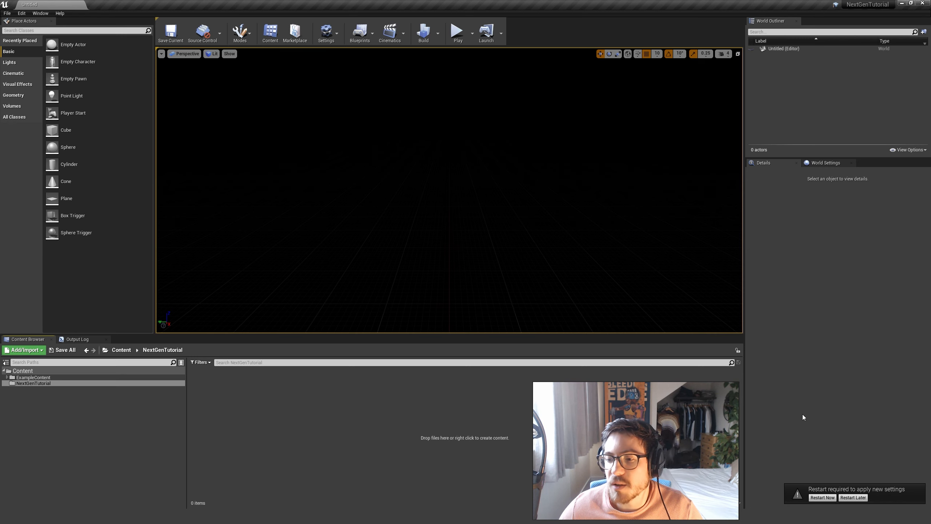
click(822, 497)
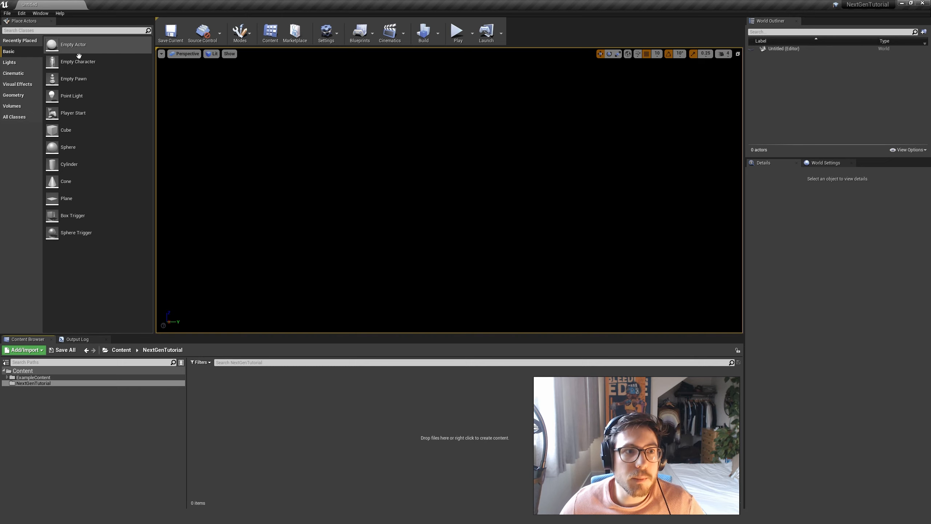
Step: Create a new level from the TimeOfDay template
click(8, 13)
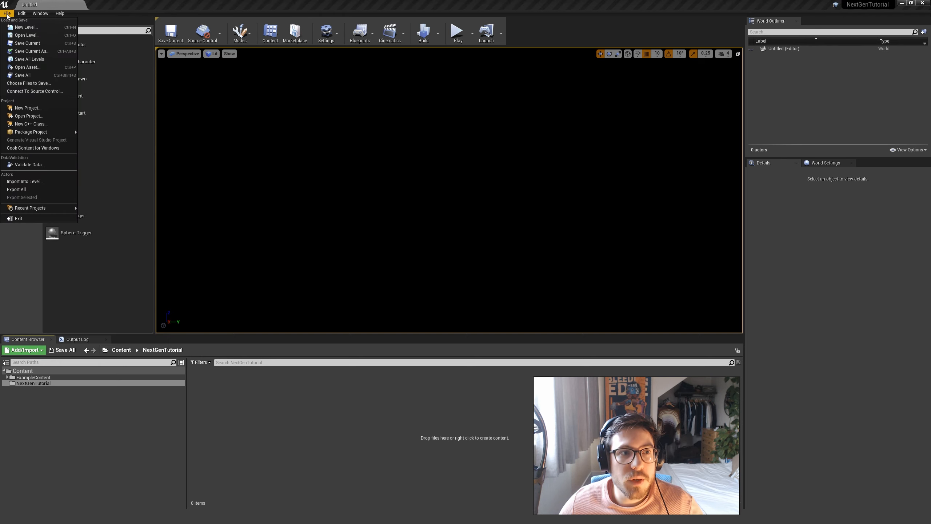
click(21, 27)
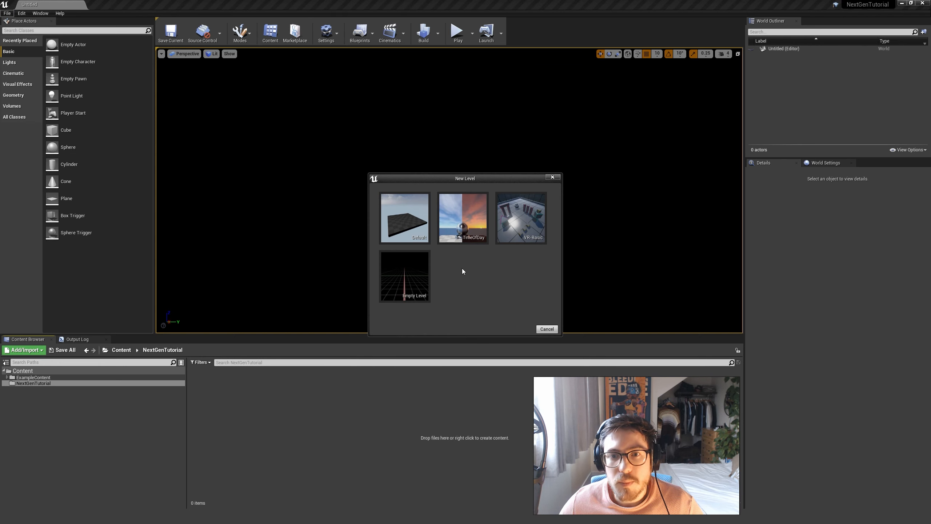
click(463, 223)
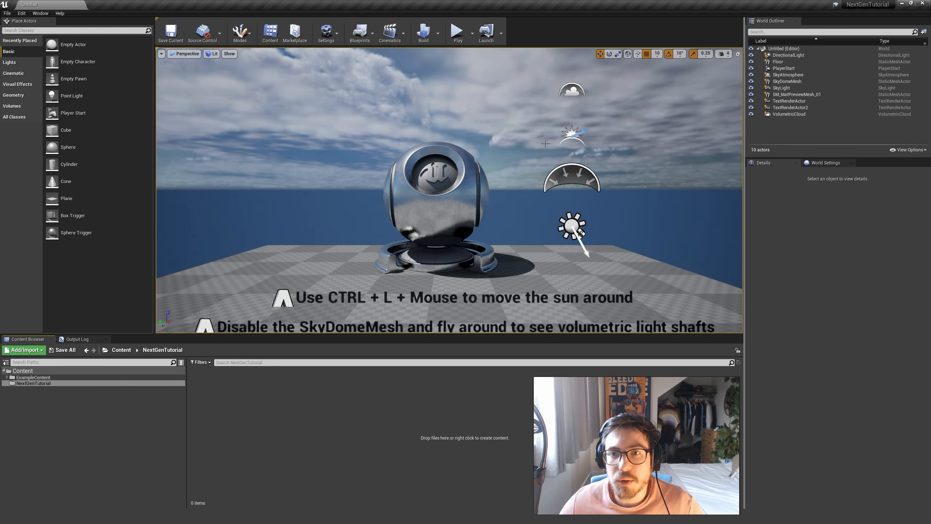
Step: Delete the two instruction text actors, TextRenderActor and TextRenderActor2, from the level
key(s)
right_drag(476, 183, 352, 194)
right_drag(542, 143, 621, 176)
click(790, 108)
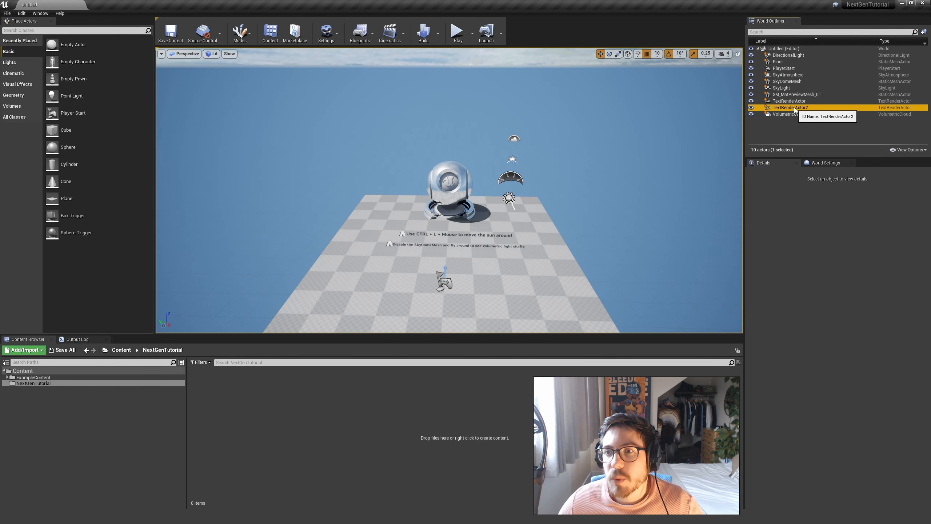
ctrl+click(789, 101)
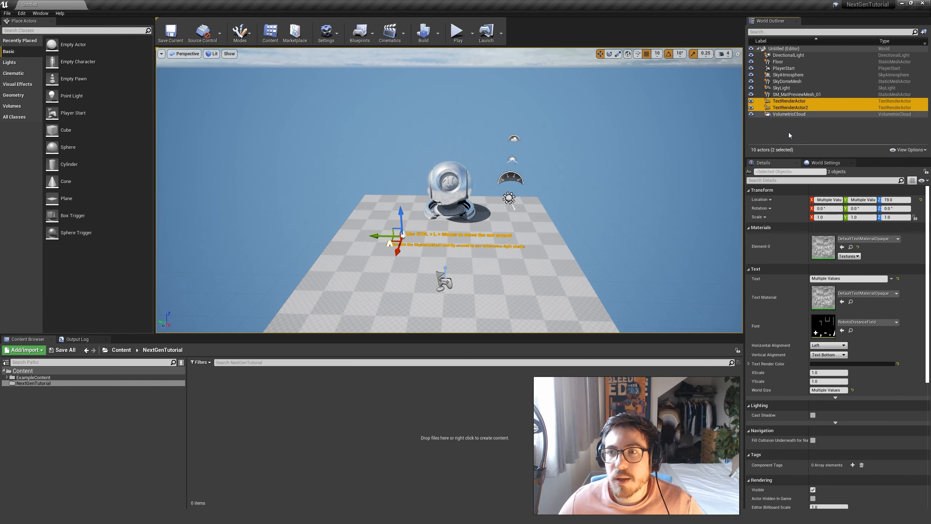
key(Delete)
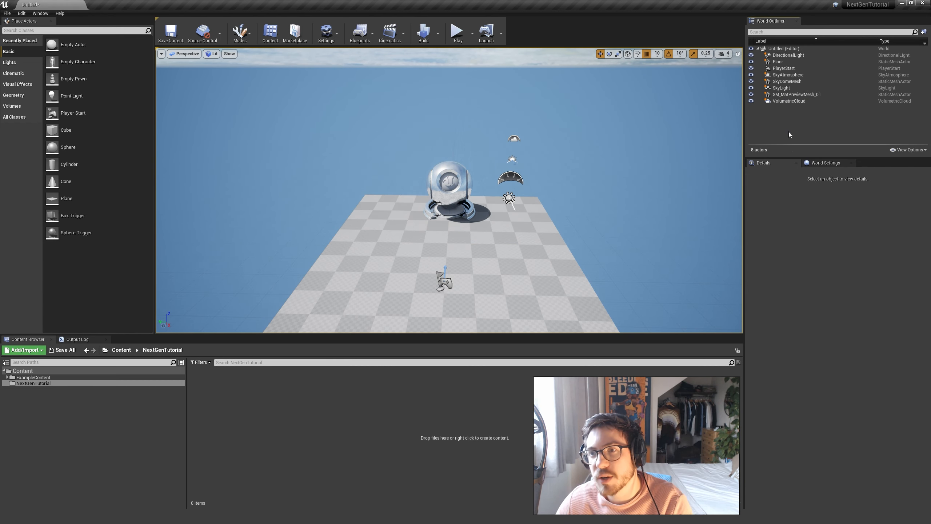
Step: Move the material preview mesh SM_MatPreviewMesh_01 along the X axis to -190 and deselect it
click(796, 94)
drag(450, 229, 467, 237)
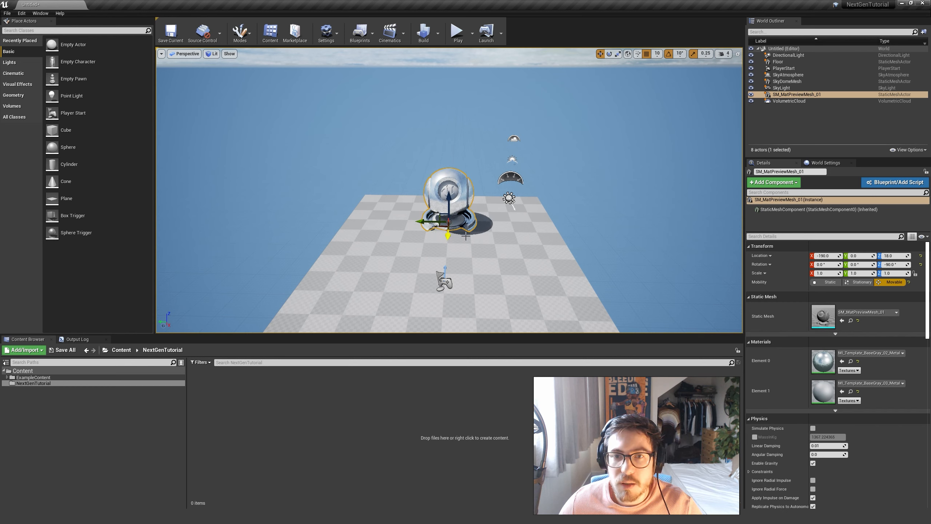
key(Escape)
mouse_move(524, 219)
right_down()
mouse_move(504, 222)
mouse_move(524, 219)
right_up()
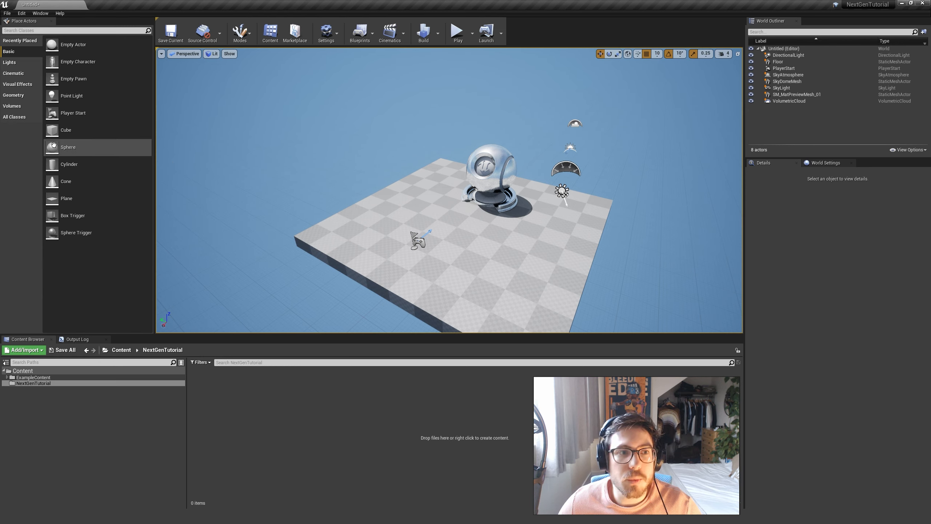
Step: Build three tall blocks on the floor from scaled cube copies, placing the third at -10, 180, 0 with scale 2, 2, 4.75
drag(55, 129, 390, 212)
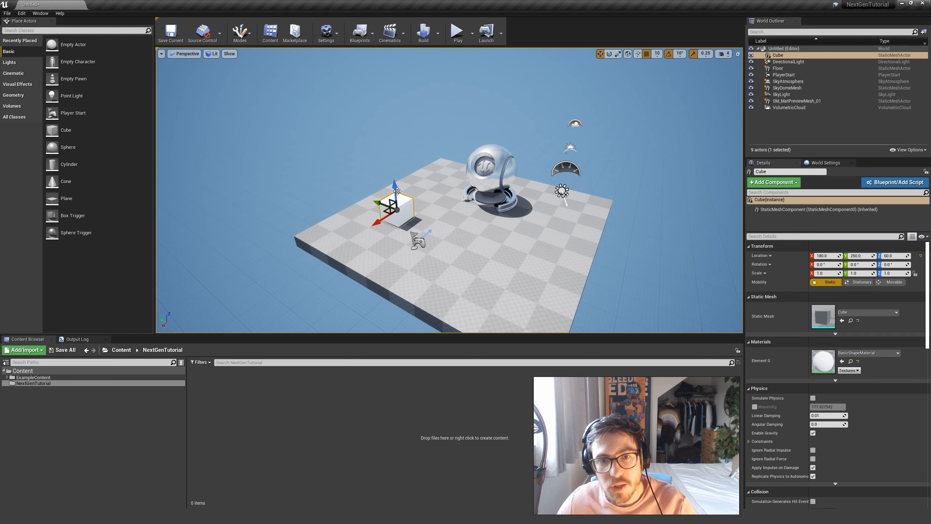
drag(400, 190, 431, 178)
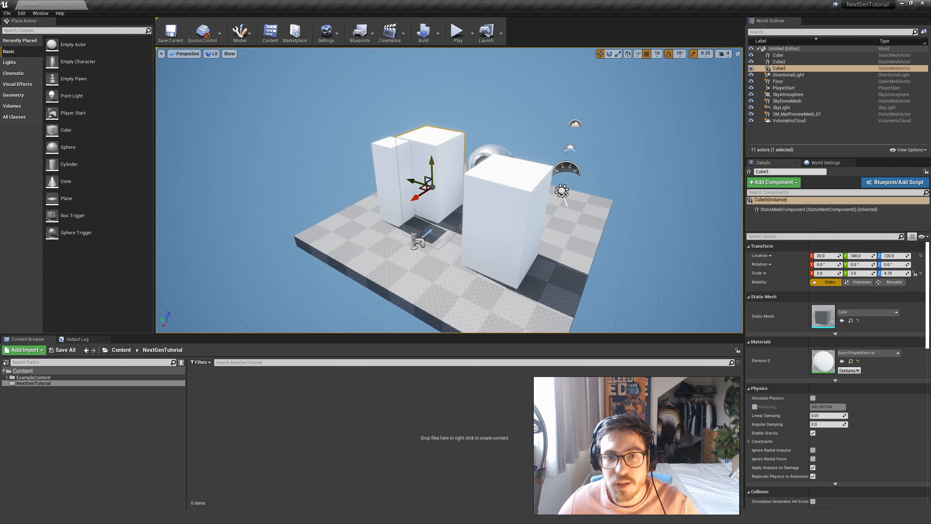
key(End)
drag(420, 222, 424, 217)
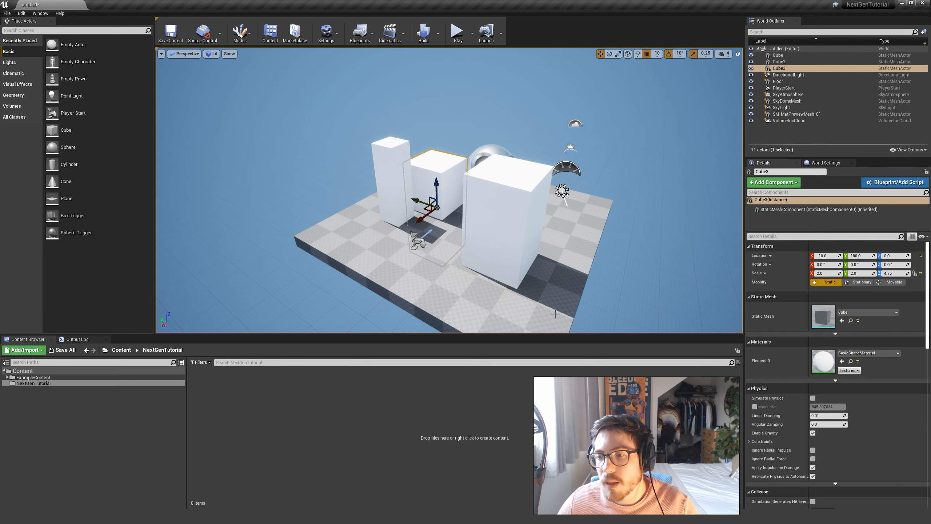
Step: Duplicate BasicShapeMaterial in the engine's BasicShapes folder and assign the copy to the third block's material Element 0
key(w)
right_drag(585, 260, 630, 262)
key(a)
click(850, 361)
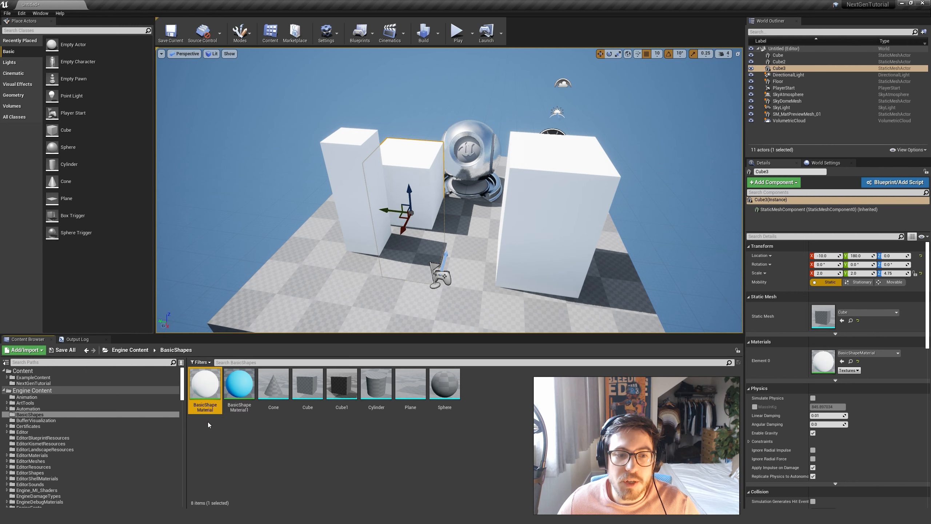
right_click(206, 386)
click(228, 247)
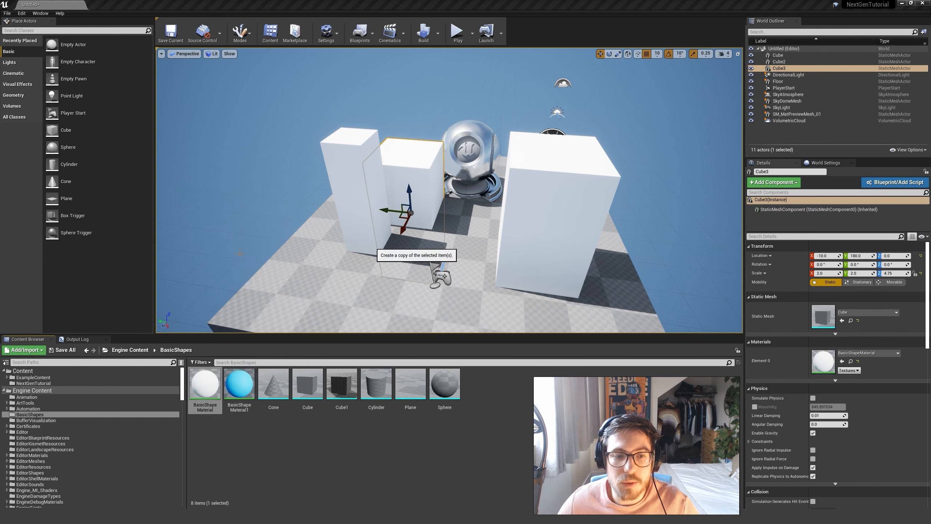
click(842, 361)
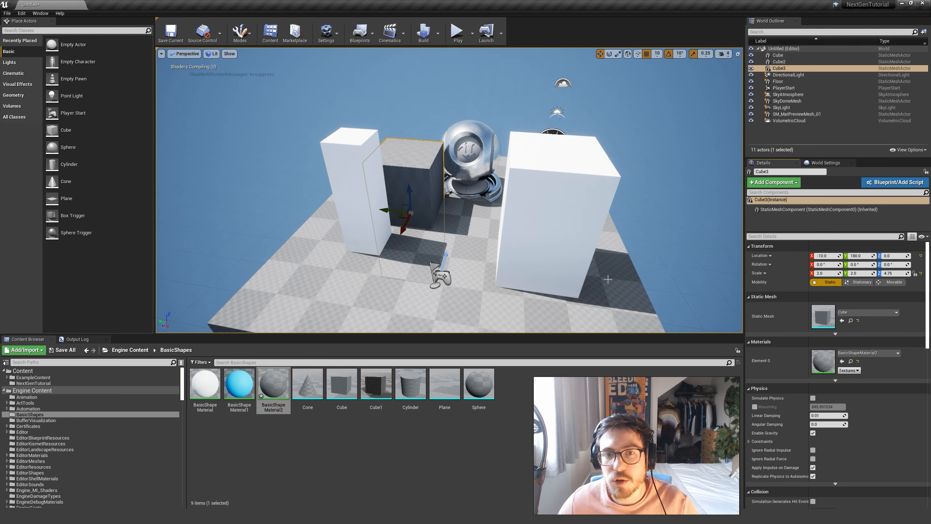
Step: Open the third block's BasicShapeMaterial2 and set its Color parameter's default value to a light blue
double_click(819, 363)
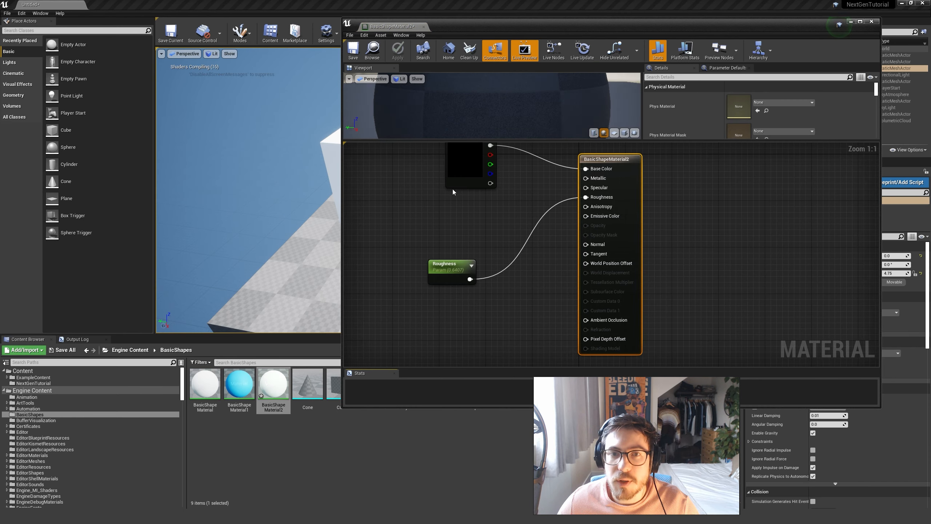
click(486, 230)
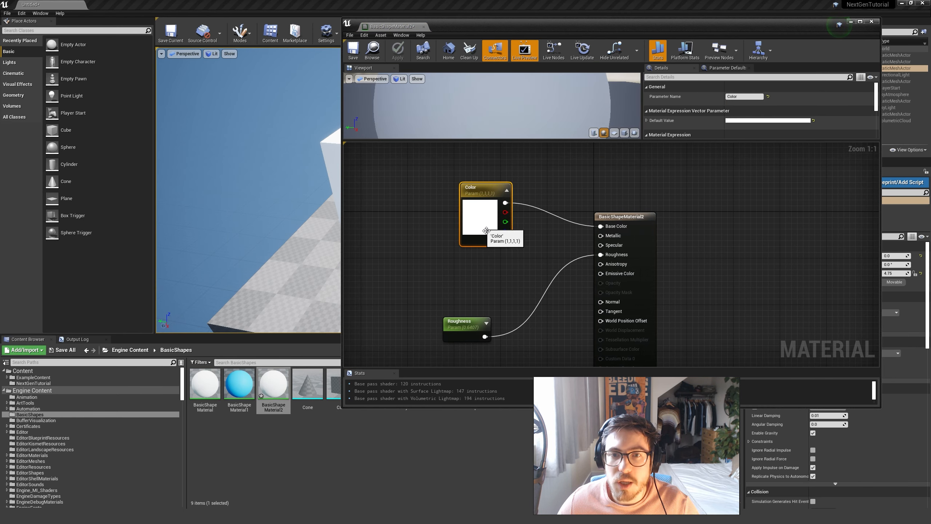
click(745, 121)
drag(777, 181, 774, 161)
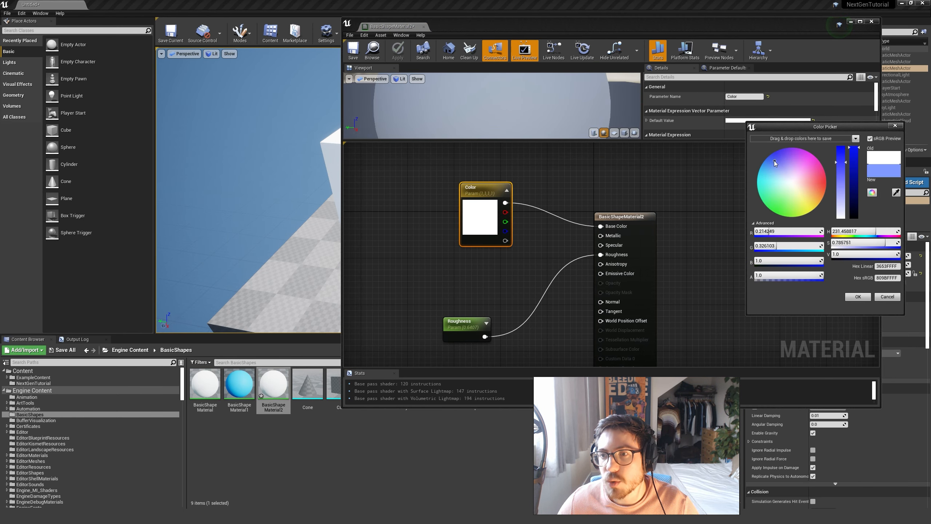
click(857, 296)
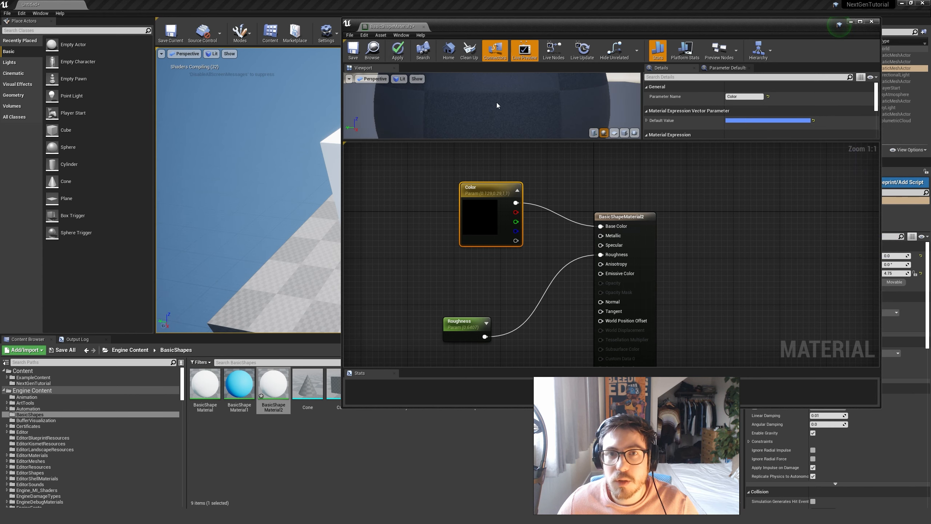
Step: Apply and save the changes to BasicShapeMaterial2, closing its material editor
click(397, 51)
click(354, 51)
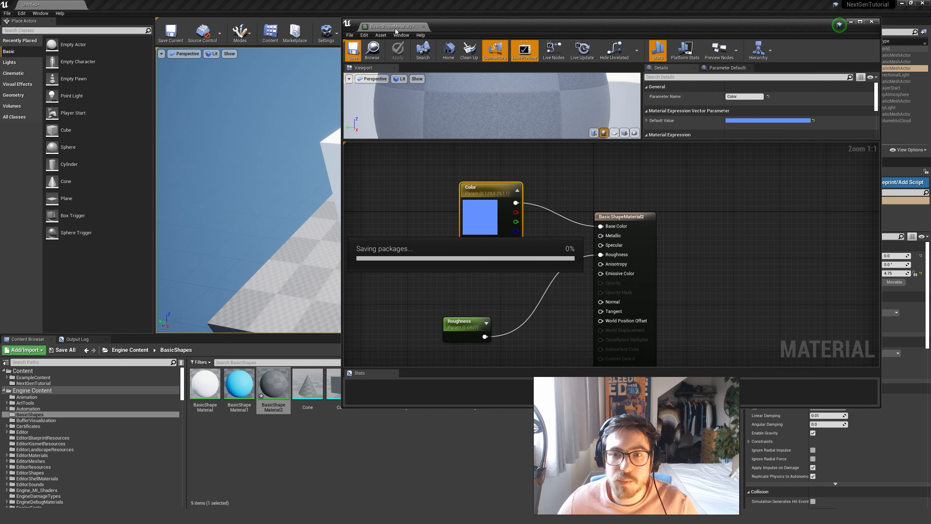
click(872, 20)
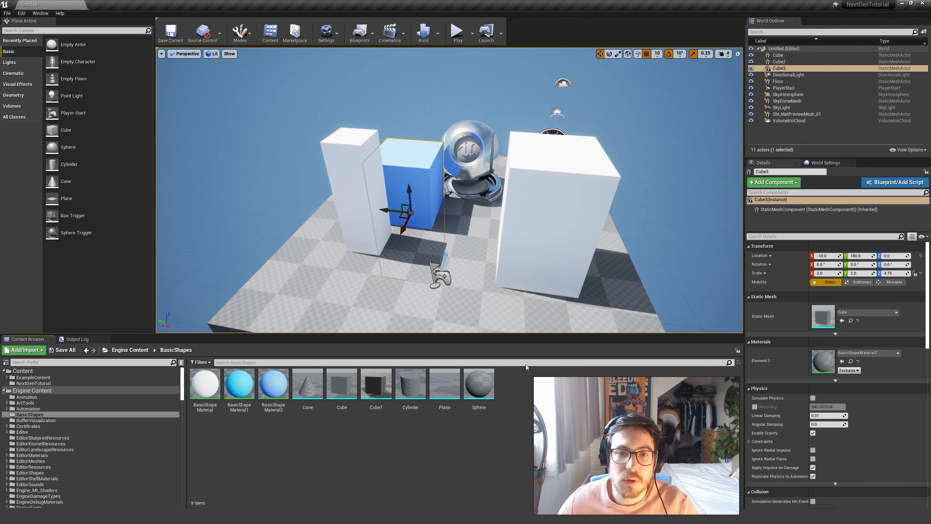
key(Escape)
Step: Move Cube, Cube2, Cube3, Floor and SM_MatPreviewMesh_01 into a new outliner folder named Environment
key(w)
right_drag(422, 172, 409, 174)
key(s)
right_drag(522, 271, 552, 269)
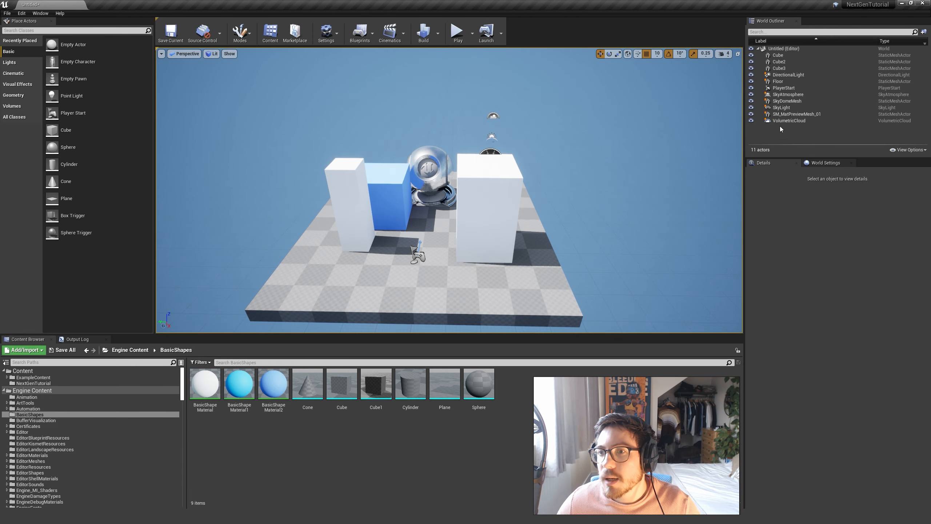
click(778, 55)
ctrl+click(780, 62)
ctrl+click(780, 69)
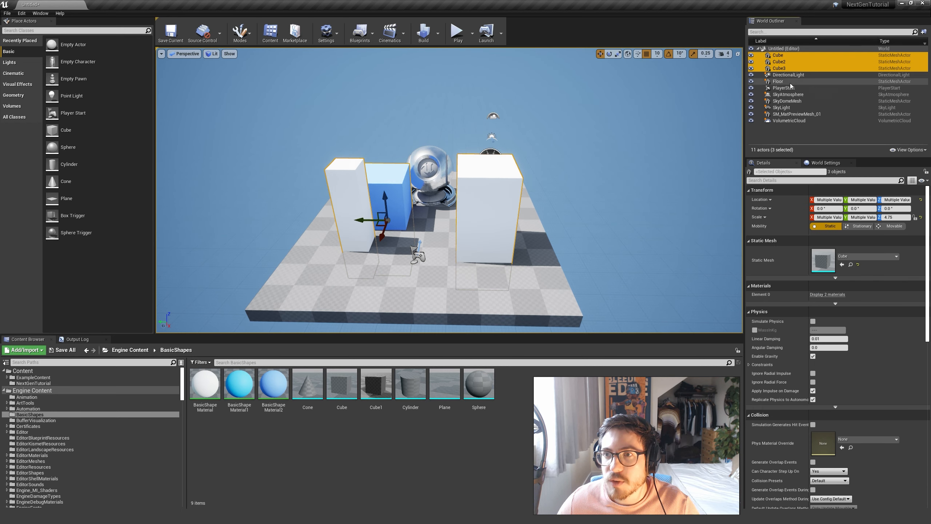
ctrl+click(778, 81)
ctrl+click(792, 101)
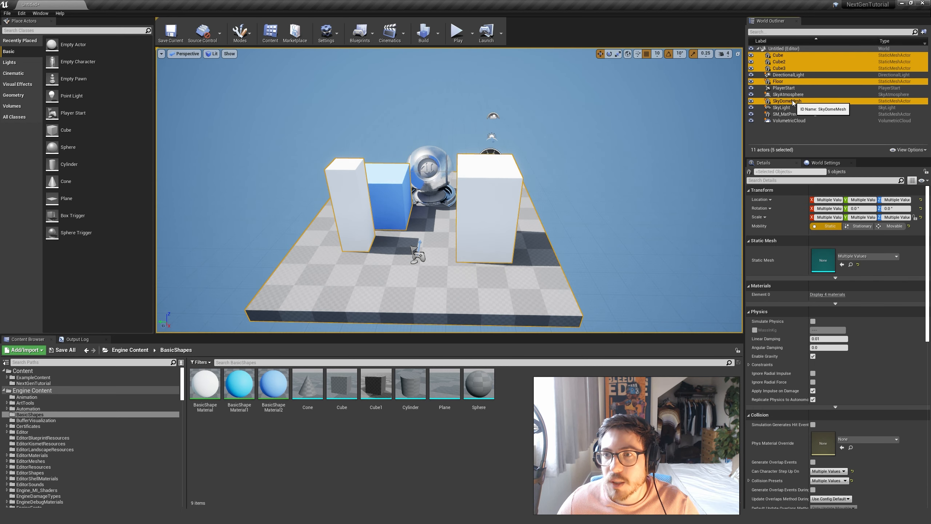
ctrl+click(778, 102)
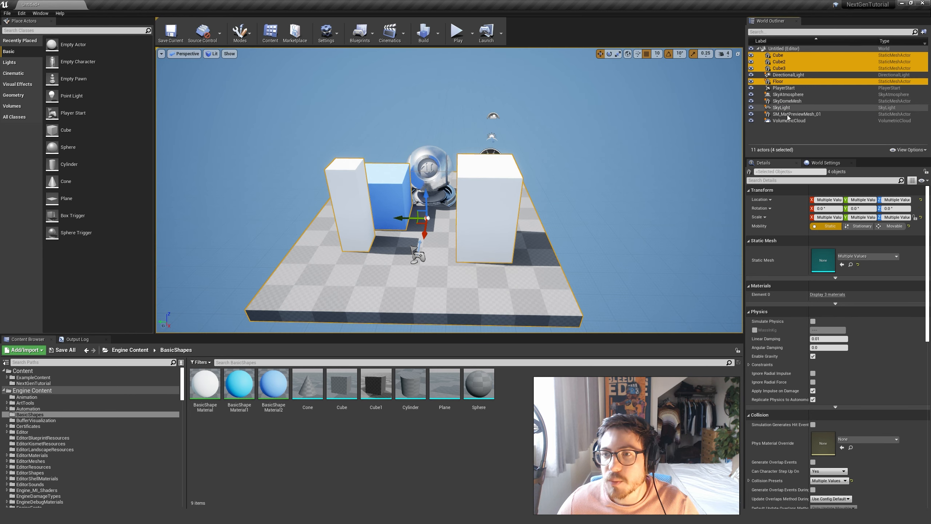
ctrl+click(788, 114)
right_click(794, 114)
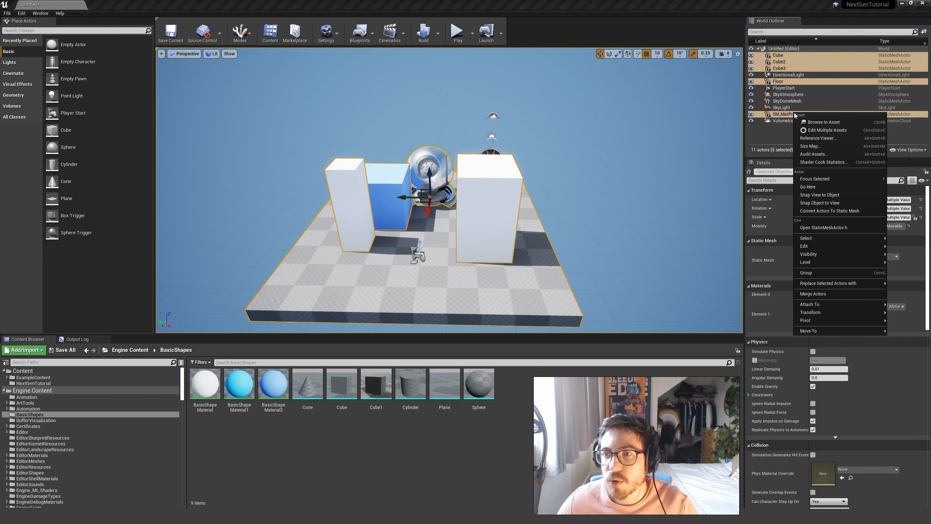
mouse_move(808, 331)
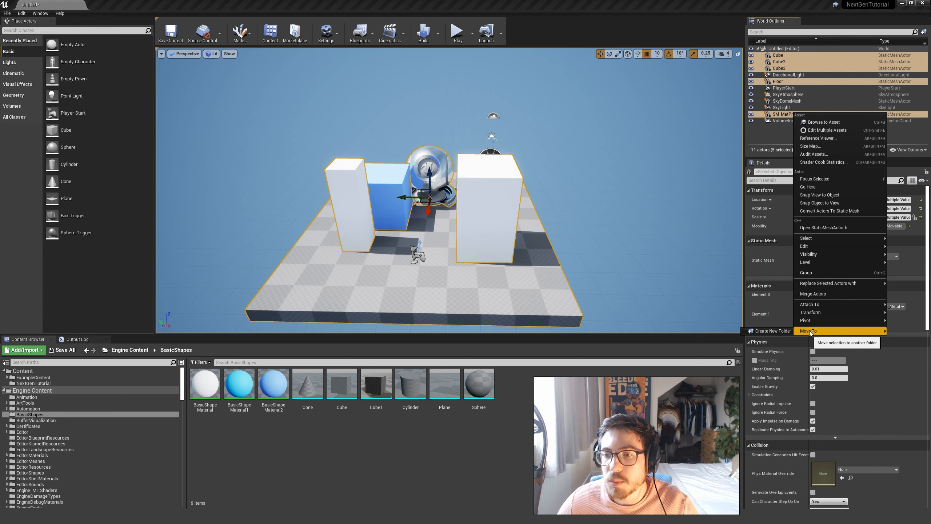
click(772, 331)
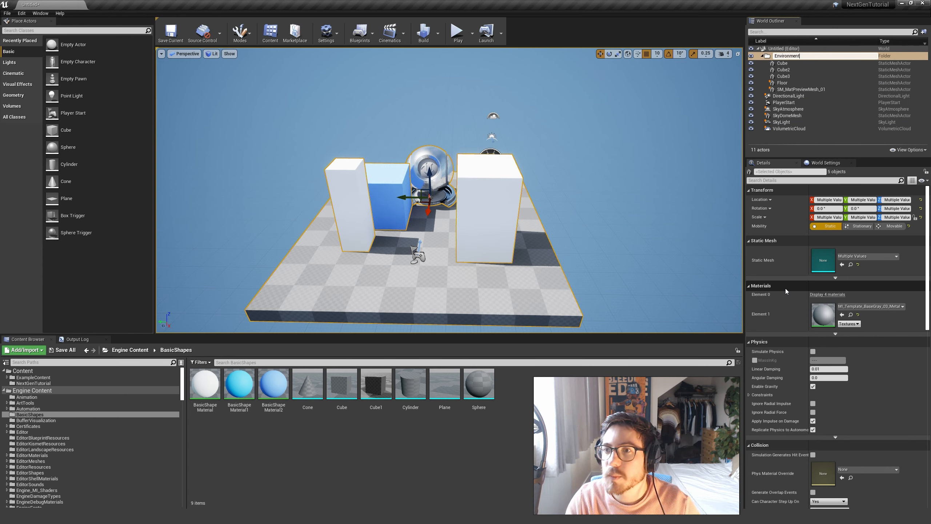
key(Return)
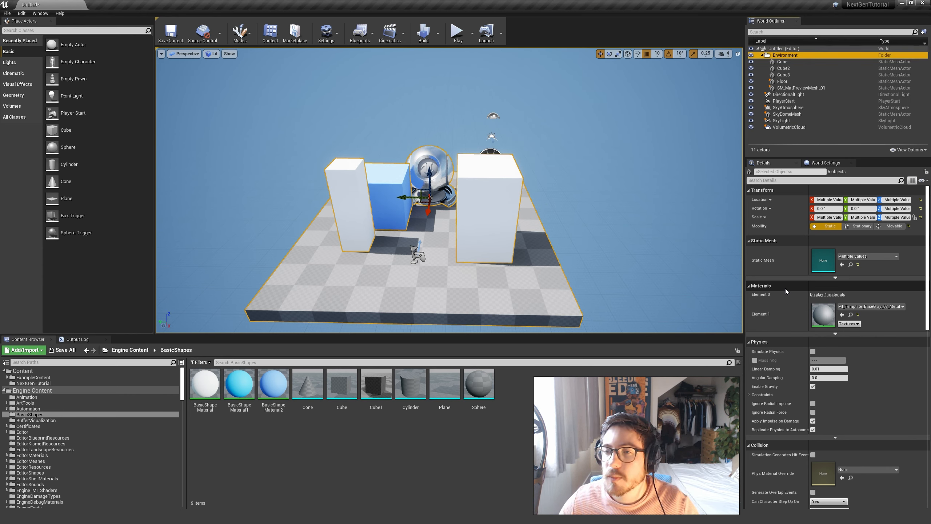
Step: Collapse the Environment folder and move the six remaining light, sky, cloud and player start actors into a new folder named Atmosphere
click(762, 55)
click(788, 61)
shift+click(780, 94)
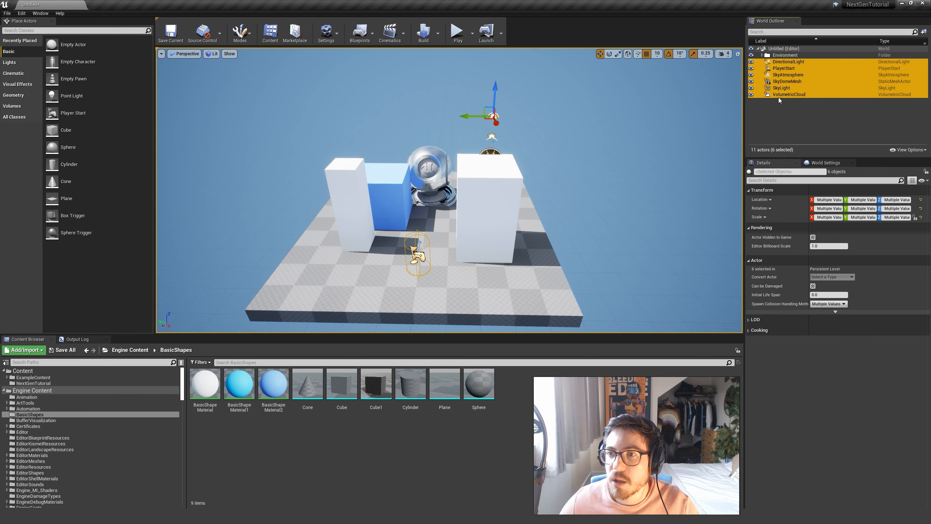
right_click(782, 94)
mouse_move(810, 295)
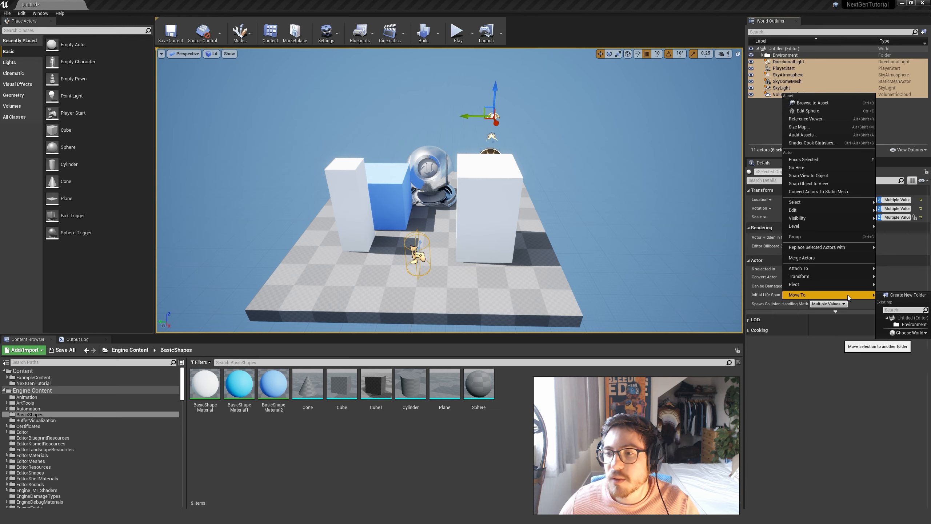
click(899, 295)
text(Atmo)
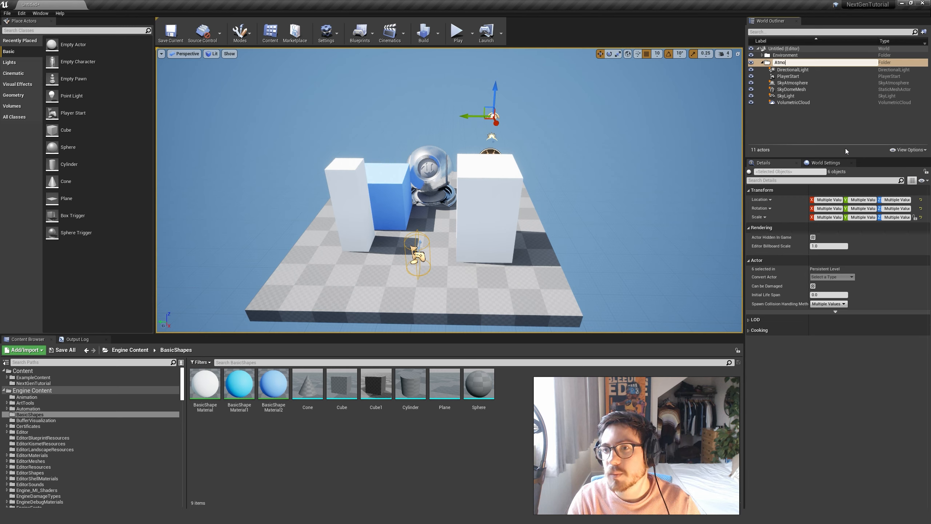
text(sphere)
key(Return)
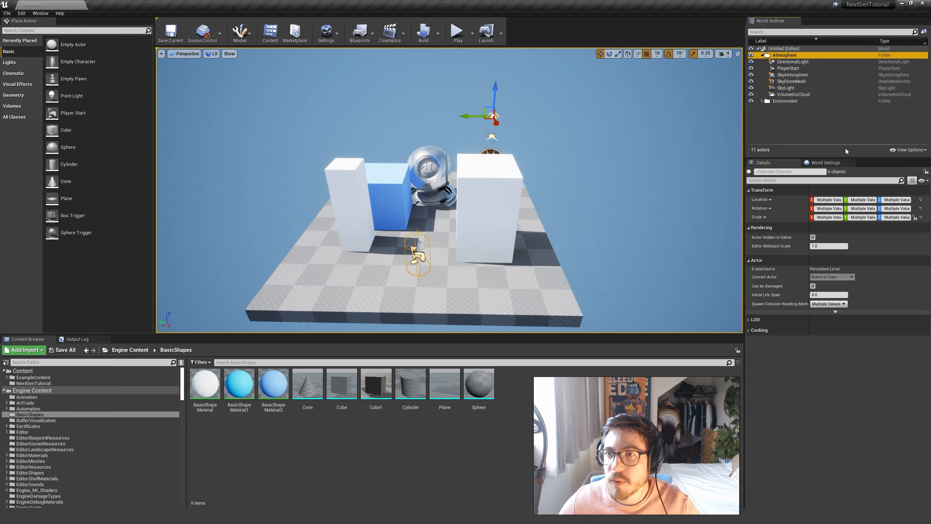
click(823, 122)
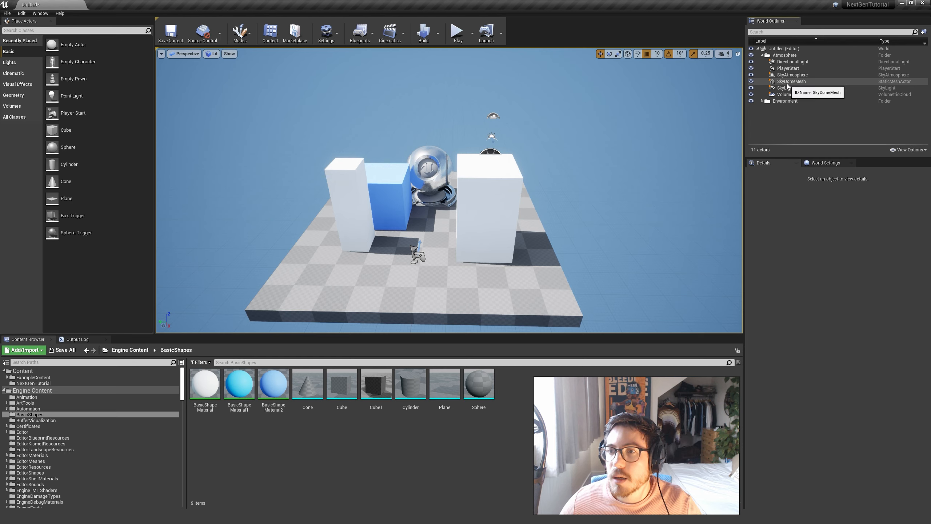
Step: Place an Exponential Height Fog actor in the level at about 620, -320, 560
scroll(573, 197, down, 5)
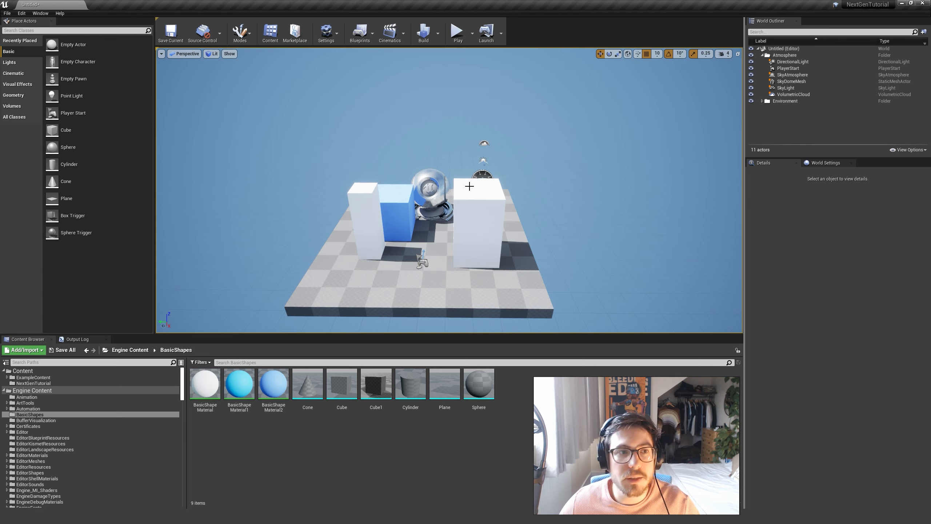
click(22, 65)
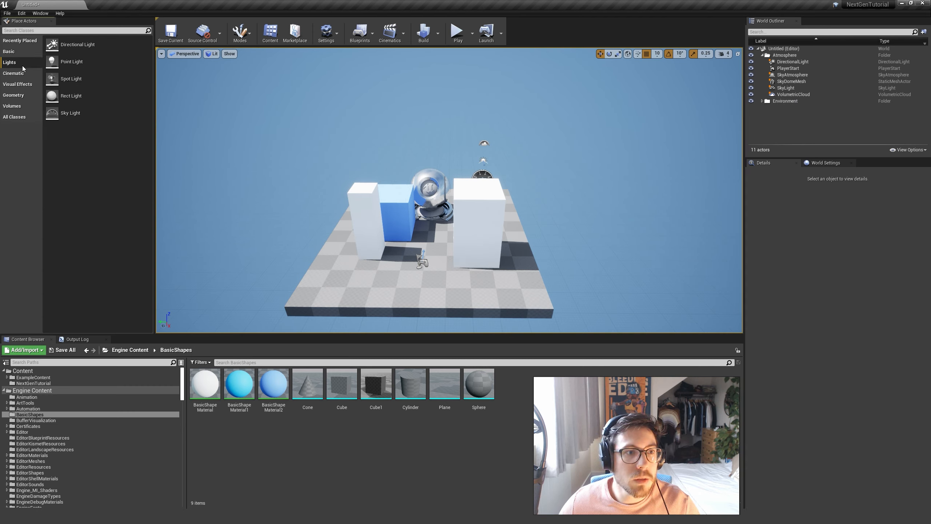
click(20, 85)
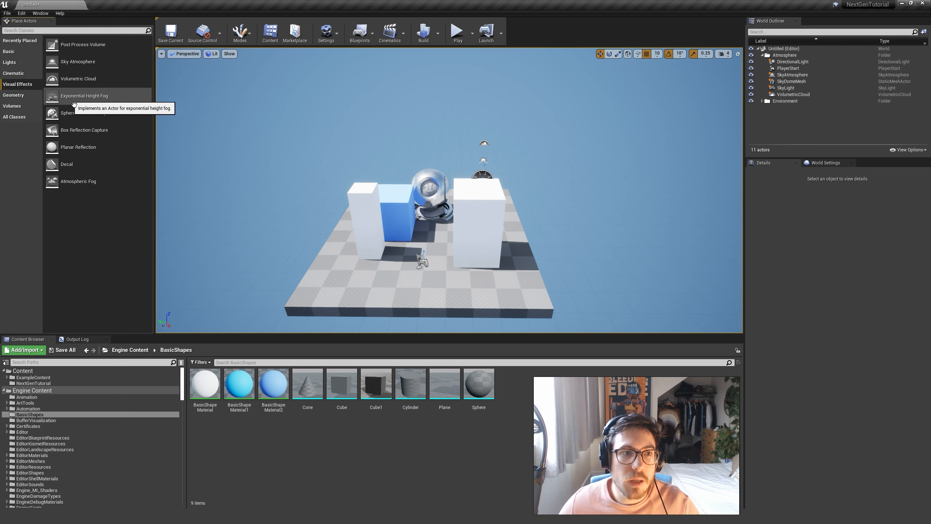
drag(83, 96, 530, 192)
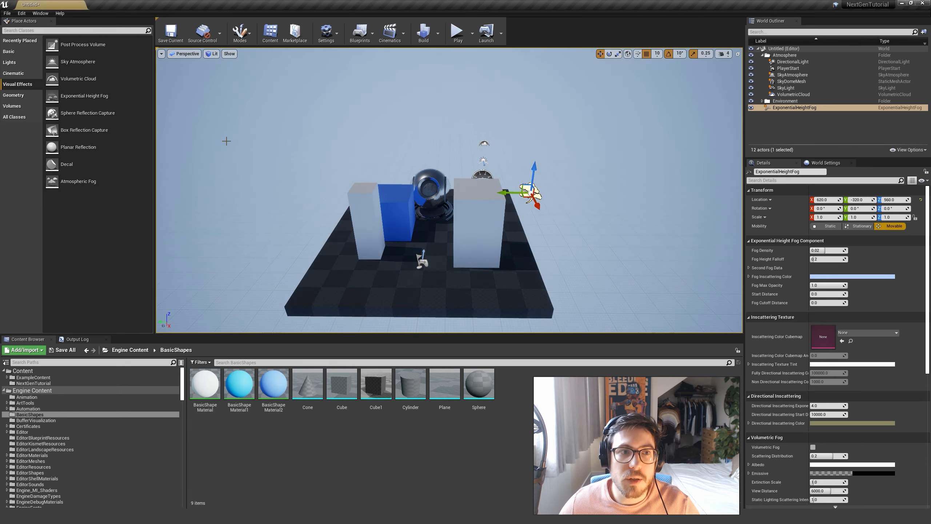
Step: Lower the ExponentialHeightFog actor to Z 90 and move it into the Atmosphere folder
right_drag(388, 153, 456, 172)
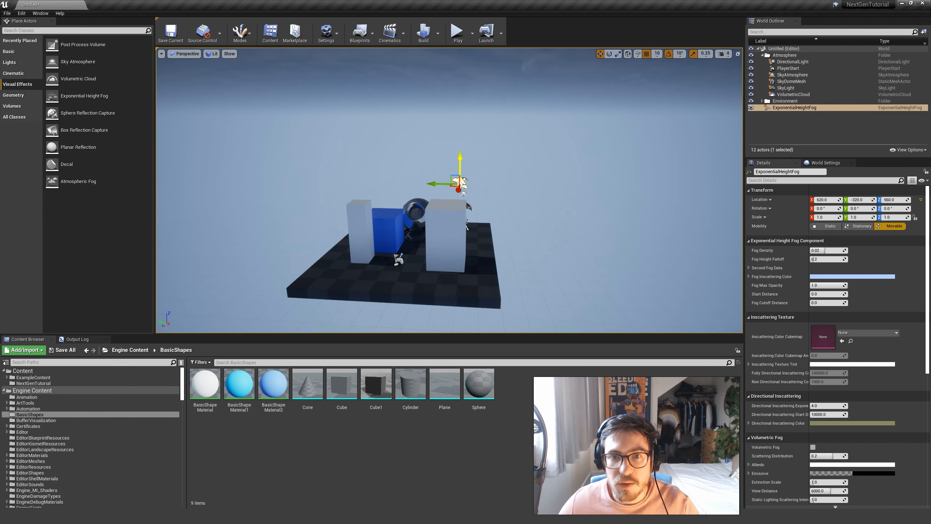
right_drag(537, 251, 447, 278)
key(w)
key(s)
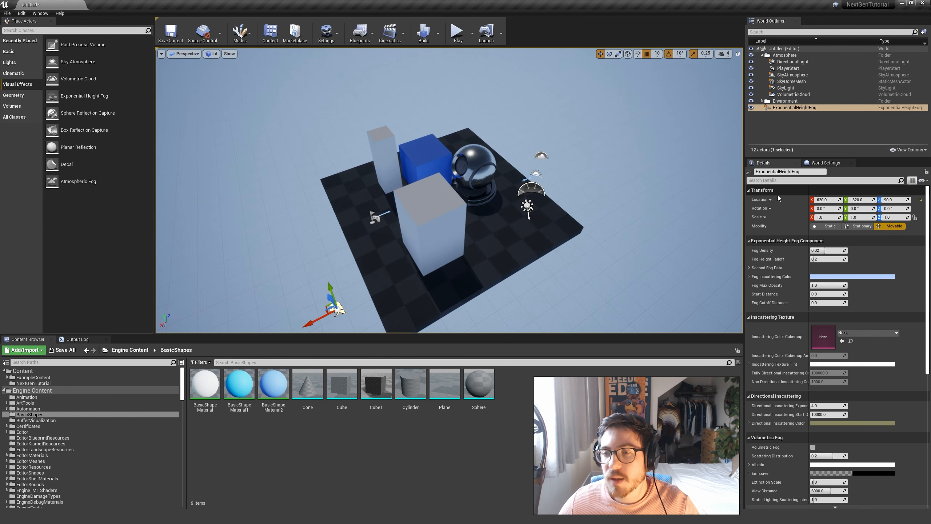
click(781, 112)
drag(782, 111, 782, 57)
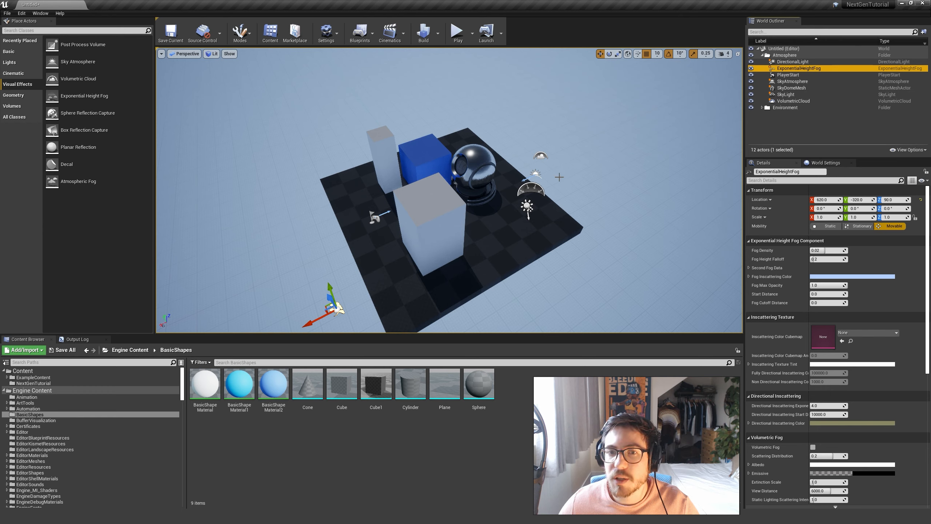
Step: Hide the ExponentialHeightFog actor in the level
right_drag(559, 177, 535, 164)
click(785, 95)
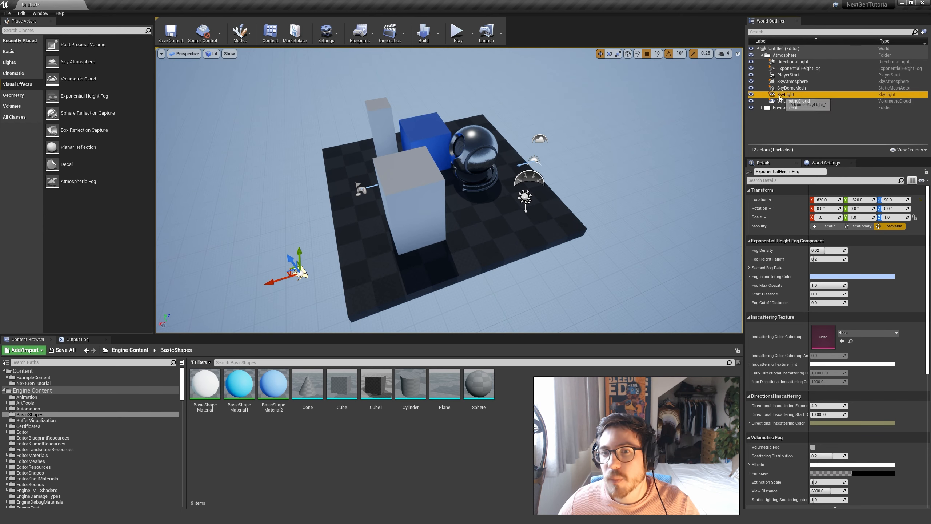
click(750, 69)
Step: Select the directional light and raise it above the blocks to Z 560
right_drag(614, 210, 565, 193)
click(494, 206)
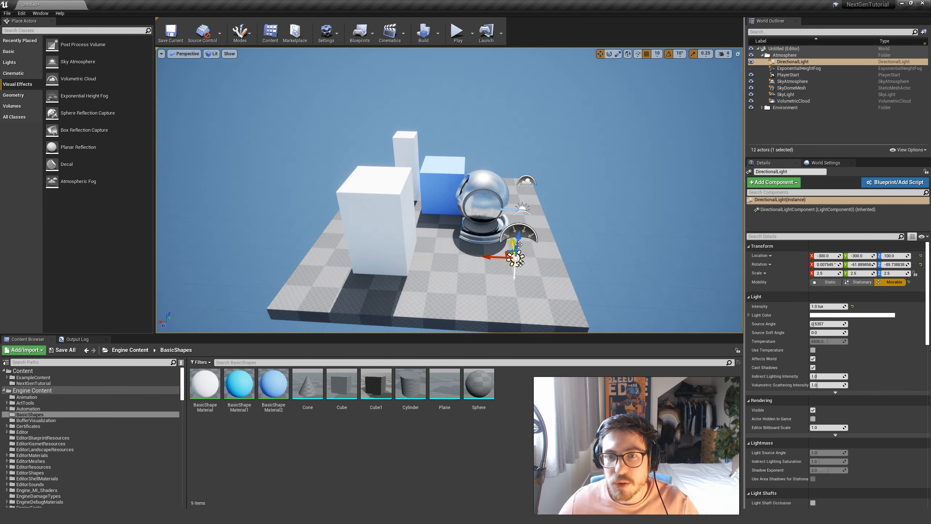
drag(522, 159, 527, 103)
Step: Rotate the directional light to a low sunset angle of about 3.66, -3.02, -87.99 degrees, with rotation snapping turned off
mouse_move(522, 193)
right_down()
mouse_move(524, 180)
mouse_move(521, 193)
right_up()
right_drag(576, 210, 598, 193)
key(e)
drag(410, 206, 516, 99)
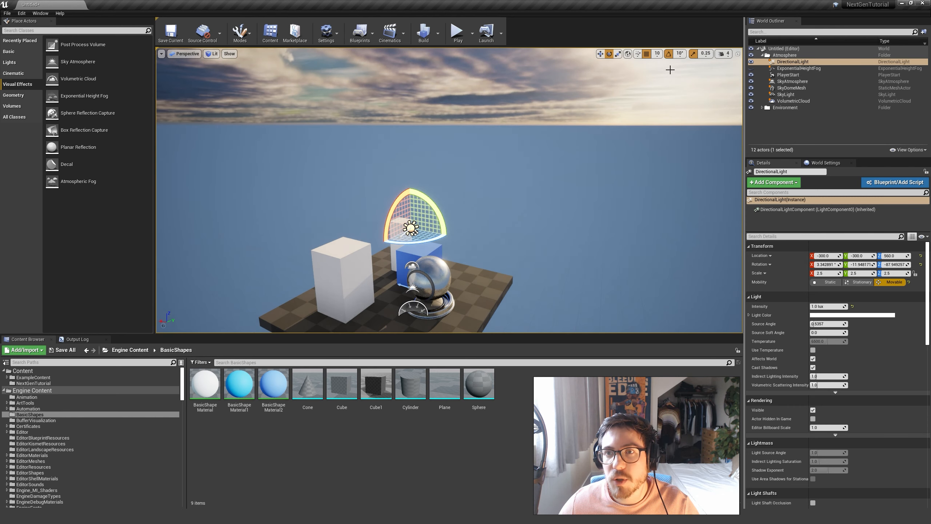
click(668, 54)
drag(402, 199, 395, 225)
key(a)
right_drag(507, 152, 523, 147)
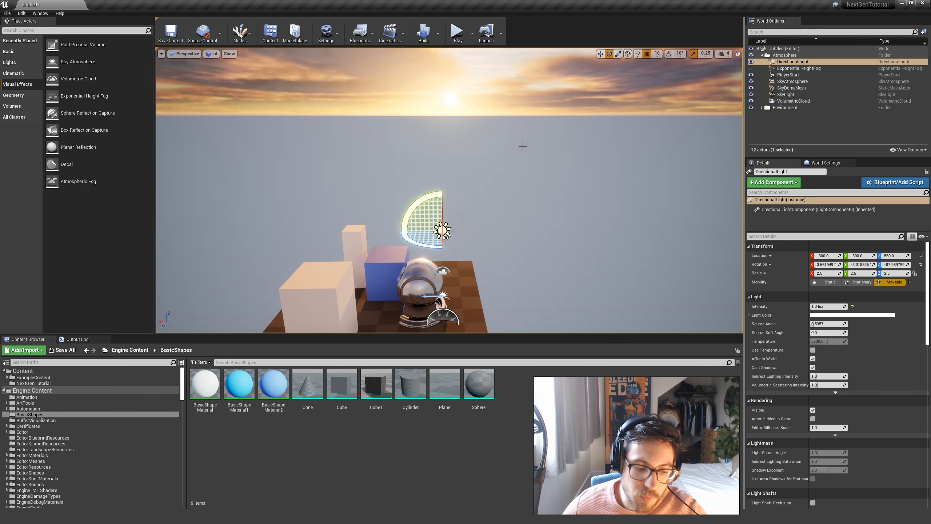
Step: Raise the directional light slightly along the vertical axis to Z 570
right_drag(477, 179, 514, 233)
mouse_move(539, 195)
right_down()
mouse_move(545, 220)
mouse_move(544, 210)
right_up()
key(d)
key(w)
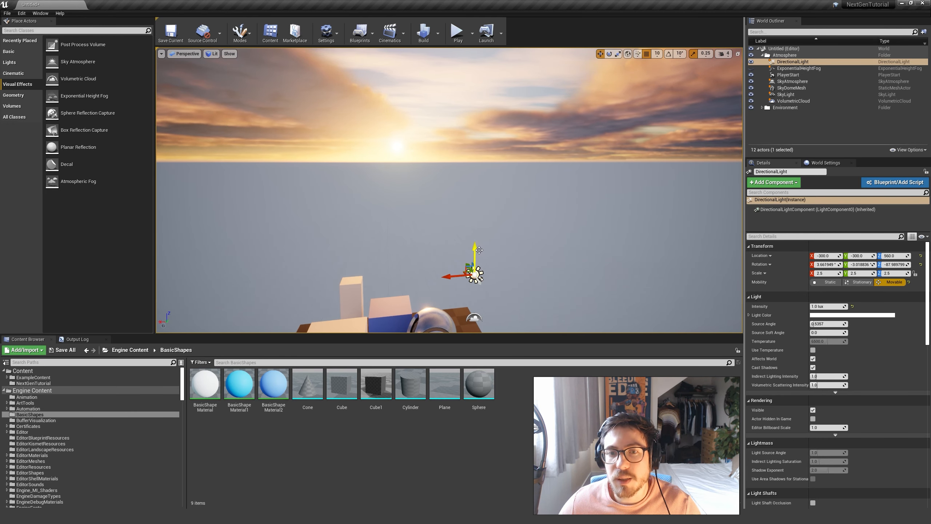
click(837, 283)
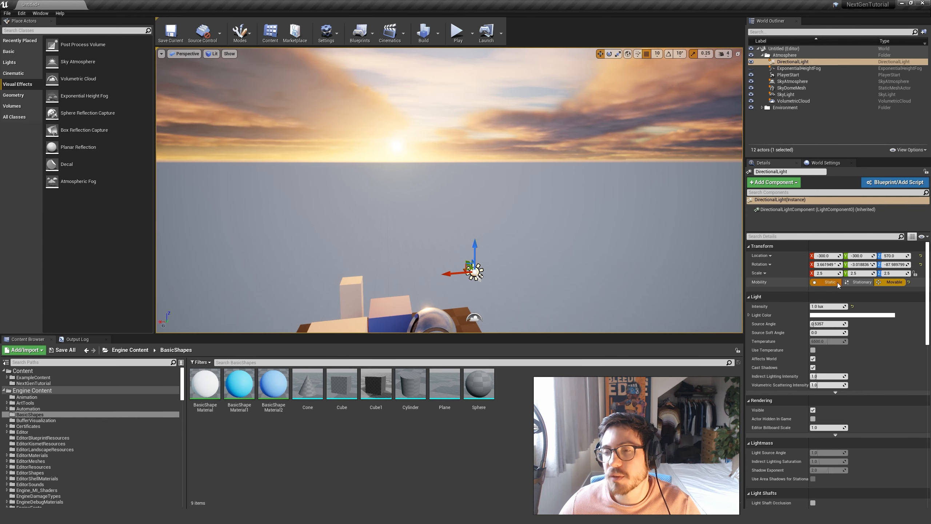
Step: Try a warm orange Rayleigh Scattering colour on the SkyAtmosphere actor, then discard the colour change
click(796, 82)
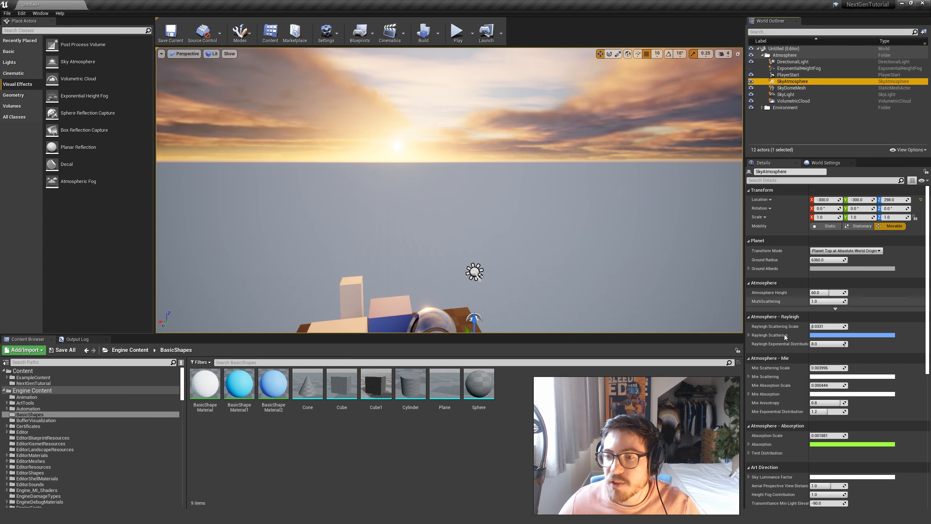
scroll(788, 335, down, 3)
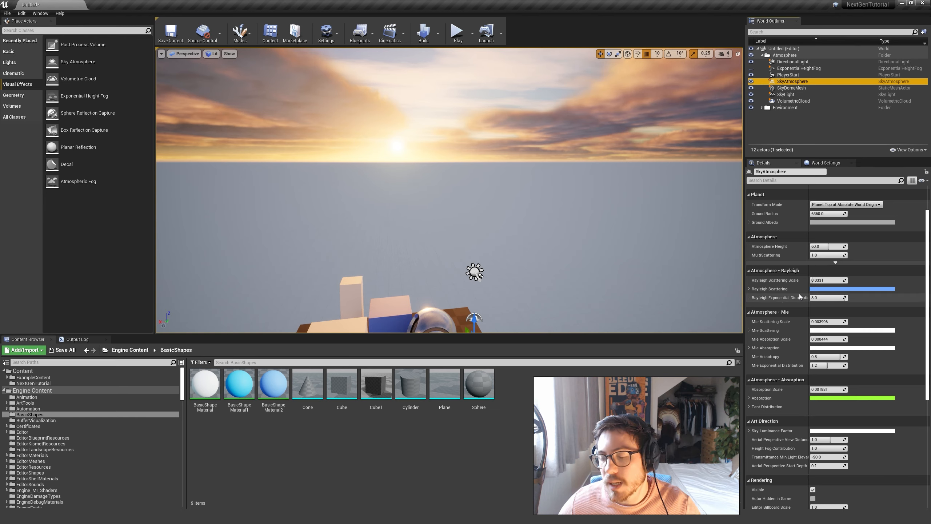
click(823, 289)
drag(781, 294, 686, 205)
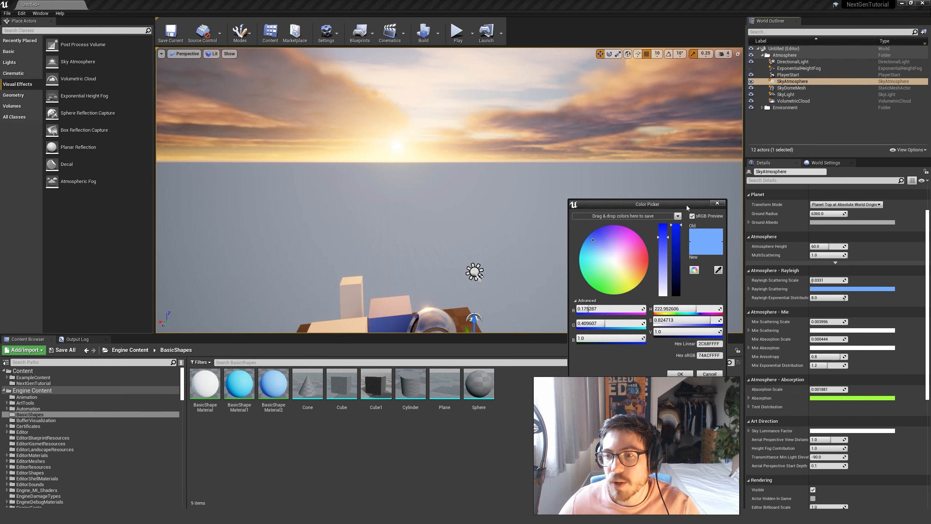
drag(624, 269, 638, 272)
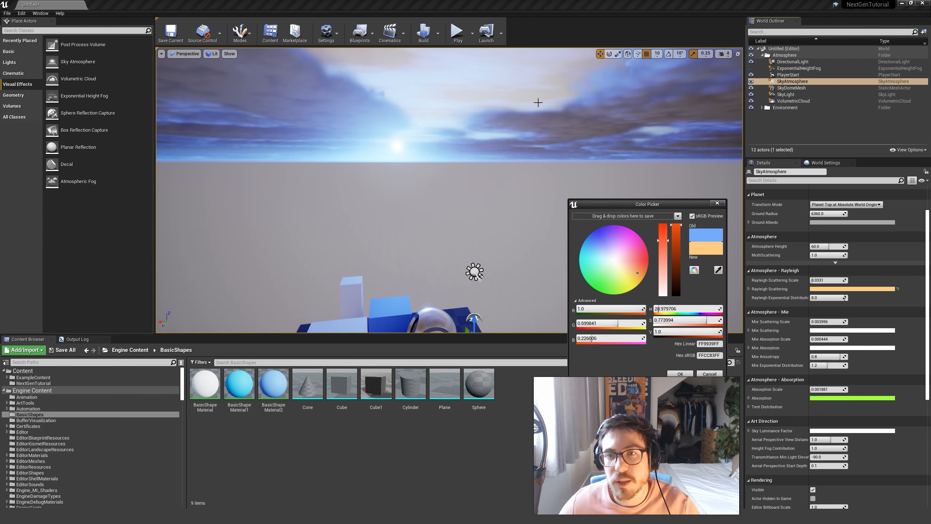
drag(634, 264, 587, 270)
click(709, 373)
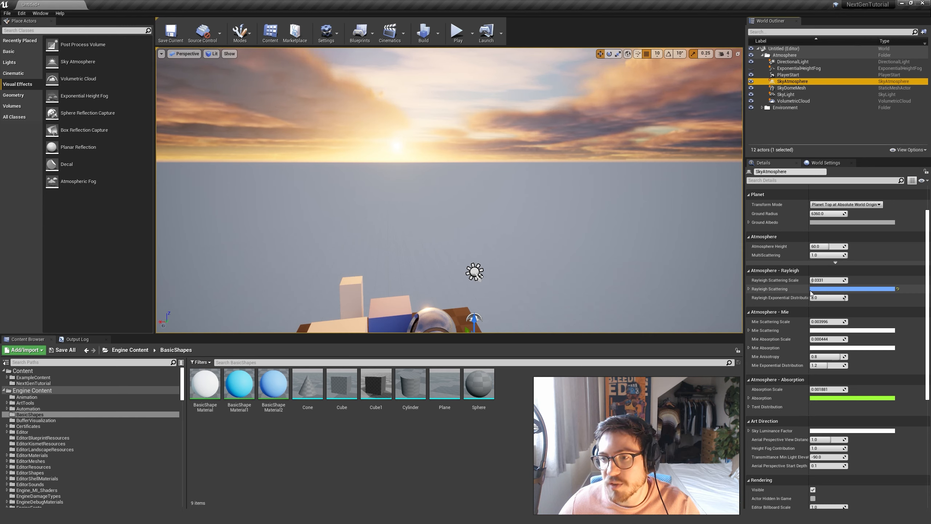
Step: Try a Rayleigh Scattering Scale of about 0.064 on the SkyAtmosphere, then reset it to the default
drag(811, 280, 818, 280)
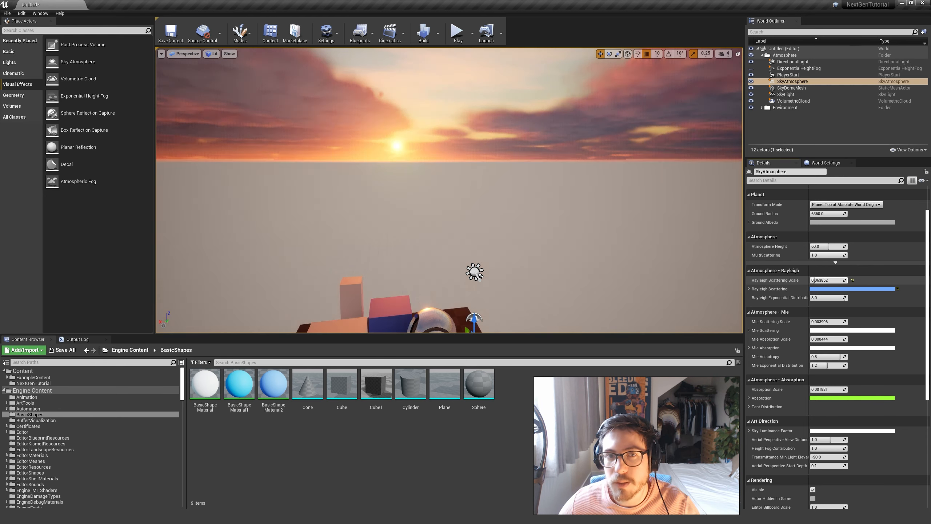
click(852, 280)
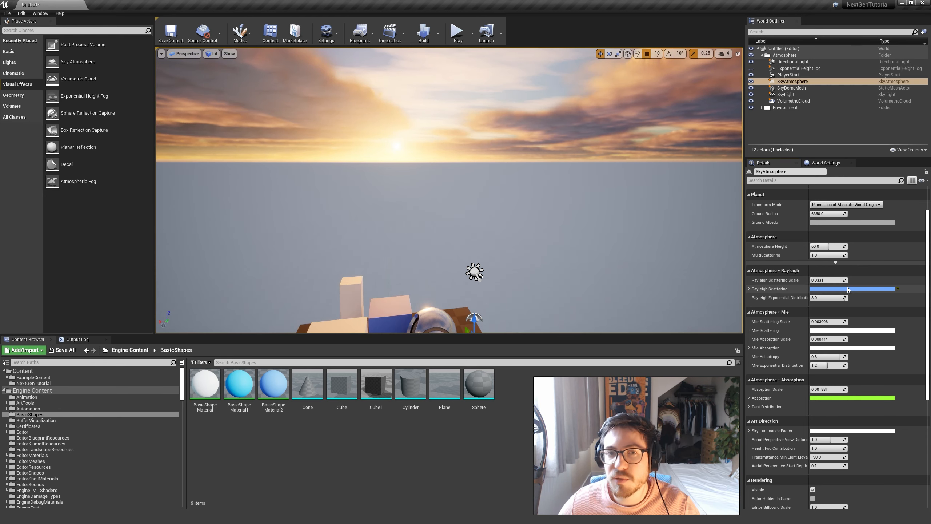
scroll(826, 434, up, 4)
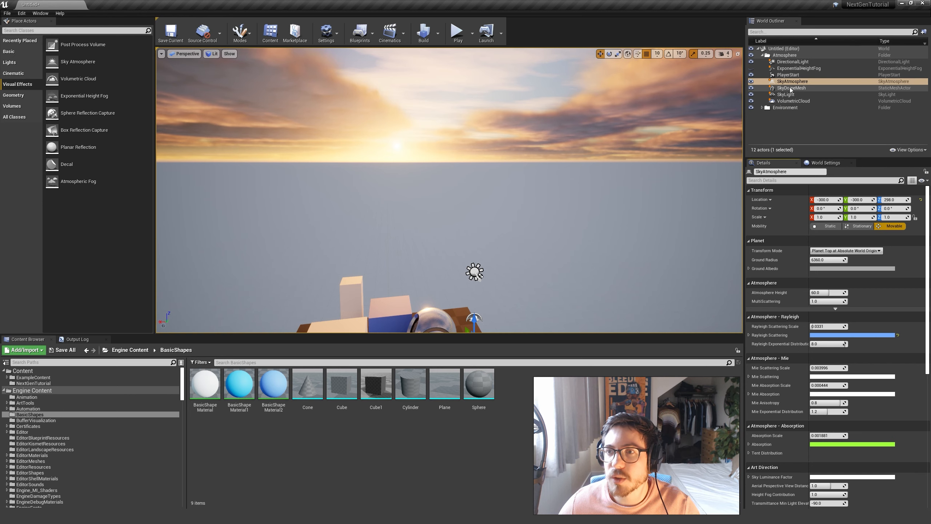
Step: Select the ExponentialHeightFog actor and make it visible in the level again
click(787, 69)
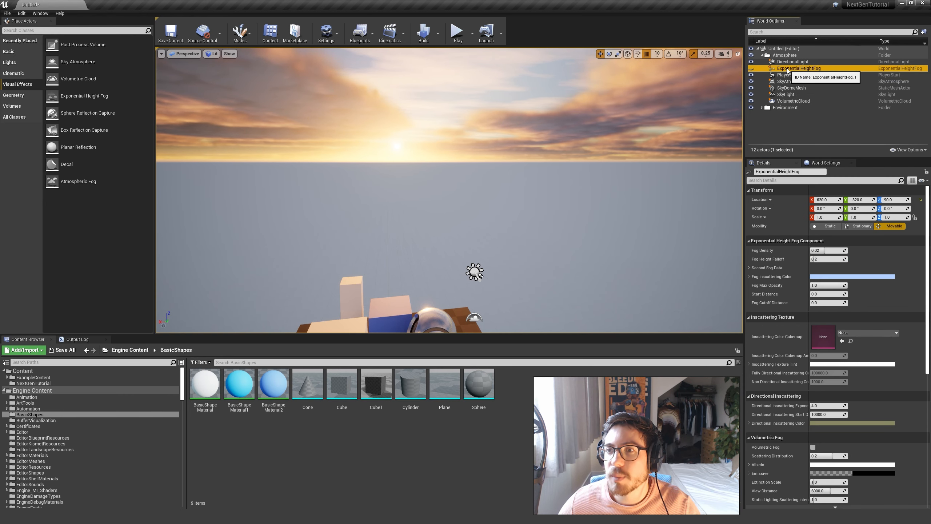
click(751, 69)
right_drag(449, 190, 491, 226)
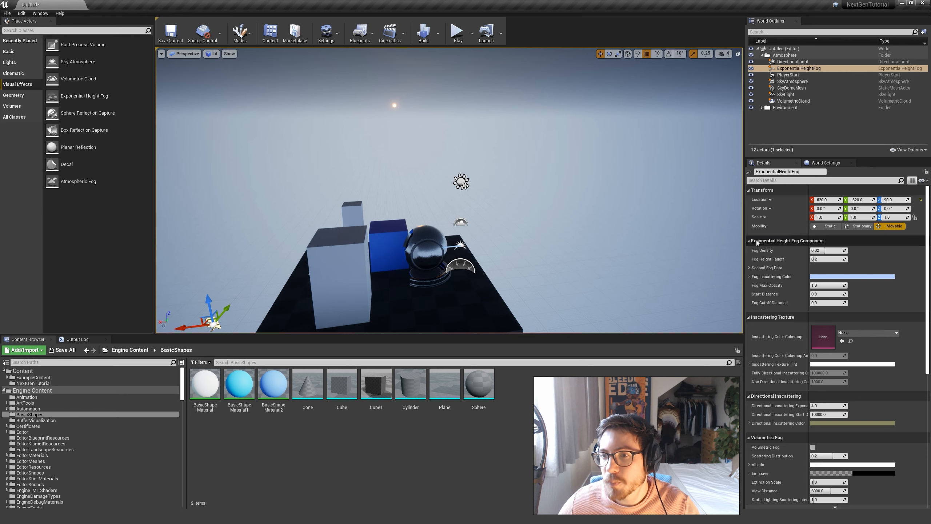
Step: Set the height fog's Fog Inscattering Color to black
click(826, 277)
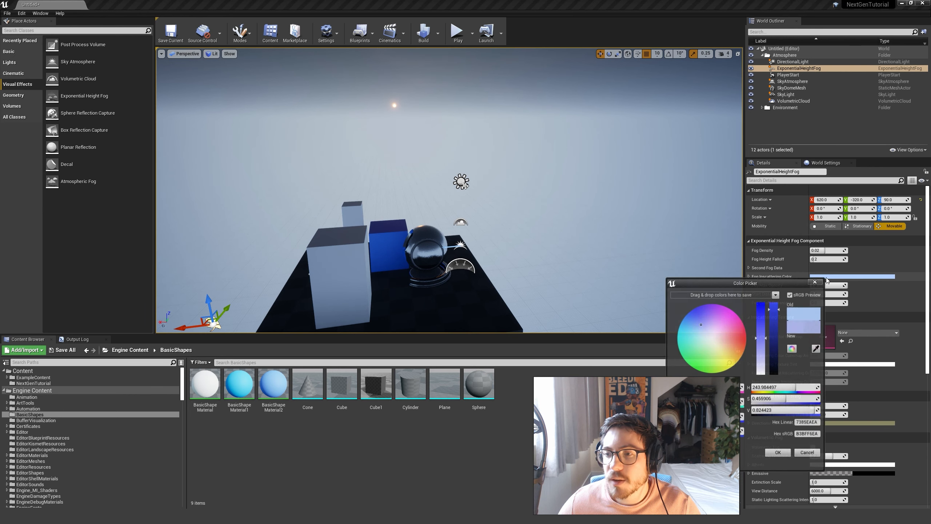
drag(761, 280, 679, 138)
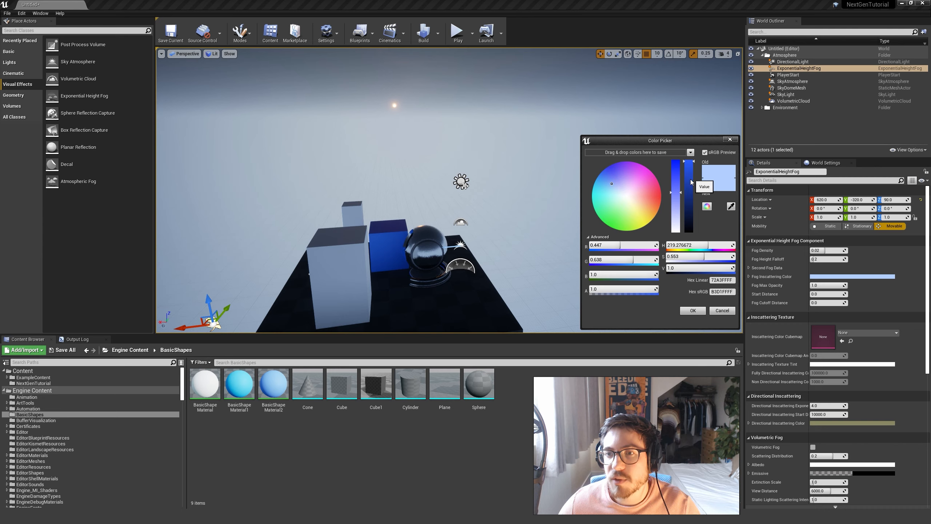
drag(691, 182, 689, 231)
click(693, 311)
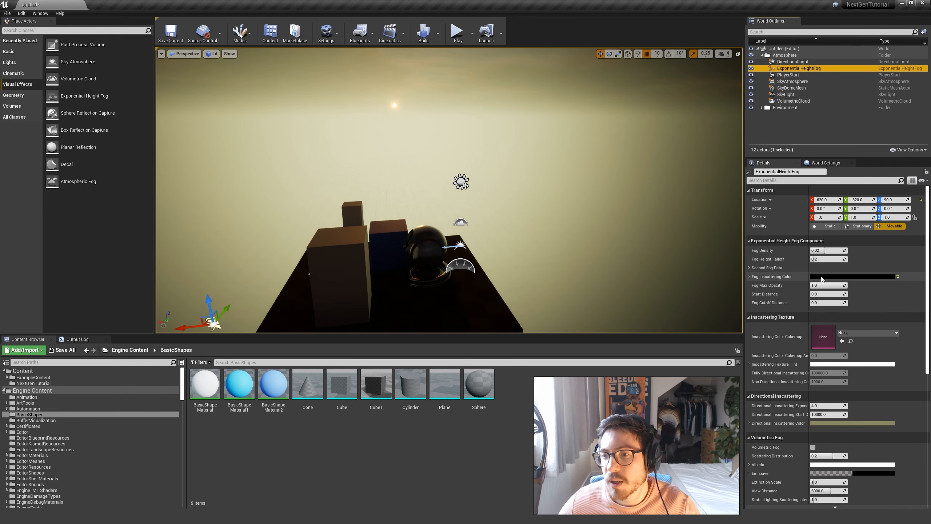
Step: Set the height fog's Directional Inscattering Color to black
scroll(839, 312, down, 4)
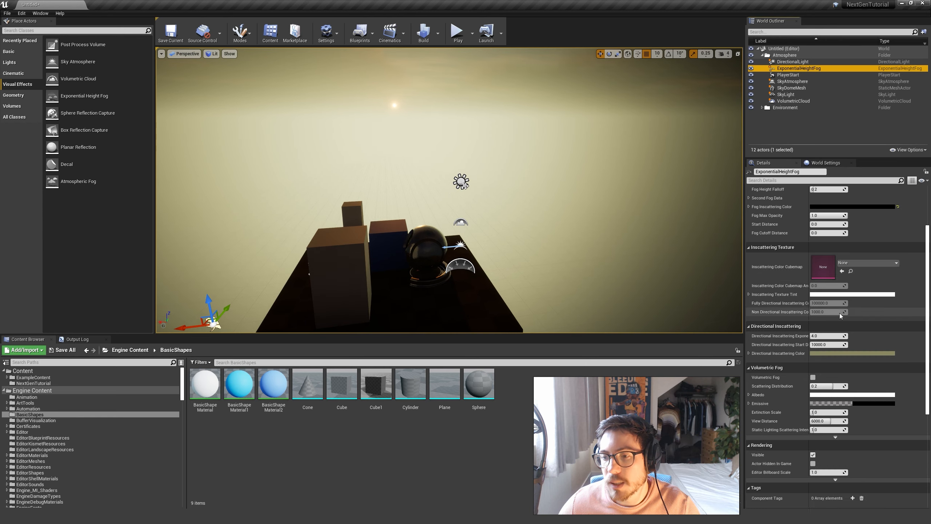
click(820, 353)
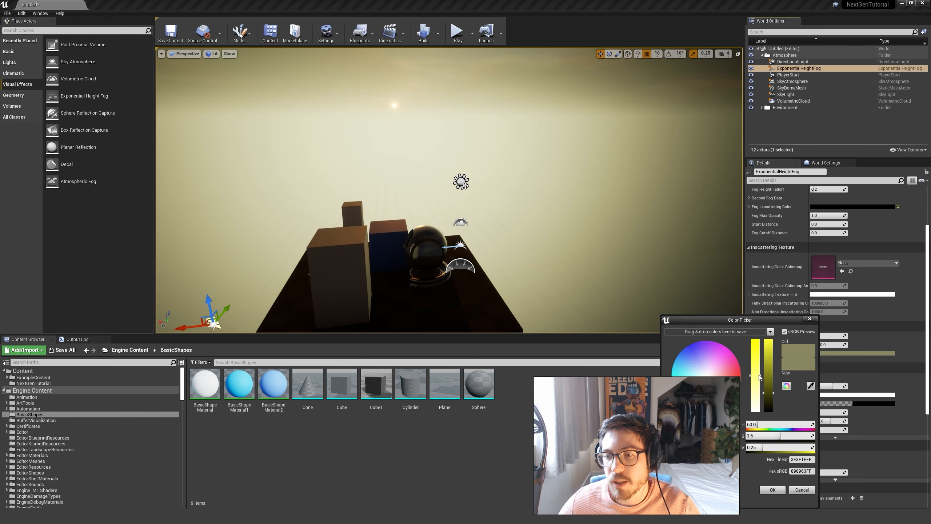
drag(768, 393, 769, 410)
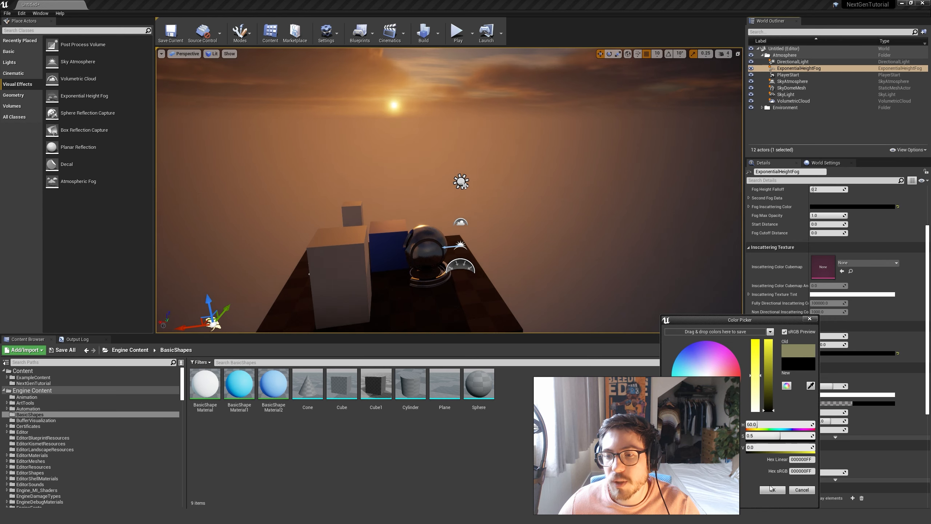
click(771, 489)
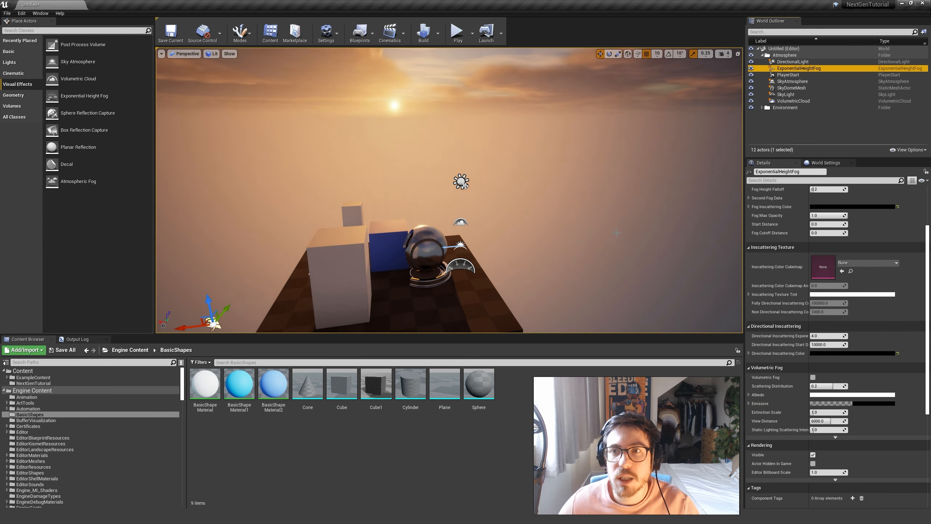
Step: Enable Volumetric Fog on the ExponentialHeightFog and raise its Scattering Distribution to about 0.406
key(d)
mouse_move(617, 232)
right_down()
mouse_move(591, 219)
mouse_move(613, 224)
right_up()
key(a)
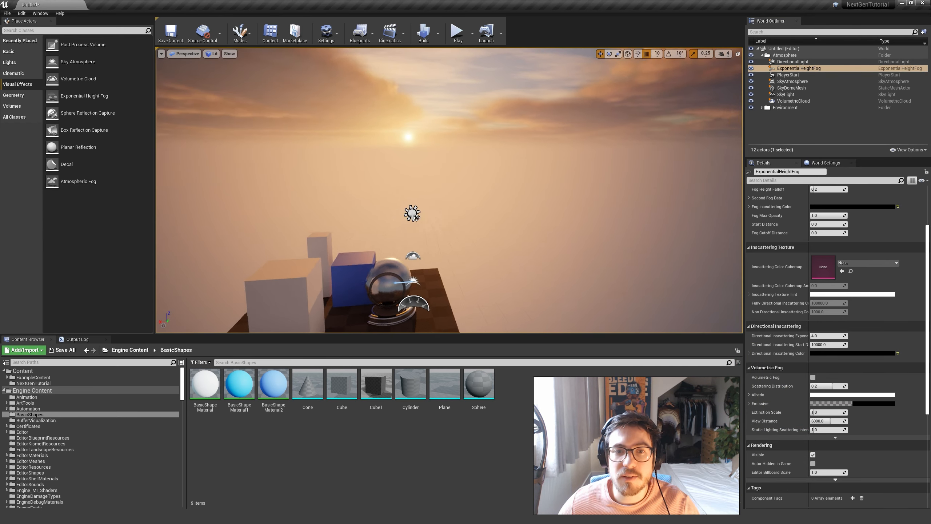
mouse_move(524, 263)
right_down()
mouse_move(539, 277)
mouse_move(537, 265)
right_up()
key(s)
key(a)
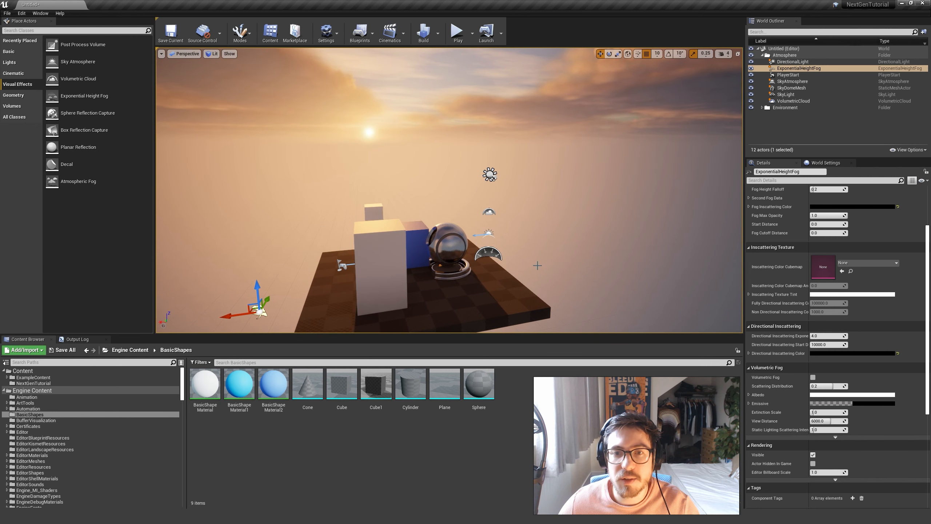
click(813, 378)
mouse_move(659, 271)
right_down()
mouse_move(711, 277)
mouse_move(660, 272)
right_up()
key(a)
key(d)
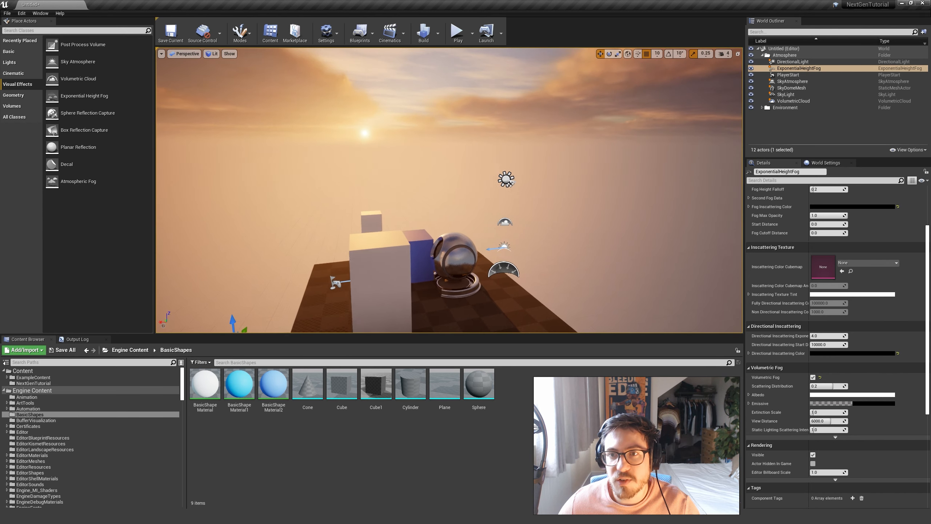
mouse_move(821, 386)
mouse_down()
mouse_move(839, 385)
mouse_move(830, 385)
mouse_up()
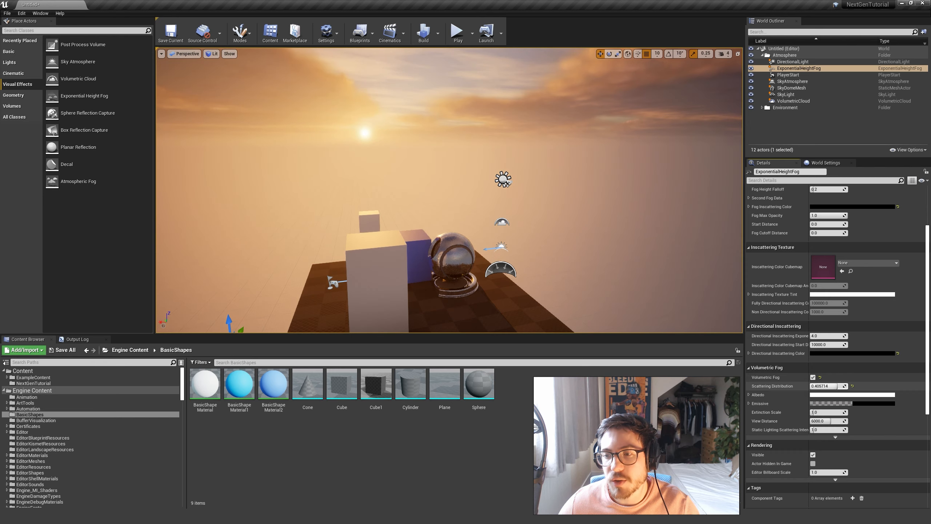
Step: Rotate the directional light so the sun sits slightly higher above the horizon, and deselect it
mouse_move(659, 271)
right_down()
mouse_move(726, 277)
mouse_move(658, 269)
right_up()
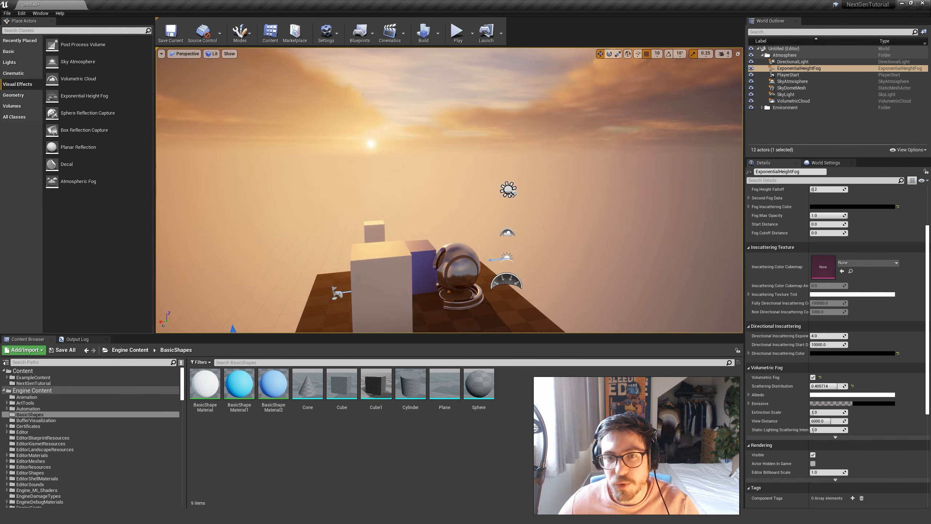
right_drag(513, 194, 653, 280)
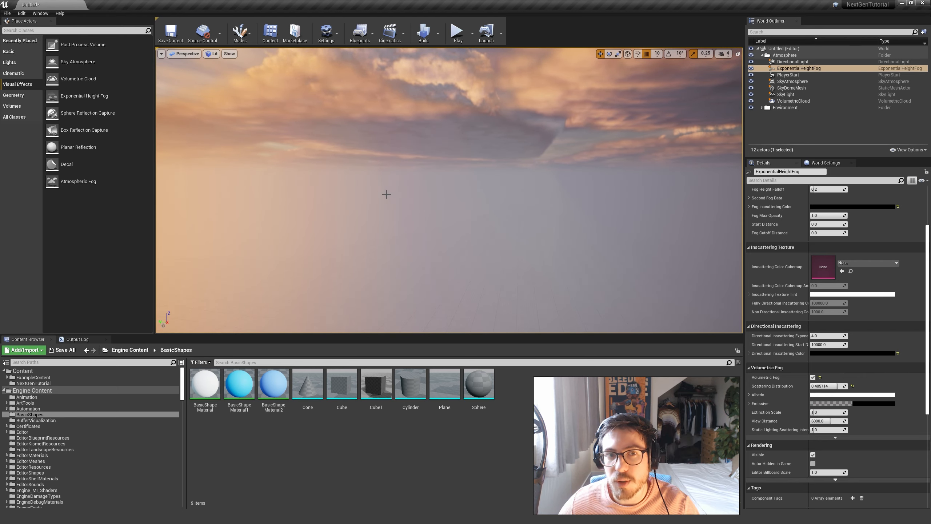
mouse_move(427, 261)
right_down()
mouse_move(411, 300)
mouse_move(388, 299)
mouse_move(403, 300)
mouse_move(427, 260)
right_up()
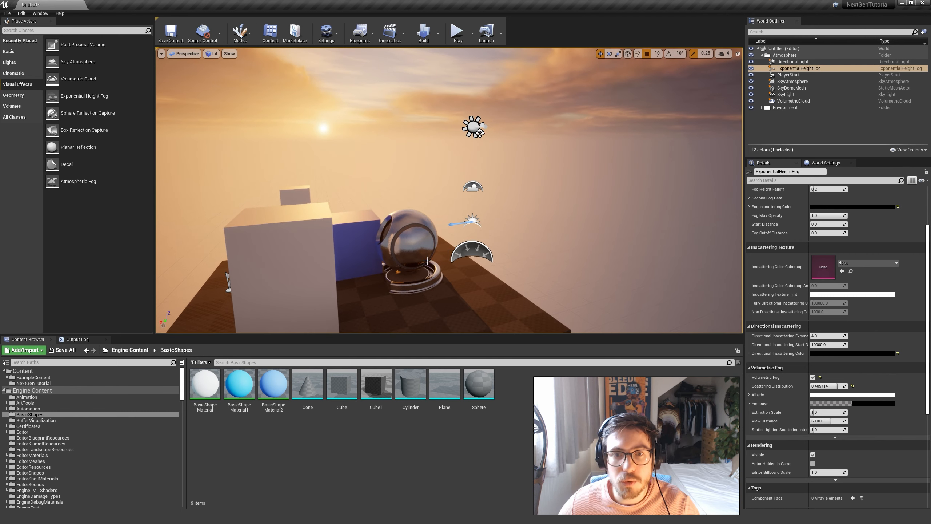
click(474, 136)
key(s)
right_drag(513, 134, 513, 134)
key(e)
drag(492, 157, 482, 189)
key(a)
right_drag(481, 189, 555, 174)
key(d)
drag(531, 247, 614, 249)
mouse_move(614, 250)
right_down()
mouse_move(645, 270)
mouse_move(736, 269)
mouse_move(613, 257)
right_up()
key(d)
click(788, 138)
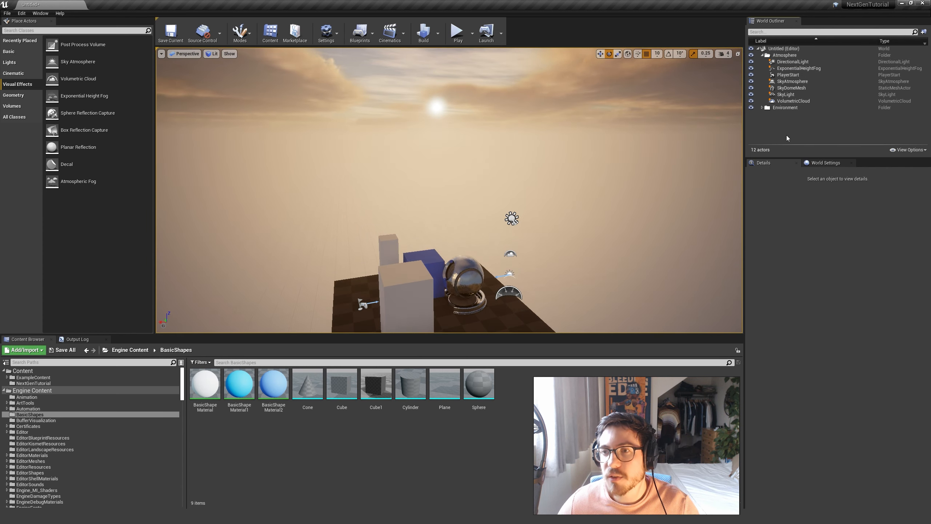
click(790, 69)
click(788, 56)
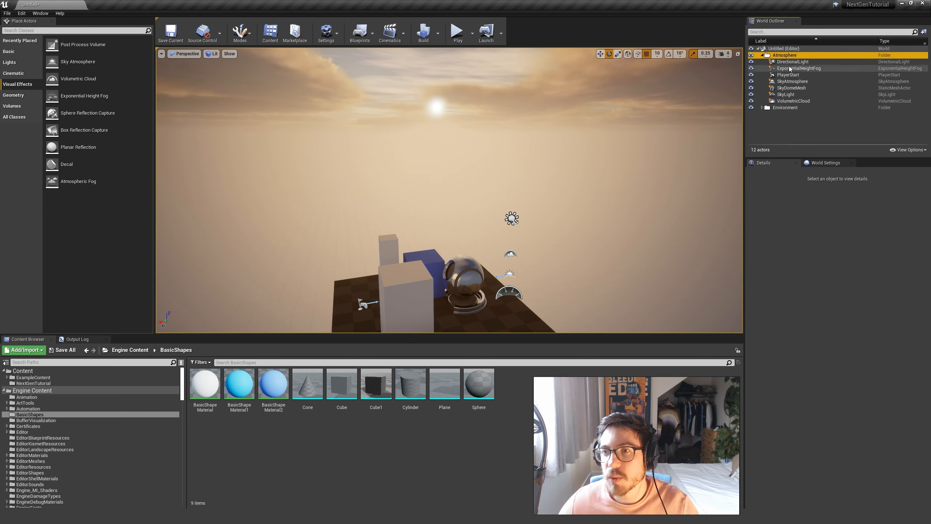
click(806, 134)
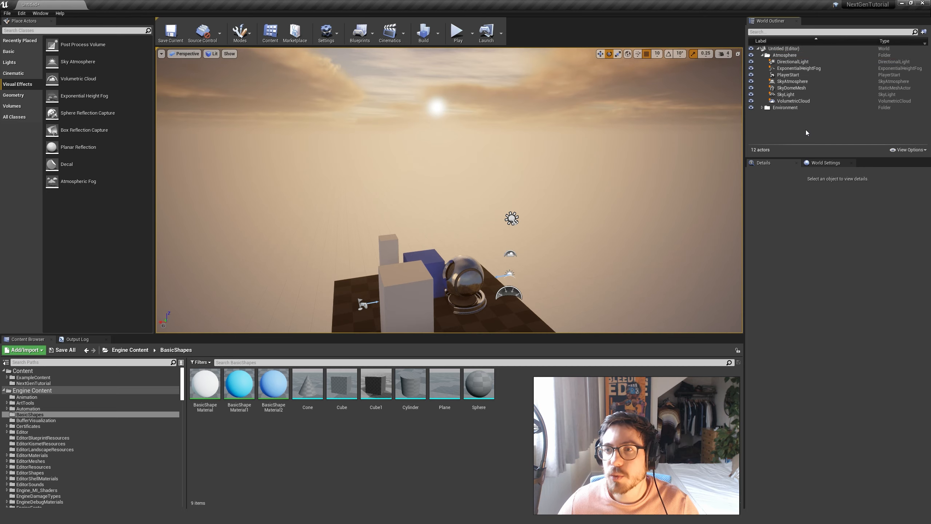
right_drag(415, 111, 428, 133)
key(s)
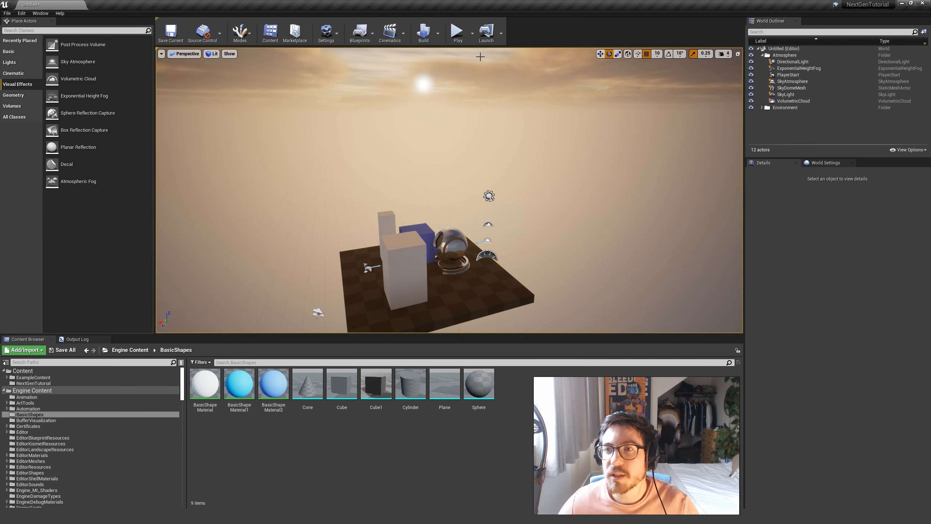
Step: Switch to Landscape mode and turn on Enable Edit Layers for the new landscape
click(244, 38)
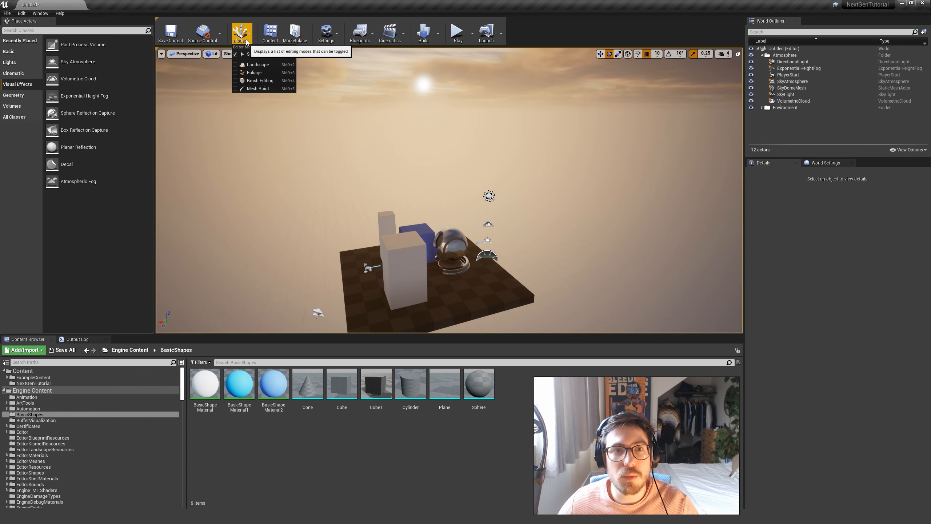
click(253, 65)
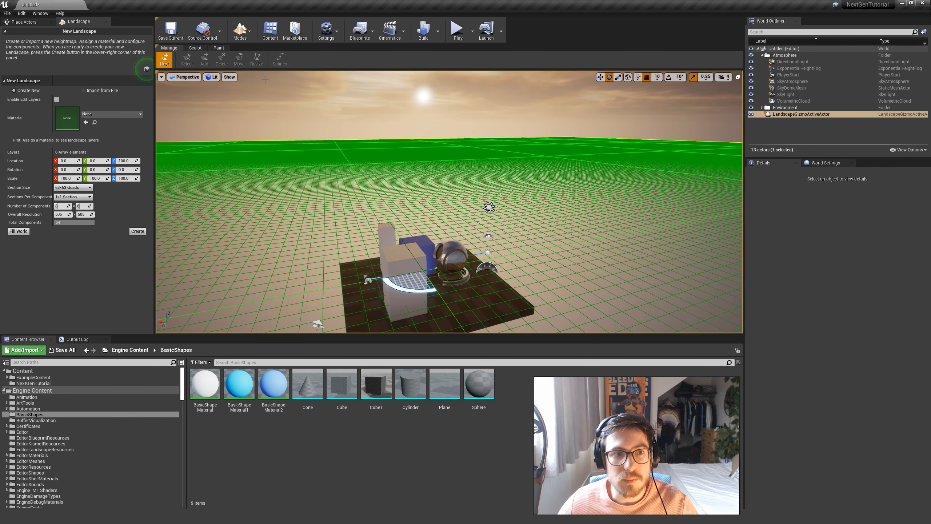
mouse_move(363, 96)
right_down()
mouse_move(361, 108)
mouse_move(354, 98)
right_up()
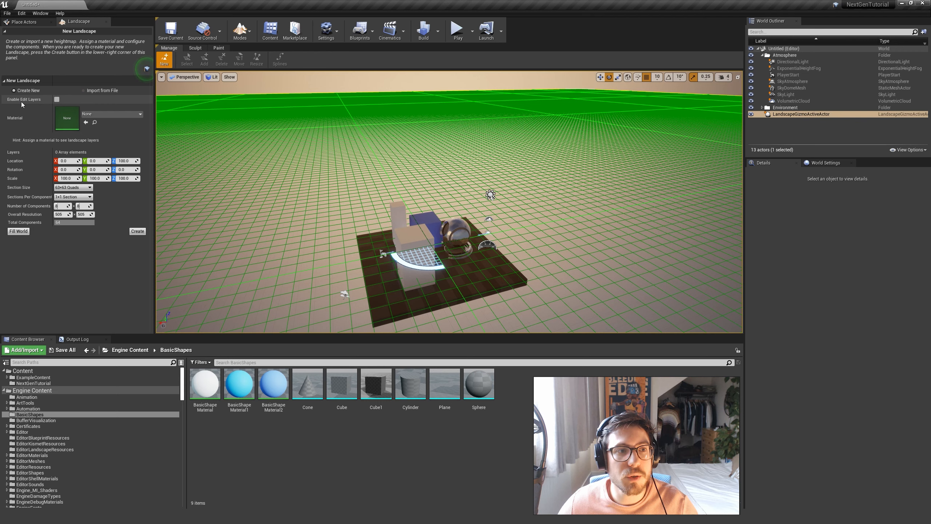
click(57, 99)
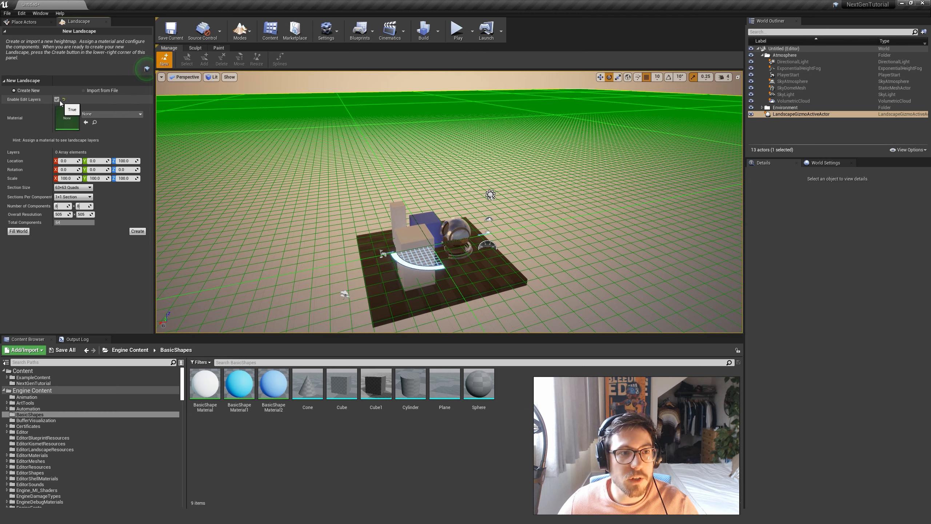
Step: Set the new landscape's Section Size to 31x31 quads
click(80, 188)
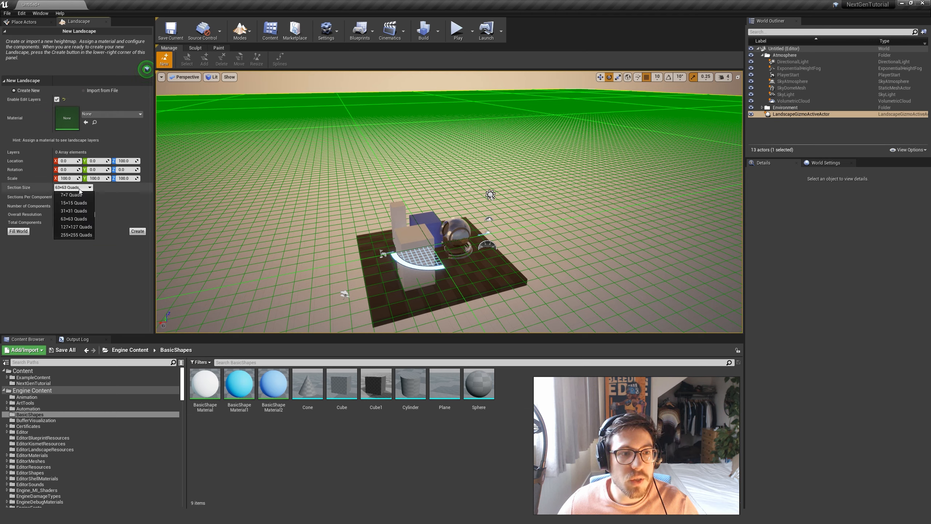
click(76, 211)
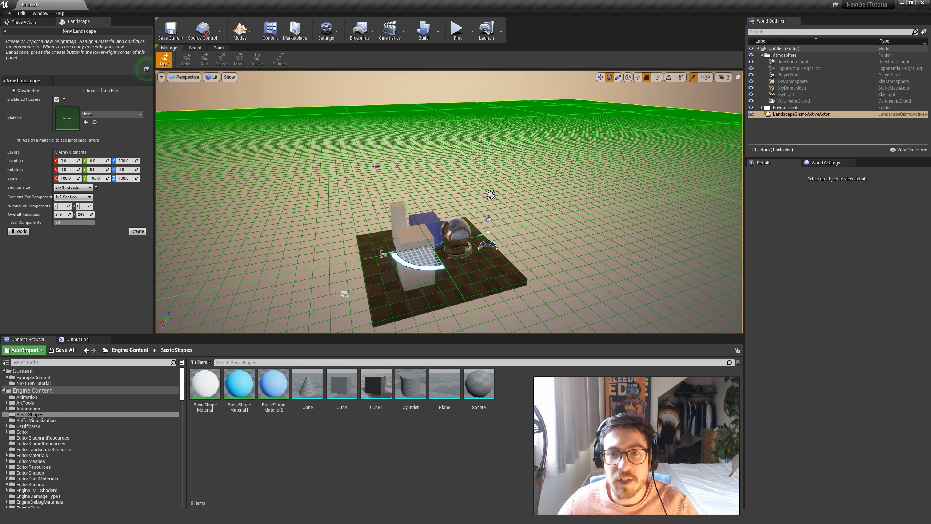
mouse_move(376, 165)
right_down()
mouse_move(425, 169)
mouse_move(371, 167)
right_up()
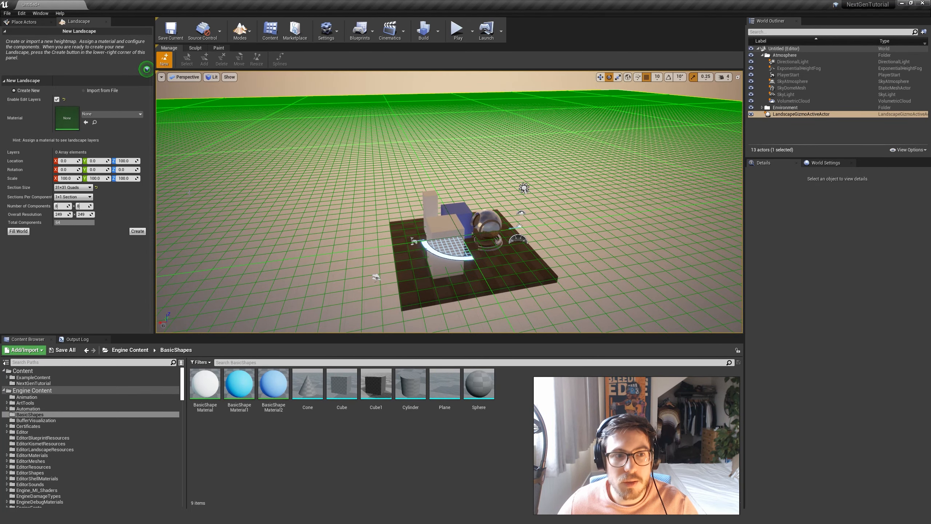
Step: Set the new landscape's Section Size to 15x15 quads and create the landscape
click(74, 187)
click(73, 203)
right_drag(208, 183, 241, 189)
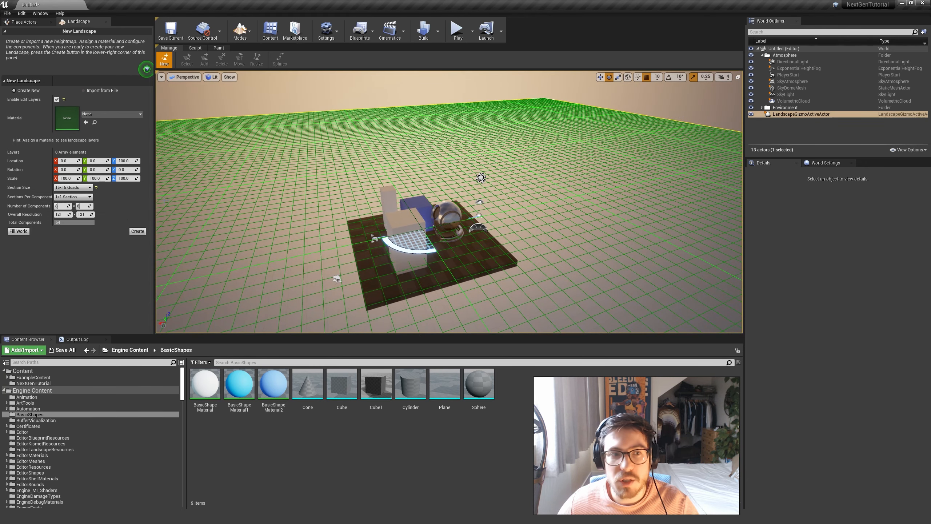
click(136, 231)
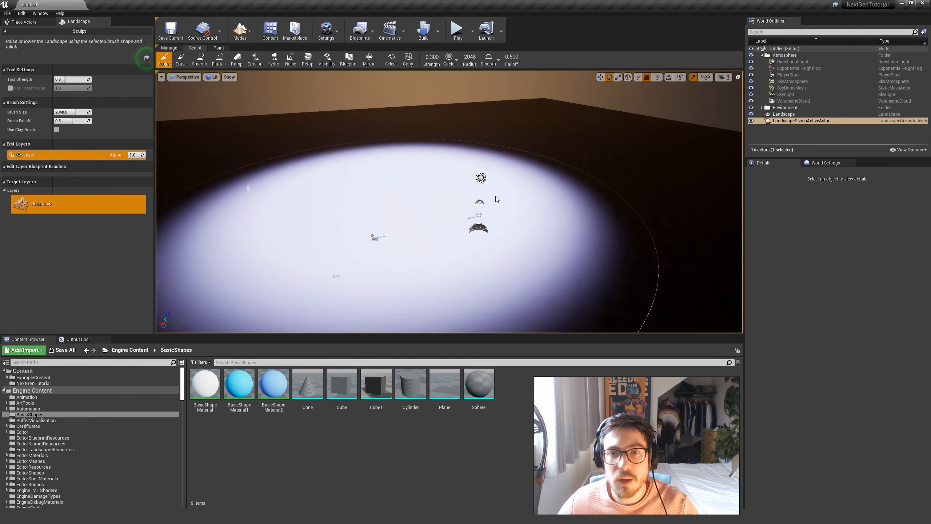
Step: Leave landscape sculpting and return to the Select editing mode
click(240, 39)
click(256, 52)
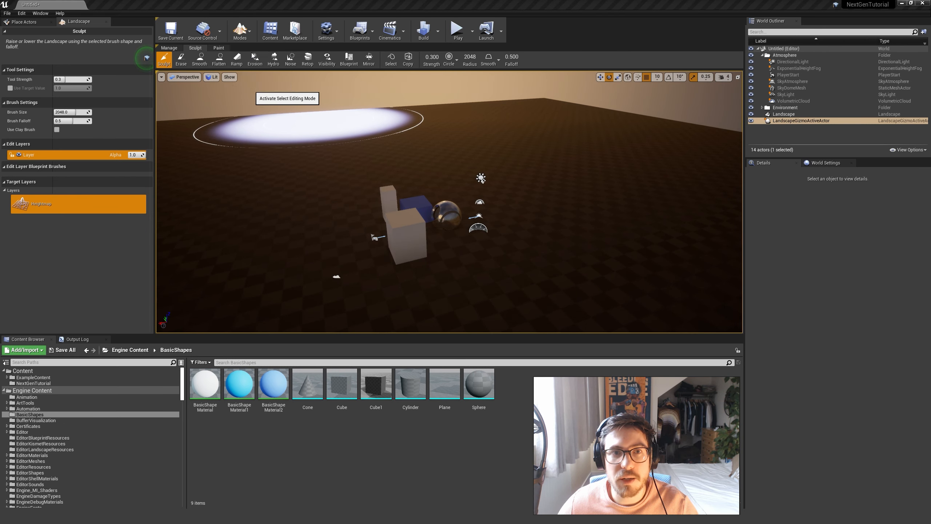
mouse_move(420, 126)
alt+mouse_down()
mouse_move(455, 129)
mouse_move(436, 132)
alt+mouse_up()
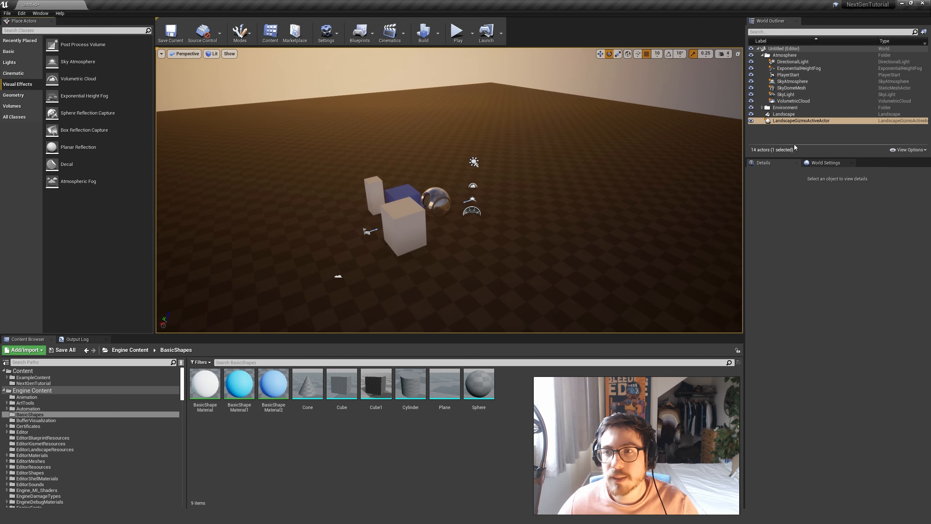
Step: Move the Landscape and LandscapeGizmoActiveActor into a new outliner folder named Landscape, then collapse the folder
click(784, 120)
ctrl+click(783, 114)
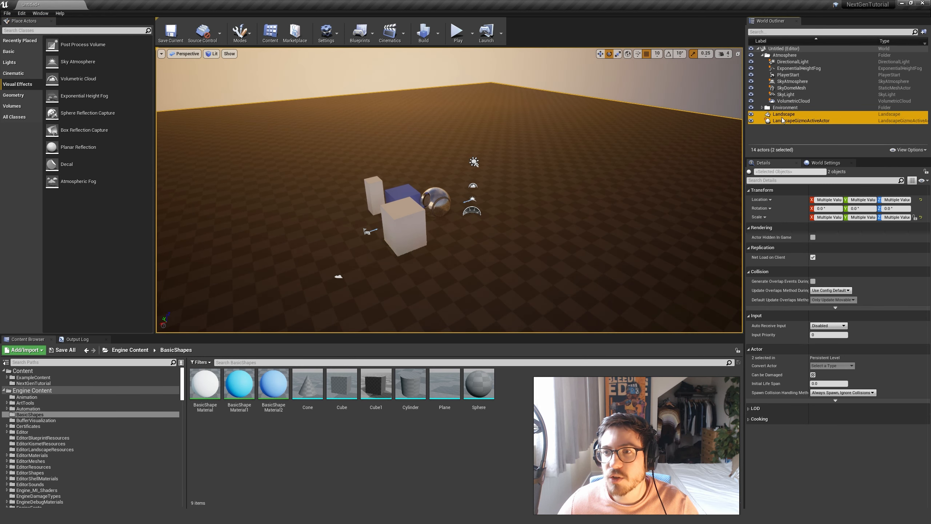
right_click(782, 120)
mouse_move(813, 253)
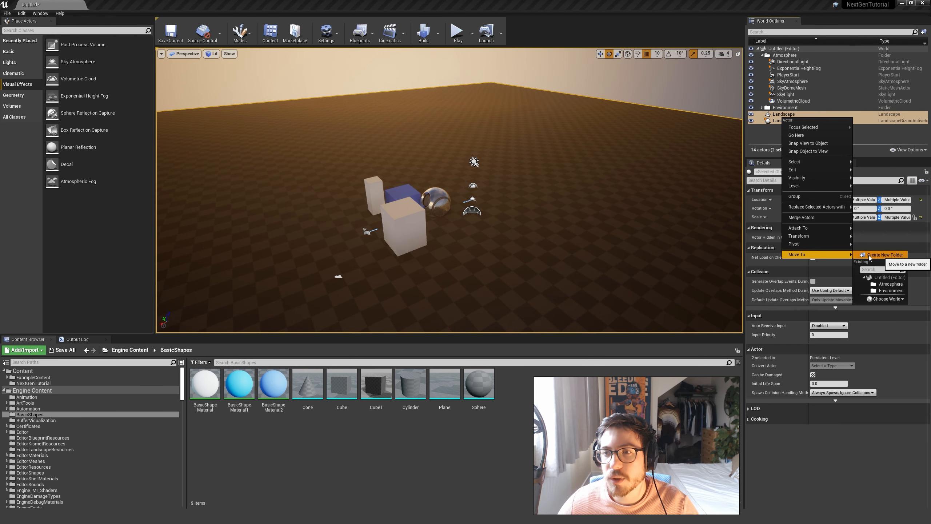
click(868, 255)
text(Terr)
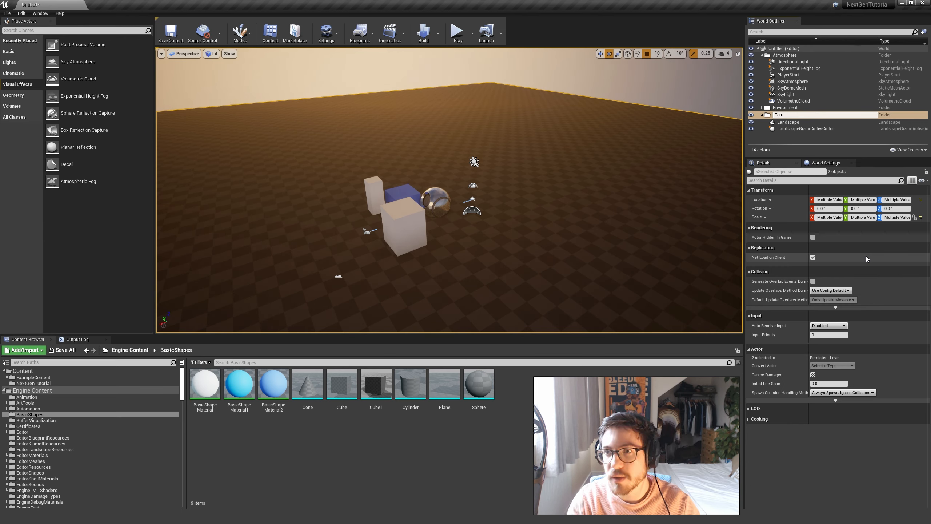
key(BackSpace)
key(BackSpace)
key(BackSpace)
key(BackSpace)
text(Landscape)
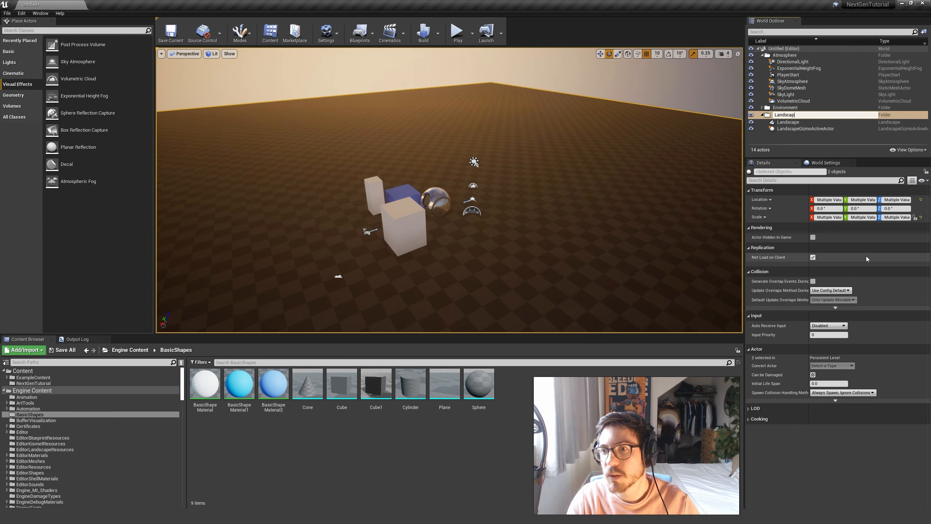
key(Return)
click(762, 114)
click(788, 120)
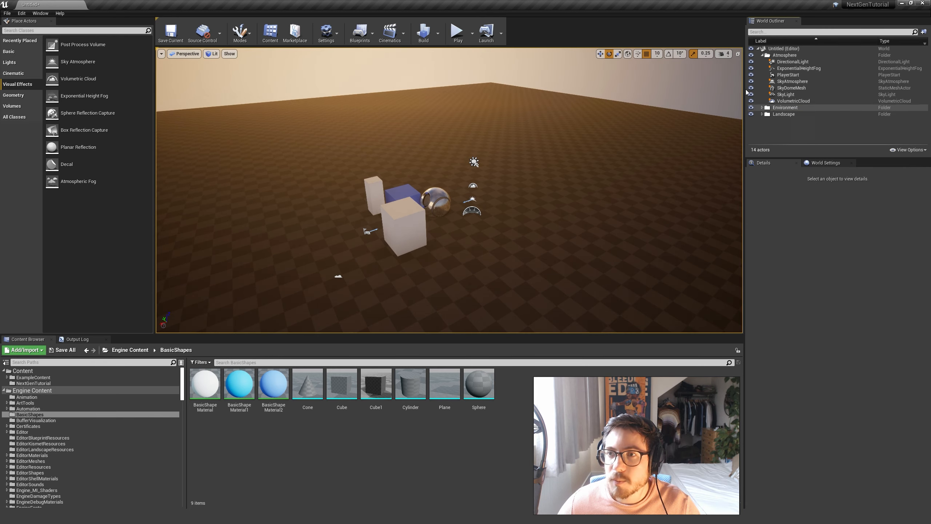
Step: Save the level as Map_NextGenTutorial in the NextGenTutorial content folder
right_drag(569, 165, 568, 165)
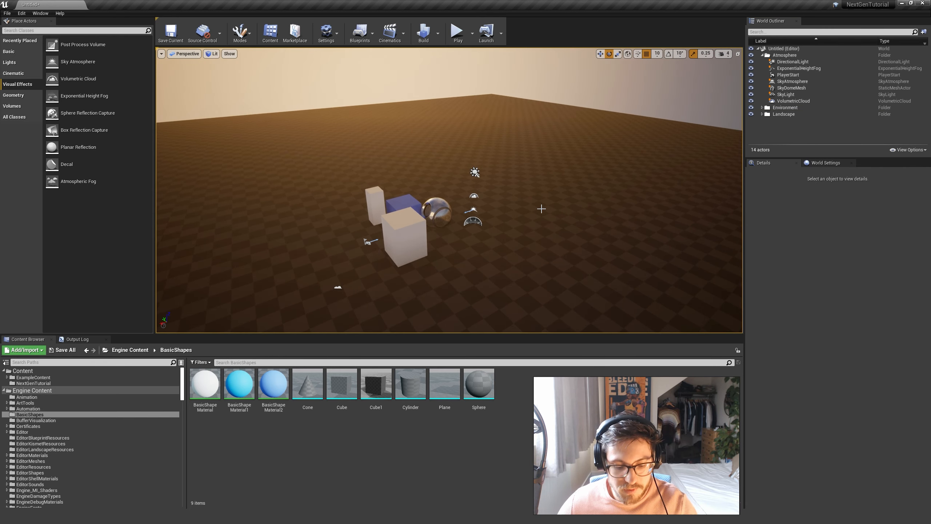
key(ctrl+s)
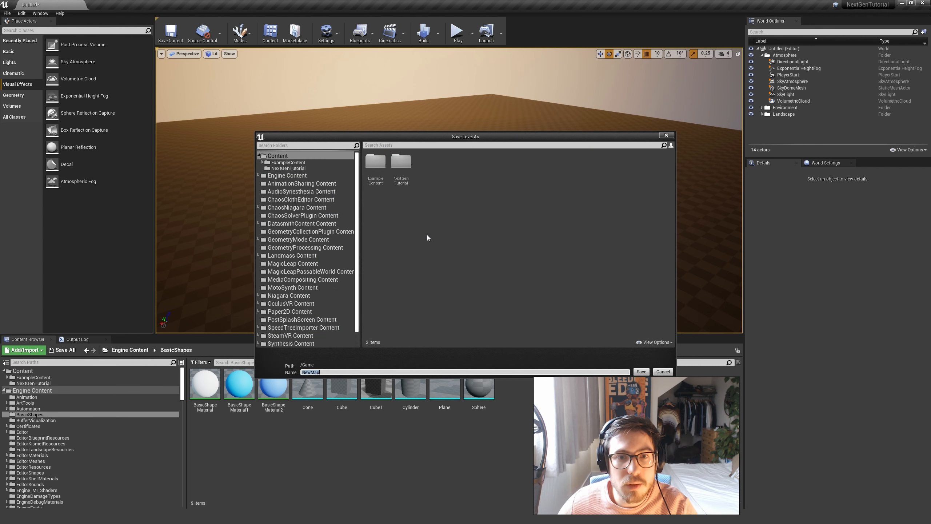
click(284, 168)
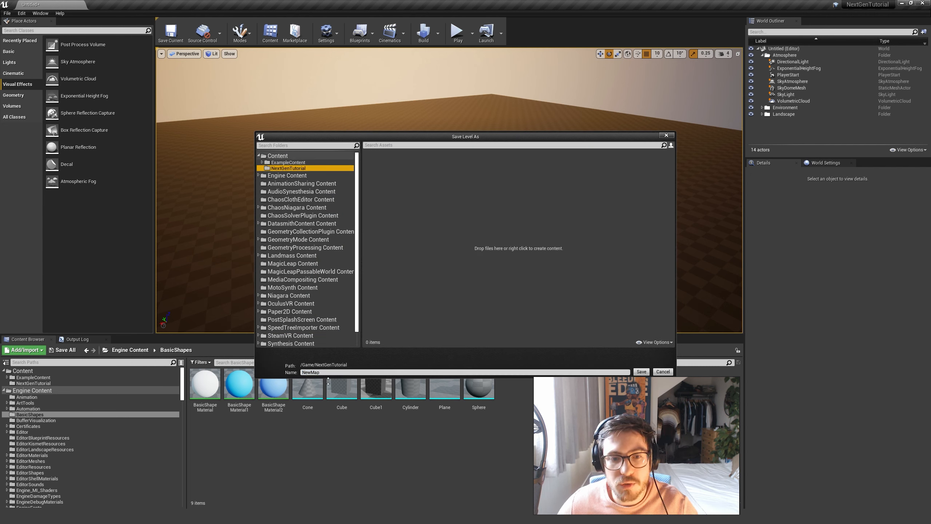
click(329, 373)
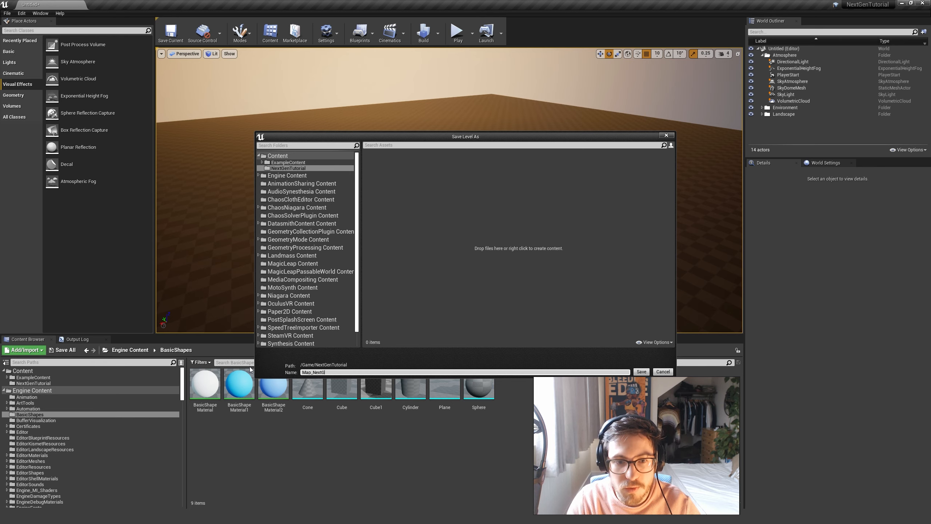
key(Return)
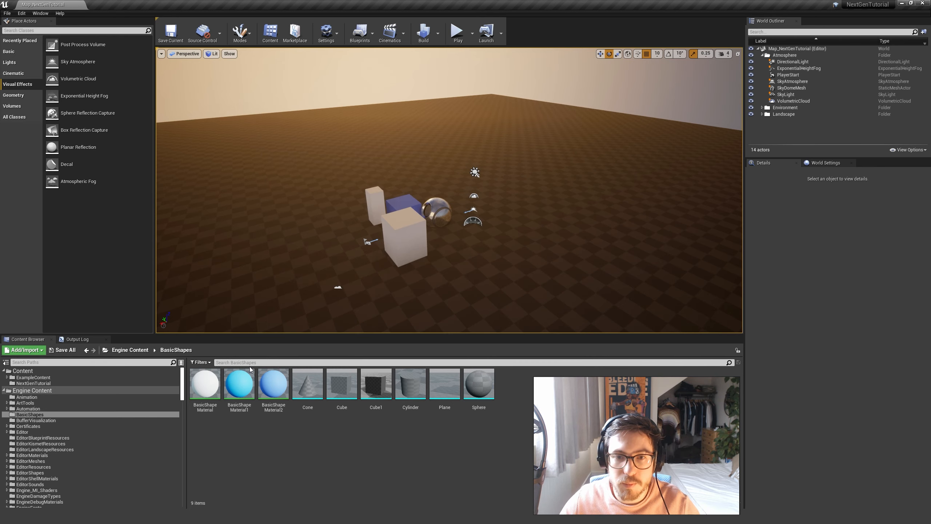
Step: Set the landscape's Z location to 0, collapse its folder and save the level
click(556, 256)
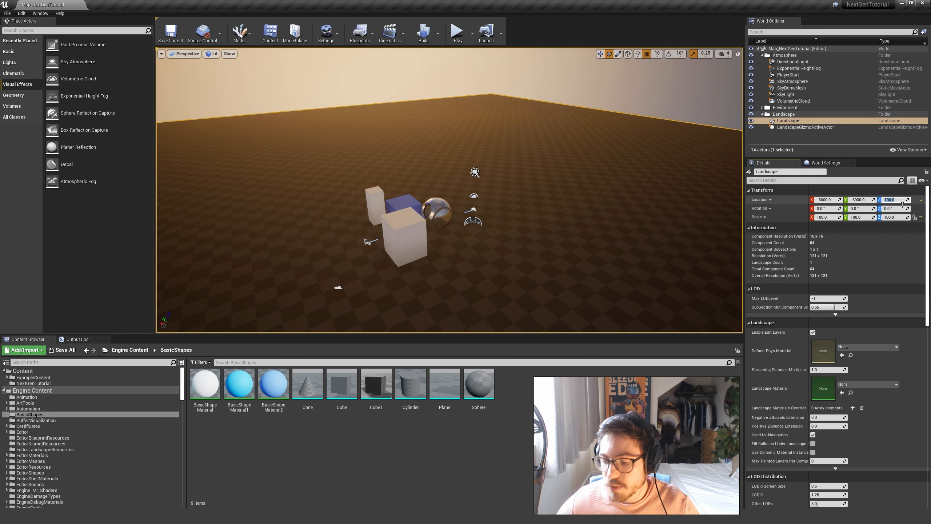
key(Return)
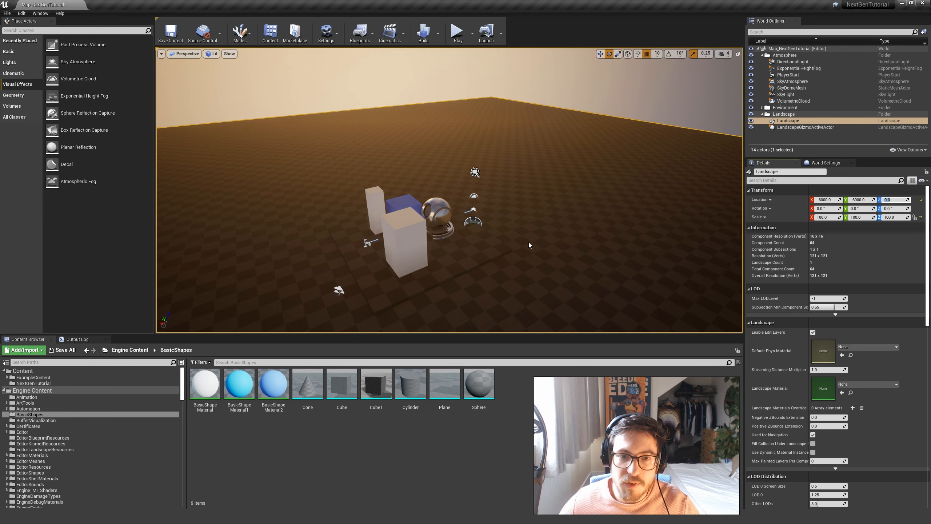
right_drag(529, 245, 528, 275)
key(w)
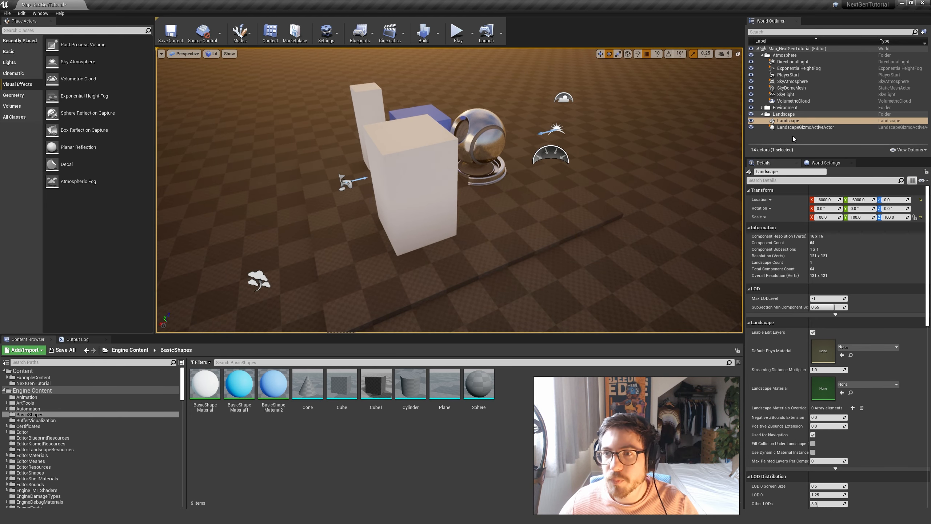
click(786, 132)
click(762, 115)
right_drag(595, 215, 596, 200)
key(ctrl+s)
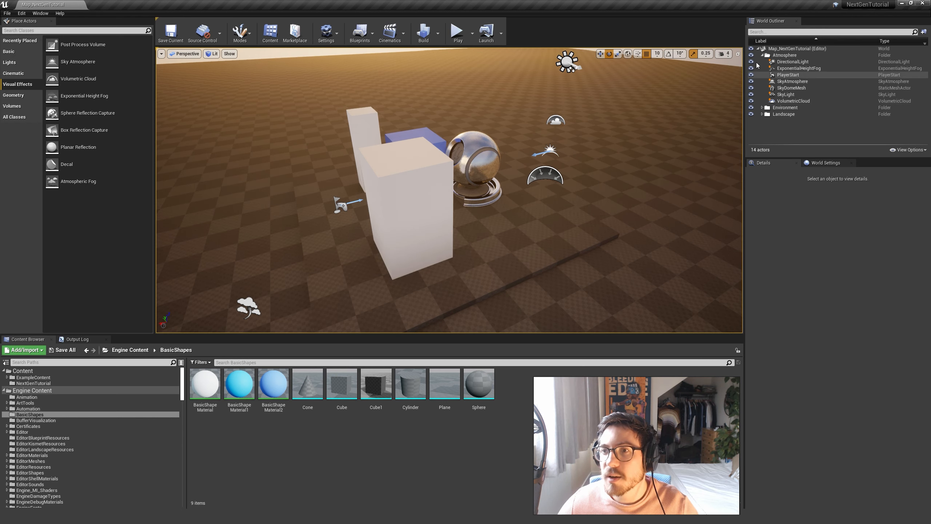
Step: Place a Post Process Volume in the level and reset its location to the world origin
key(s)
right_drag(640, 208, 640, 189)
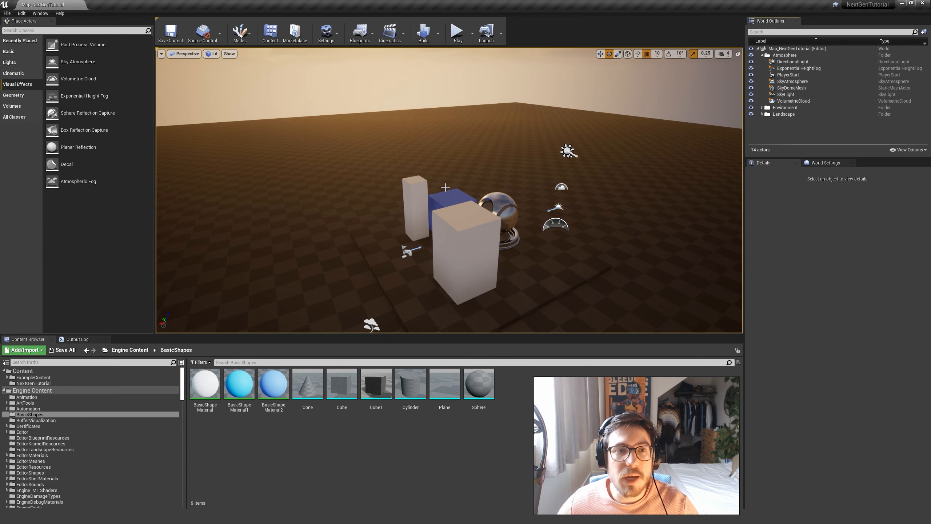
right_drag(497, 143, 520, 141)
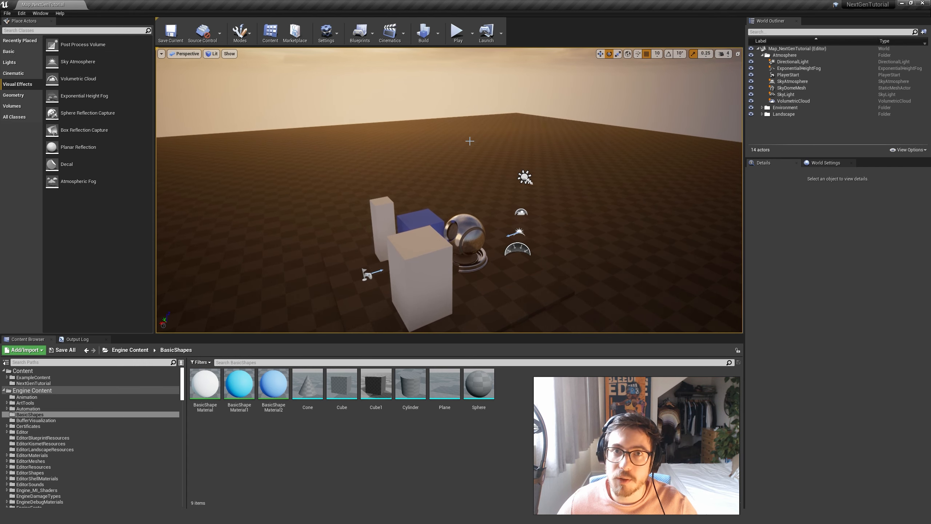
drag(280, 126, 464, 253)
right_drag(695, 185, 701, 206)
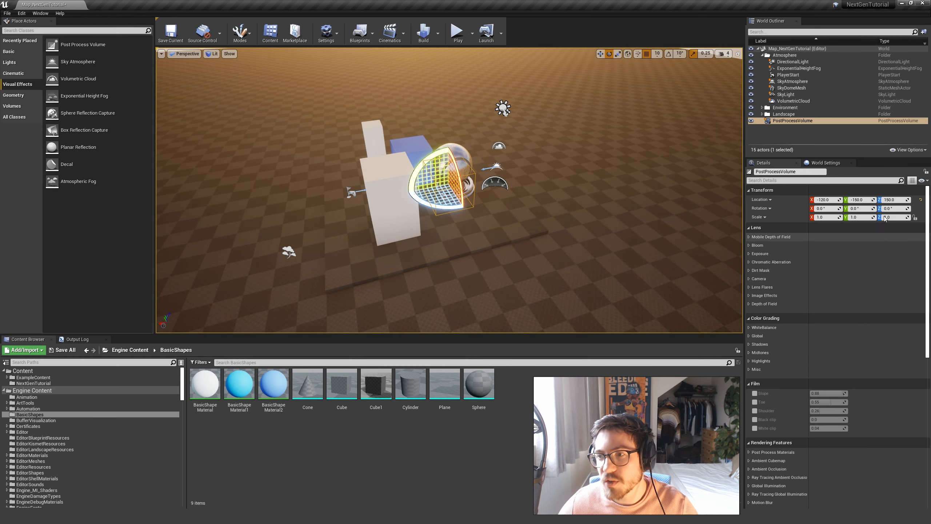
click(920, 199)
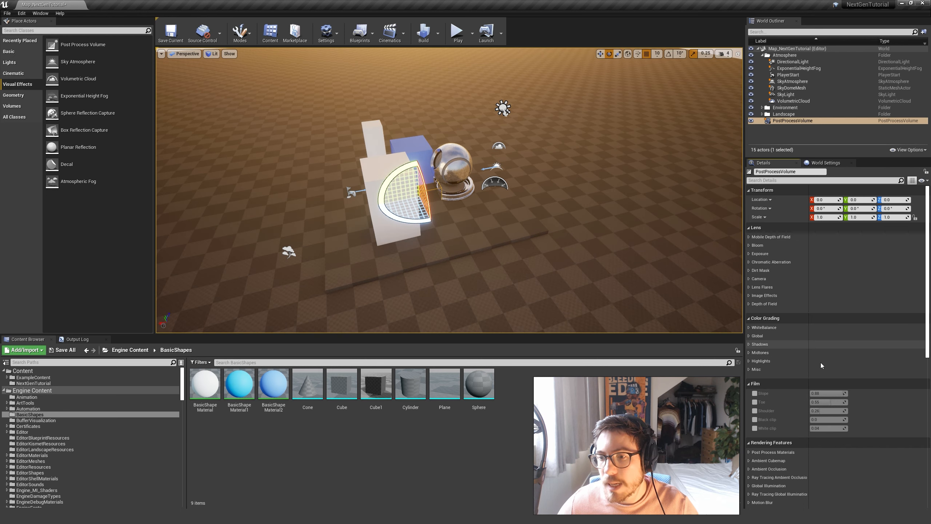
Step: Turn on Infinite Extent (Unbound) for the PostProcessVolume and switch to the move gizmo
scroll(825, 352, down, 10)
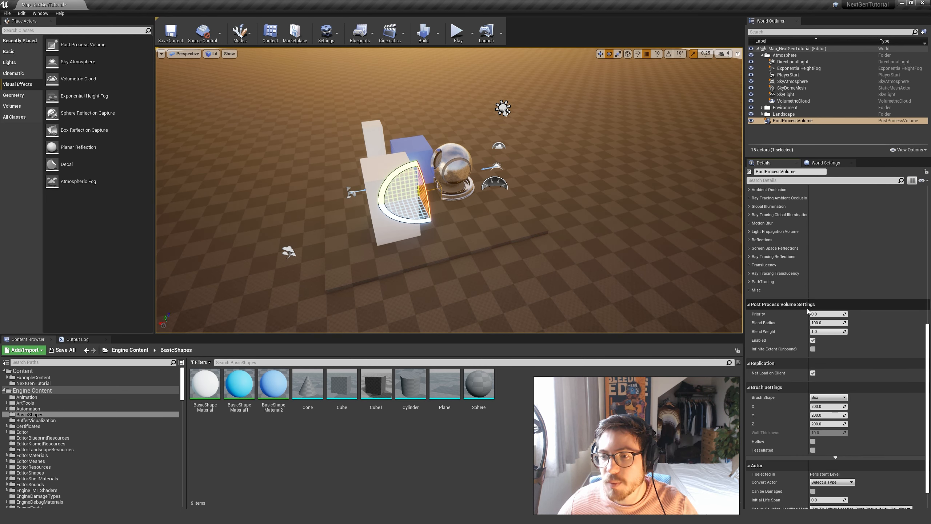
click(812, 349)
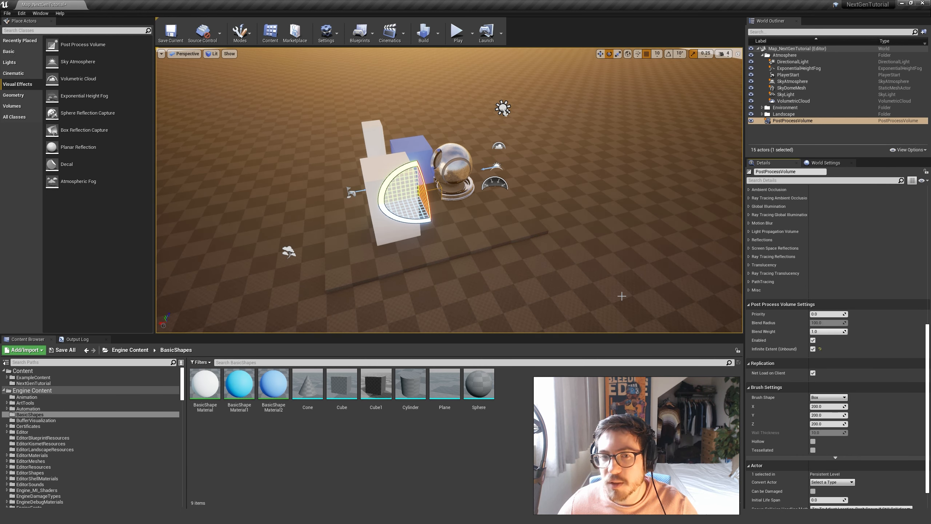
right_drag(549, 215, 524, 209)
key(w)
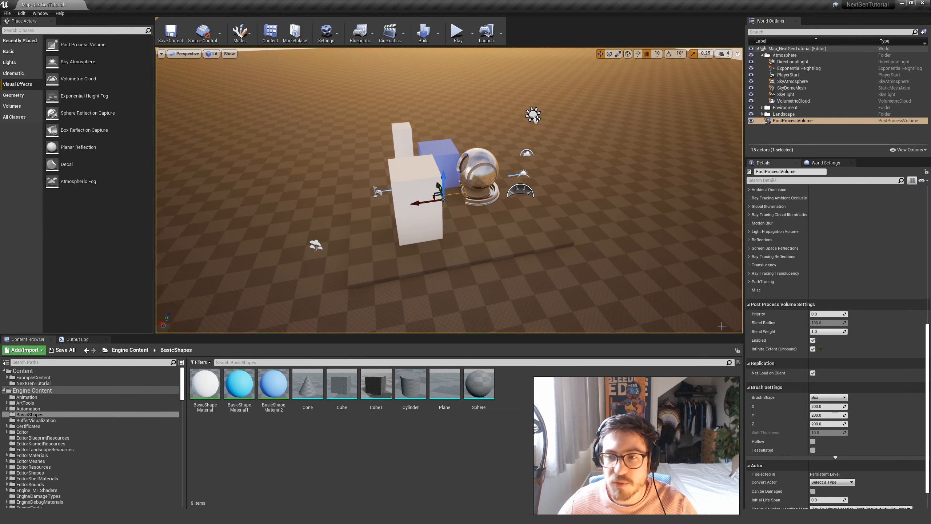
Step: Override the PostProcessVolume's exposure Min Brightness and Max Brightness and set both to 1
scroll(807, 351, up, 6)
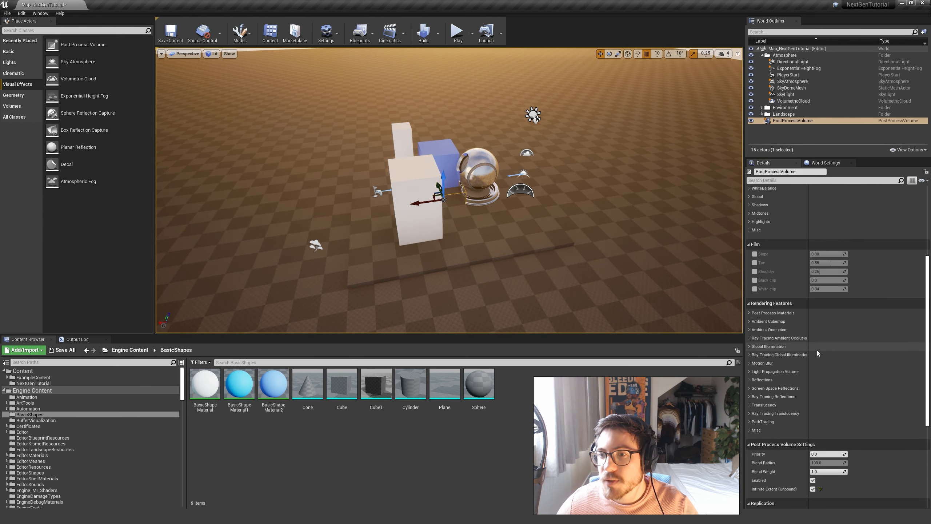
scroll(817, 350, up, 5)
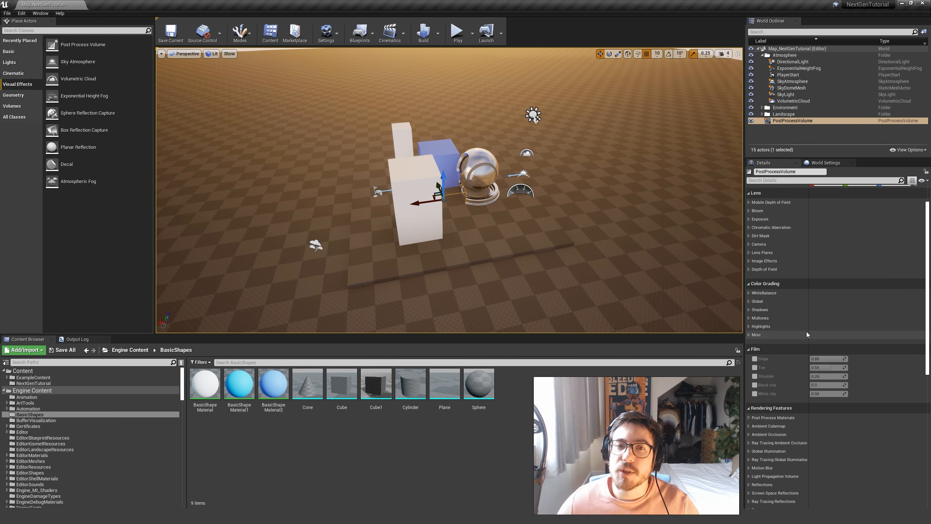
scroll(805, 332, up, 2)
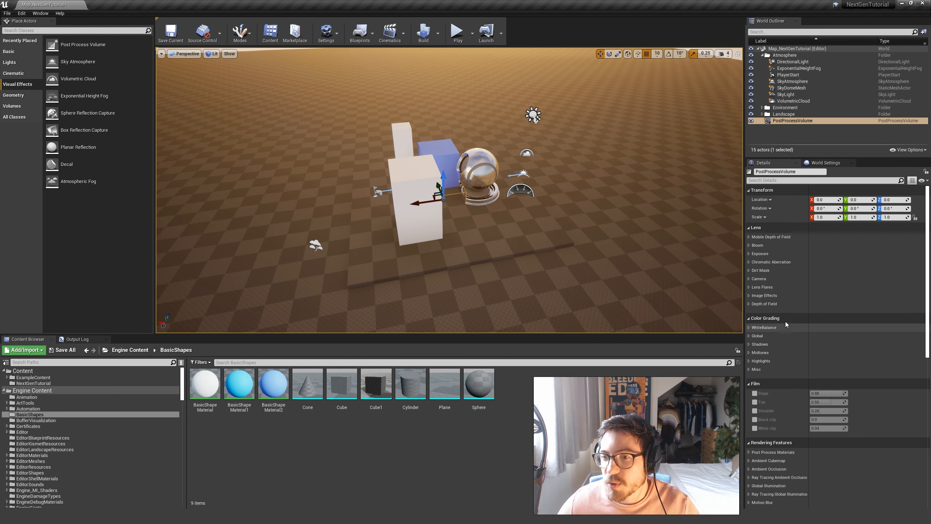
click(749, 254)
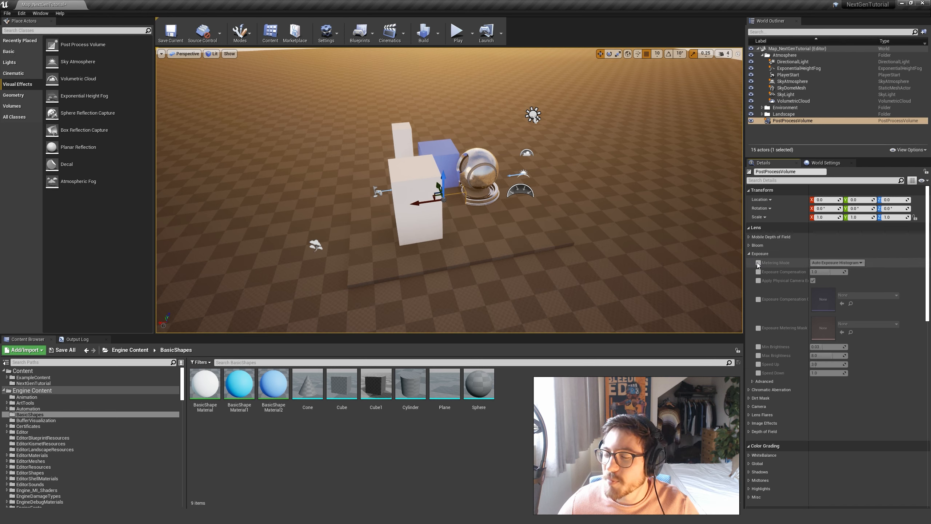
click(757, 346)
click(758, 356)
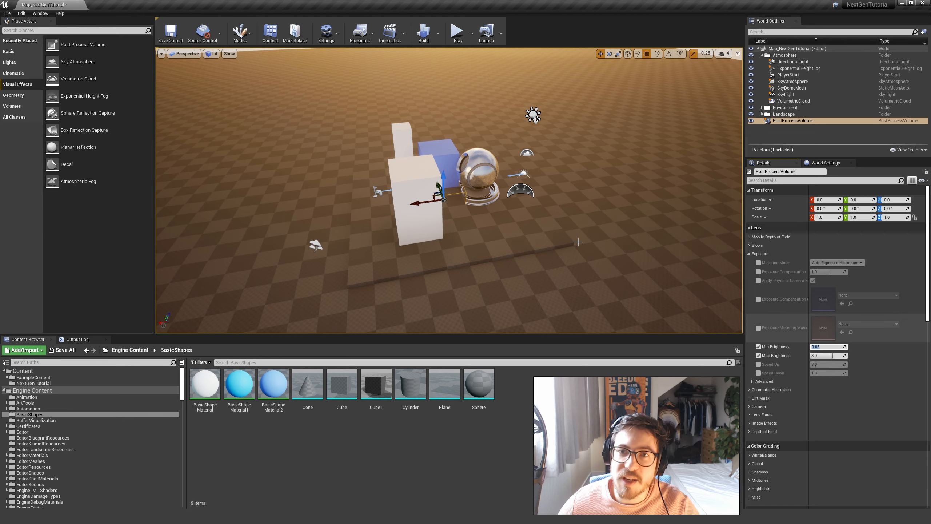
mouse_move(598, 246)
right_down()
mouse_move(596, 197)
mouse_move(599, 235)
right_up()
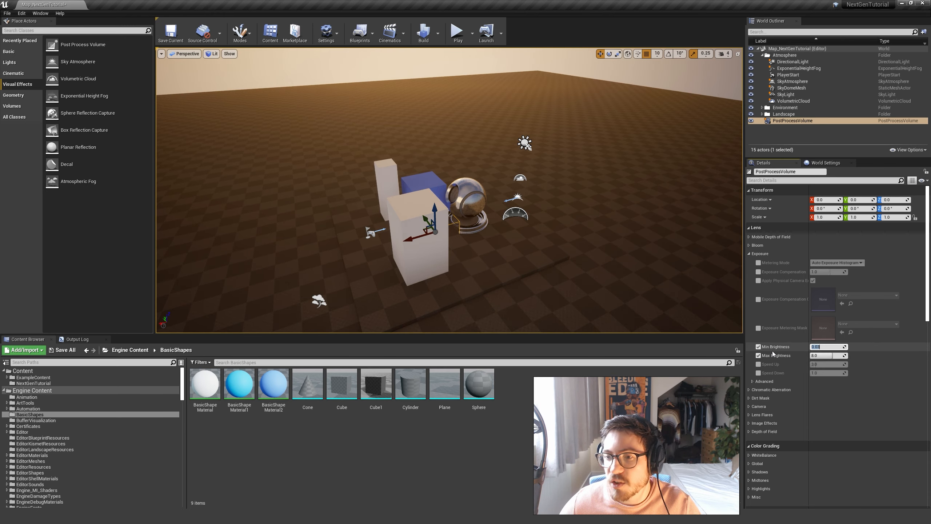
text(1)
click(827, 356)
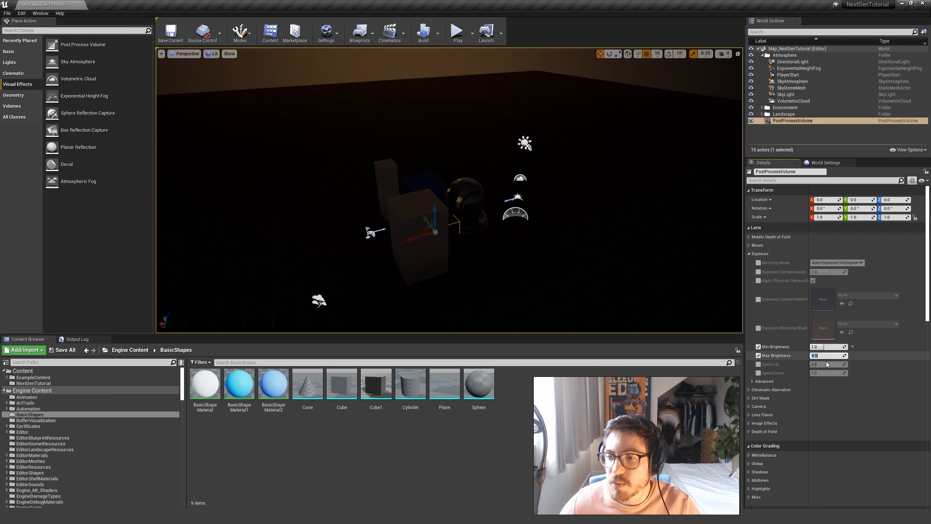
text(1)
key(Return)
Step: Override the PostProcessVolume's Exposure Compensation and set it to 0
click(758, 272)
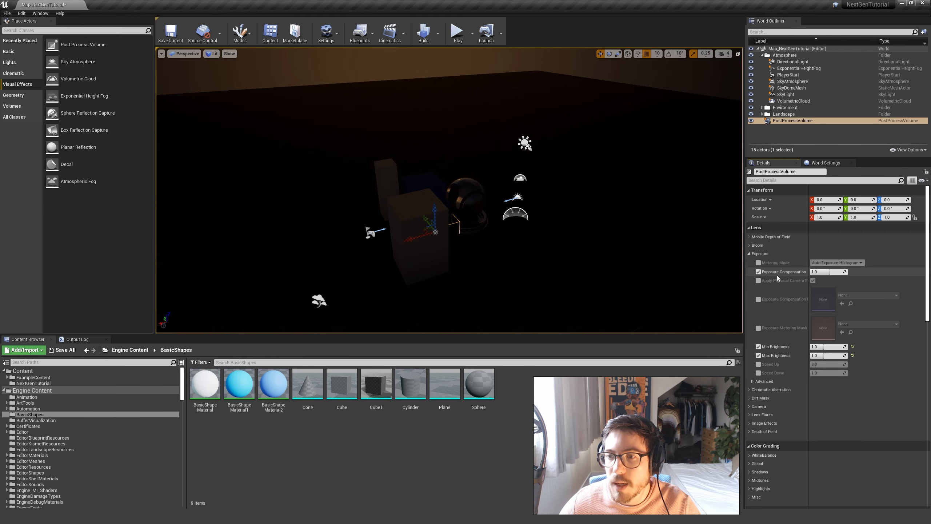
click(829, 272)
text(0)
key(Return)
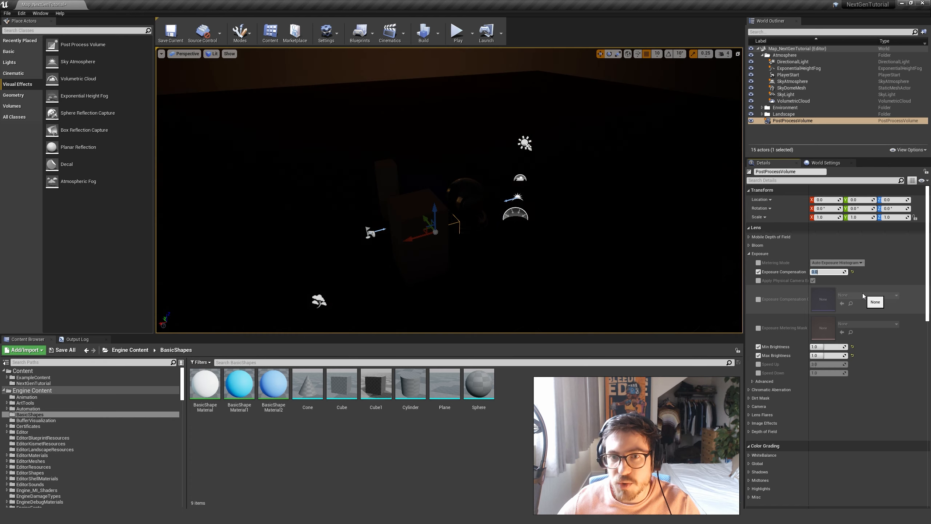
right_drag(609, 227, 585, 200)
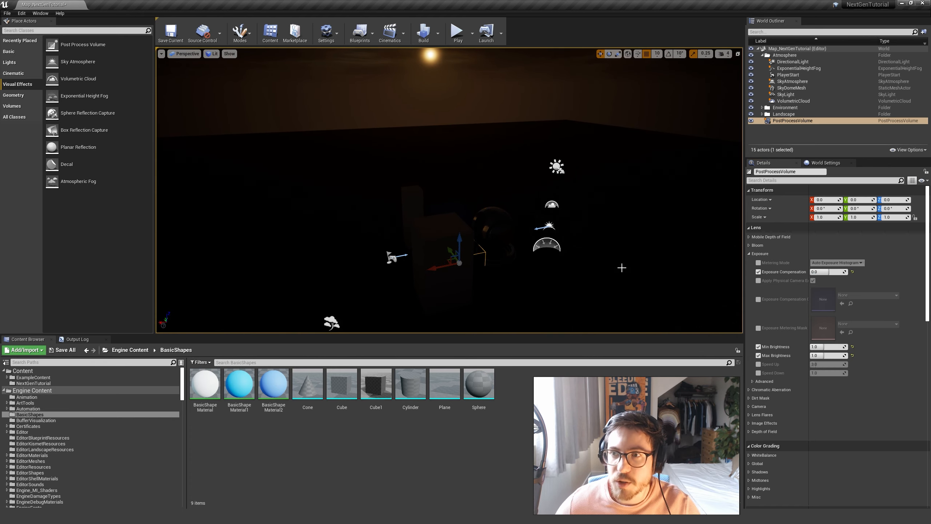
Step: Move the PostProcessVolume into the Atmosphere folder
key(d)
right_drag(621, 267, 595, 261)
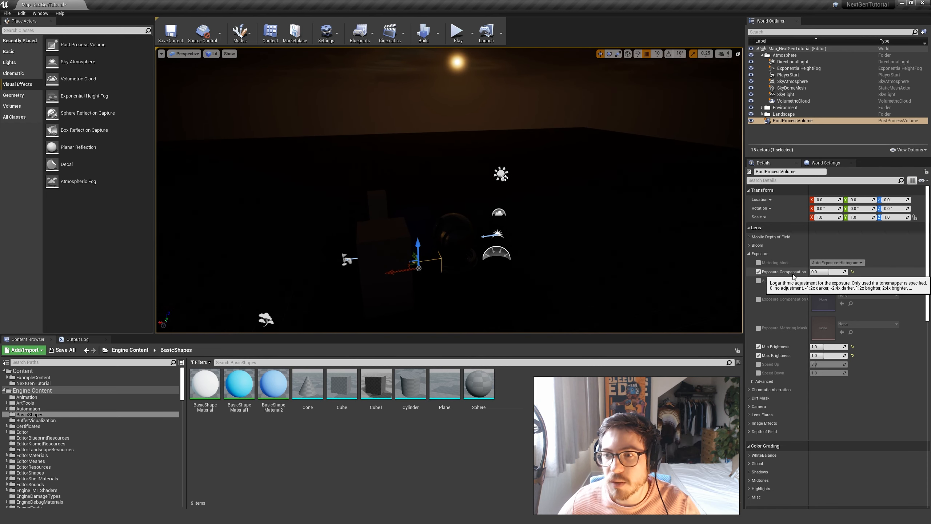
mouse_move(616, 218)
right_down()
mouse_move(601, 204)
mouse_move(616, 218)
mouse_move(612, 231)
right_up()
drag(788, 121, 785, 59)
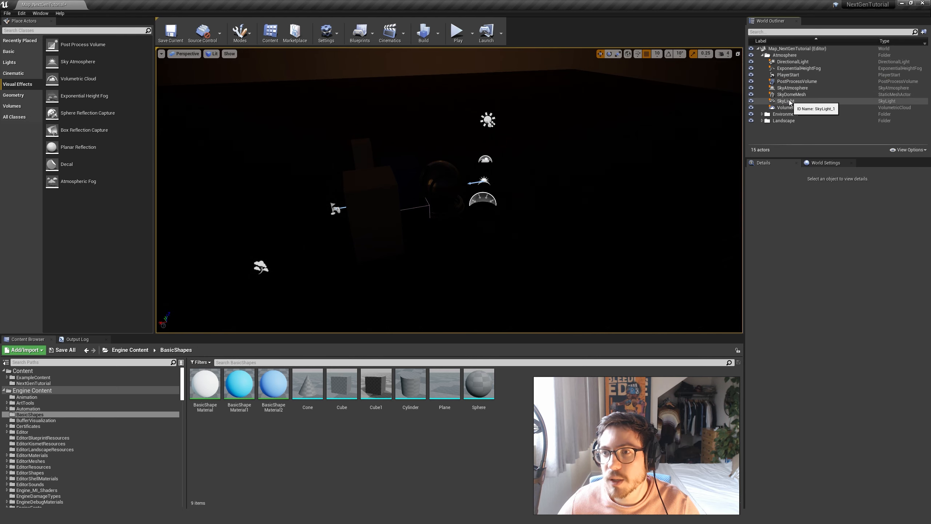
Step: Select the DirectionalLight and switch to the browser to examine the daylight illuminance table in Wikipedia's Daylight article
click(791, 61)
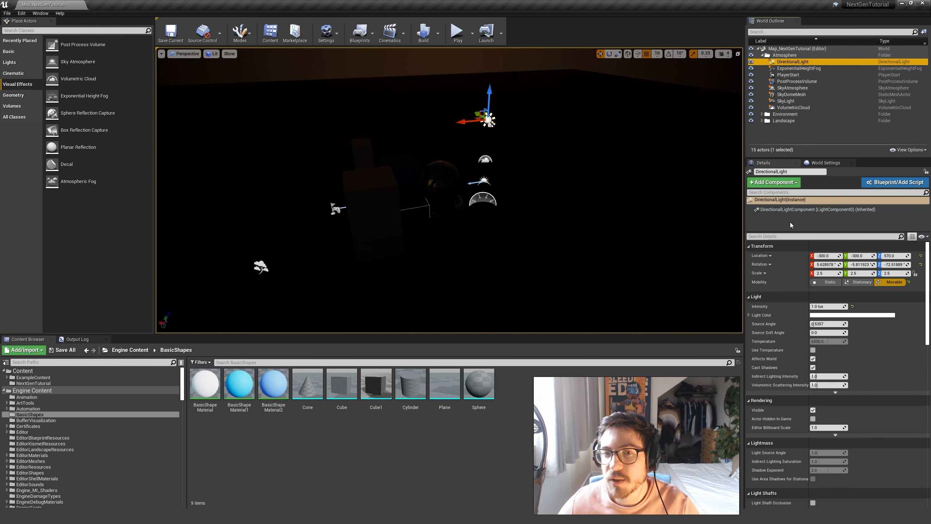
right_drag(635, 242, 643, 232)
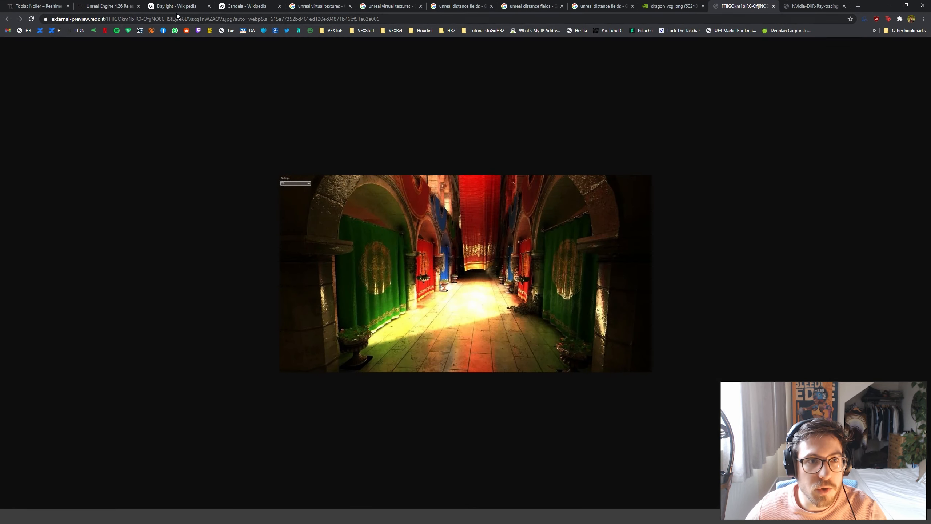
click(170, 6)
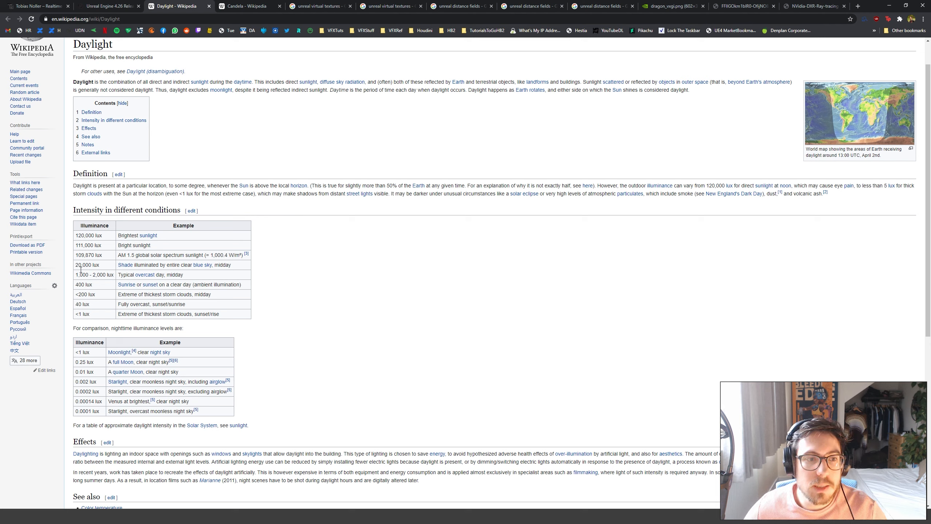
drag(76, 275, 76, 275)
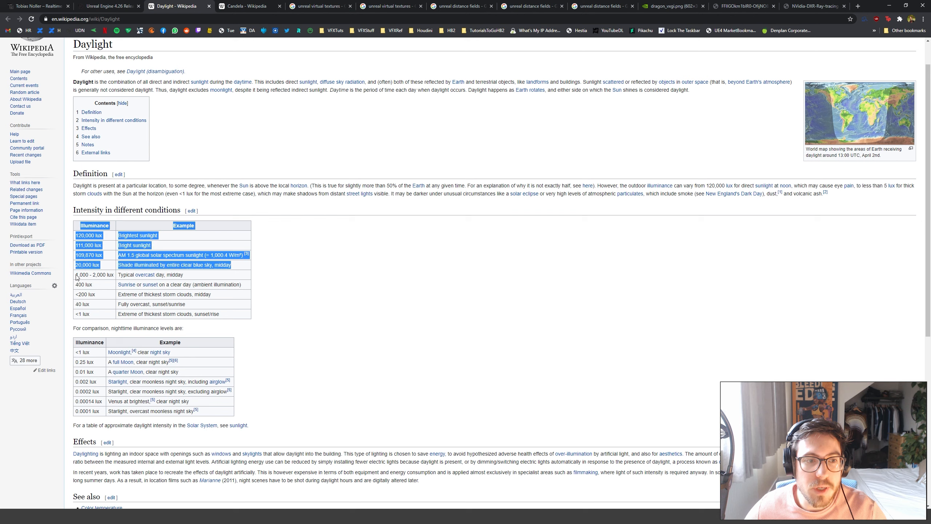
click(105, 281)
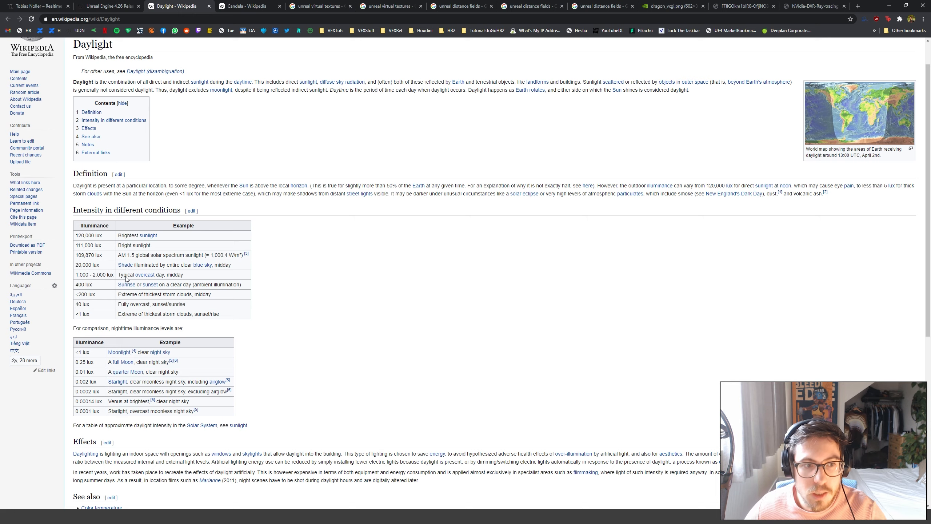
click(890, 8)
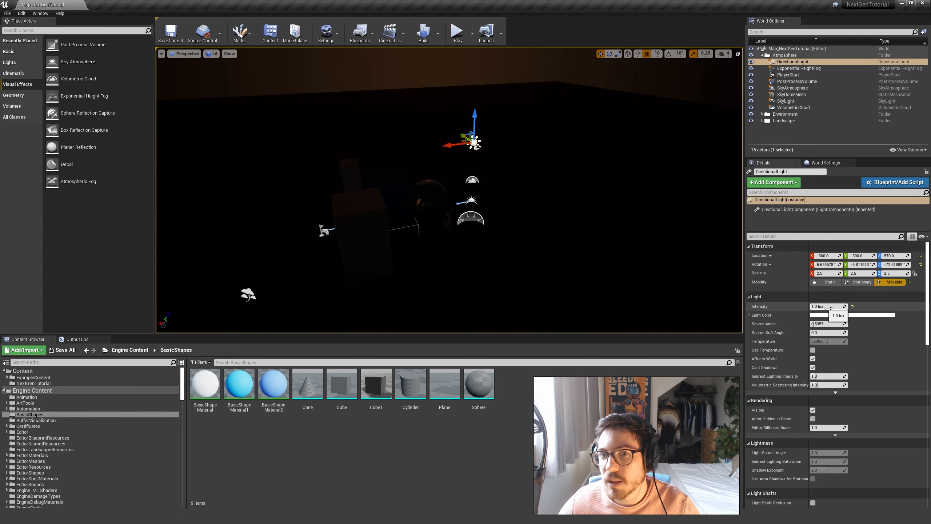
Step: Set the DirectionalLight's intensity to 10 lux and rotate it to about -15.7° in Y to raise the sun
right_drag(586, 222, 591, 203)
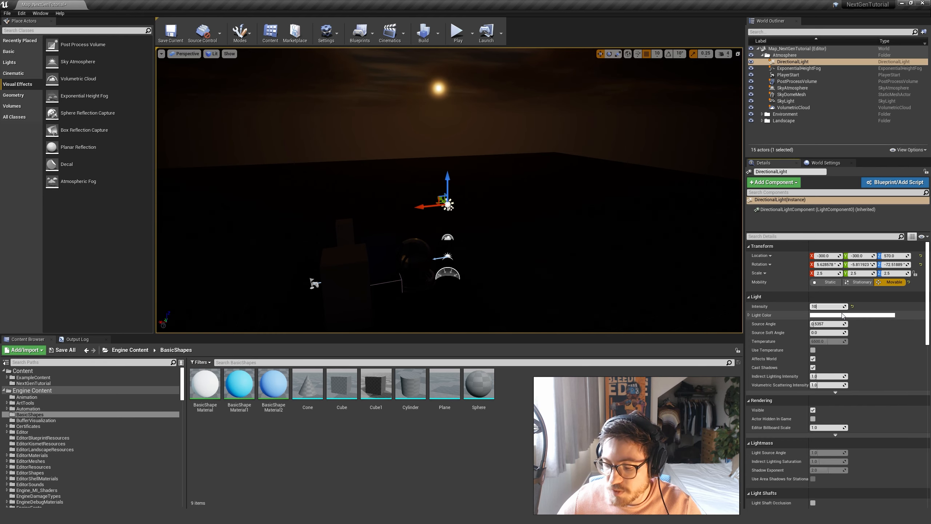
key(Return)
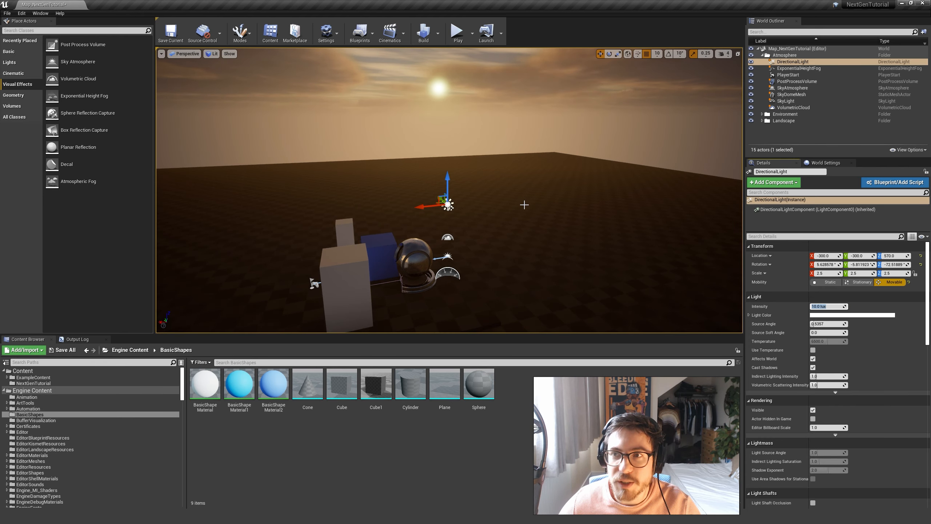
right_drag(524, 205, 483, 201)
key(e)
drag(467, 197, 458, 221)
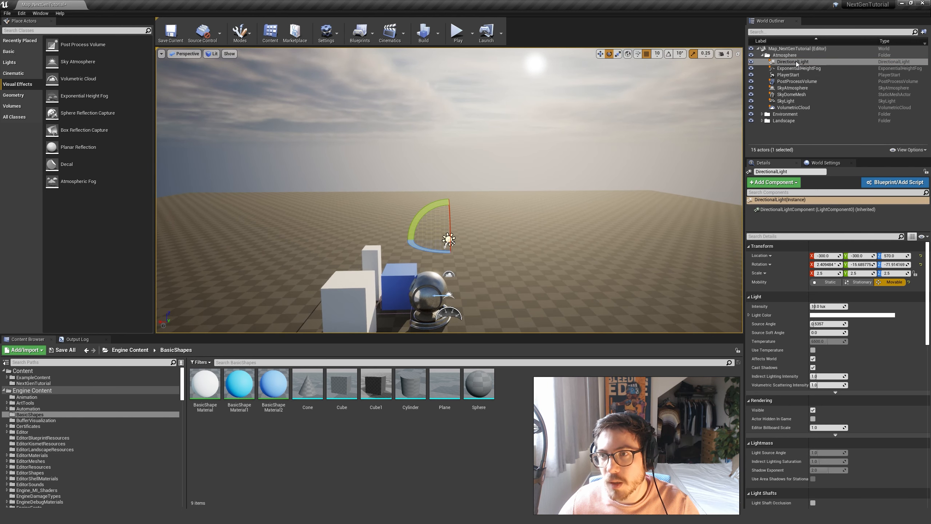
key(Escape)
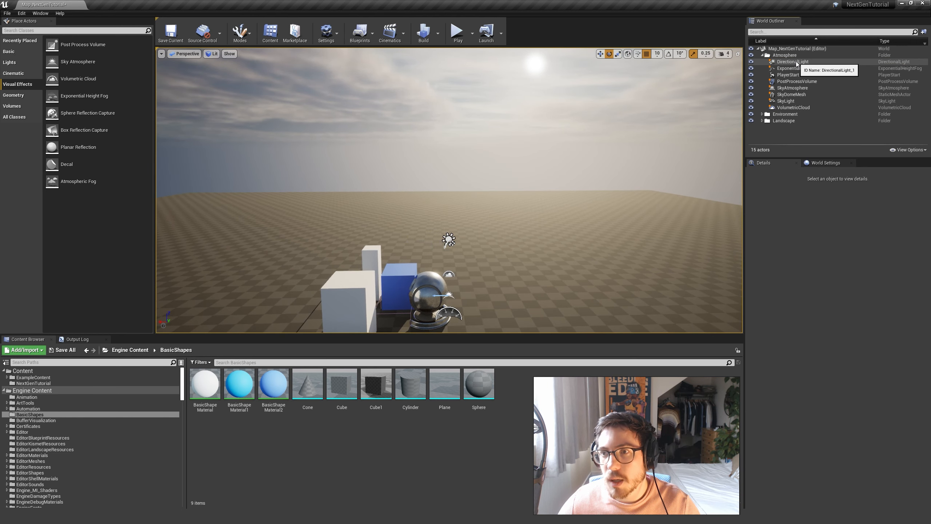
click(763, 55)
click(762, 55)
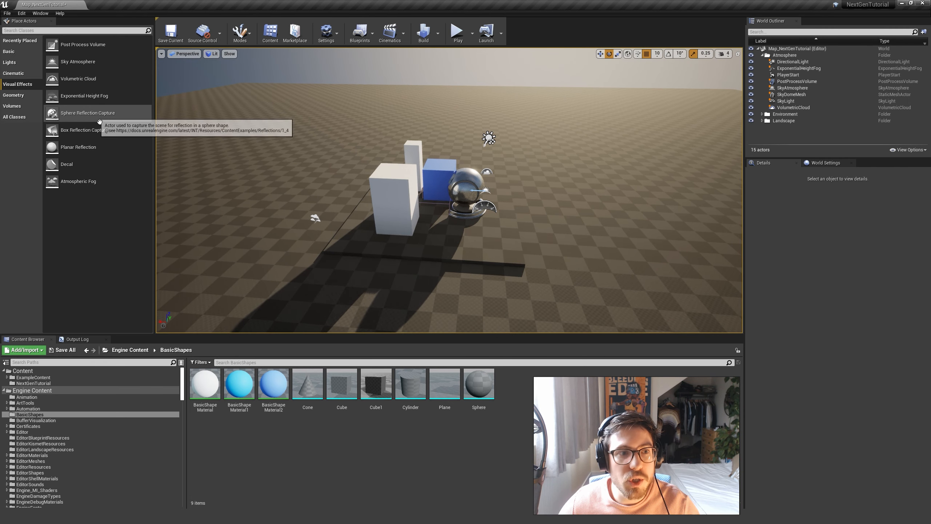
Step: Place a Point Light among the test cubes and raise it to a Z location of 250
click(26, 63)
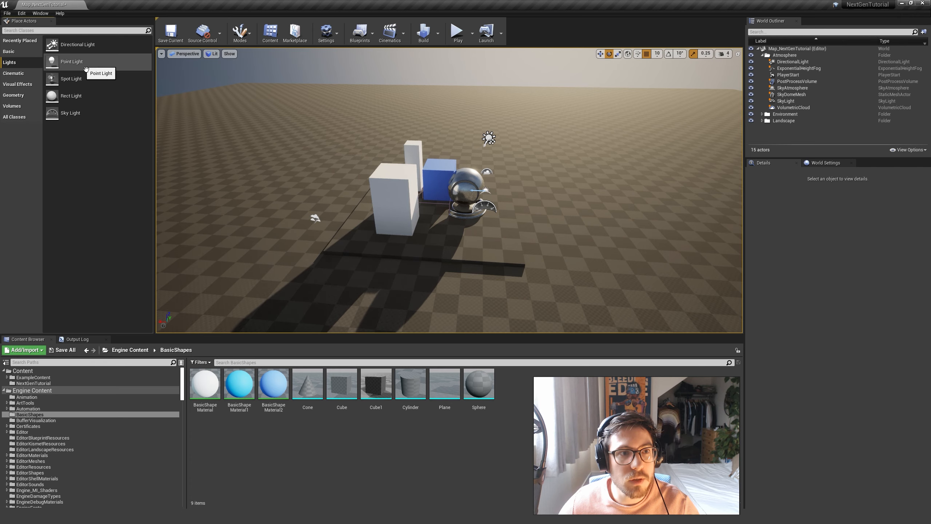
drag(74, 62, 426, 209)
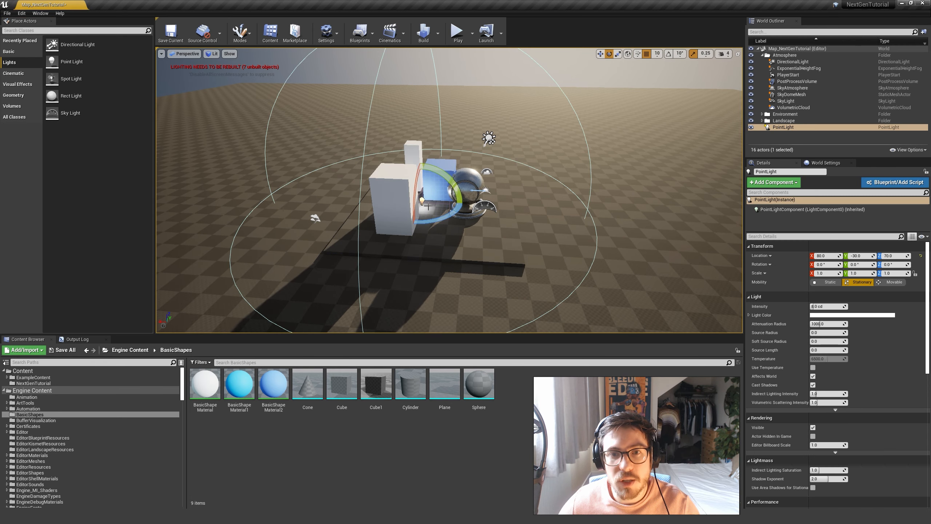
key(w)
drag(420, 174, 412, 146)
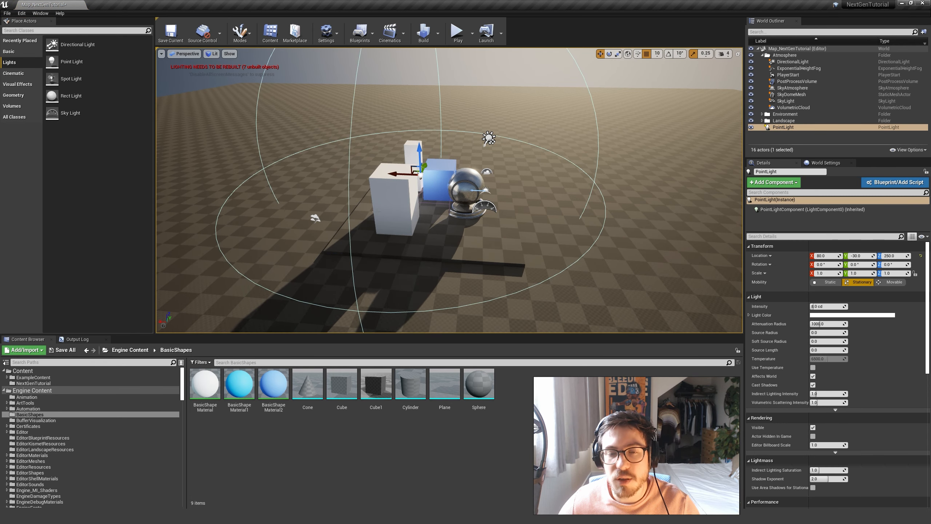
Step: Move the PointLight horizontally to about X 280, Y 20, into the open space in front of the blue cube
key(w)
right_drag(411, 146, 473, 165)
key(a)
key(s)
key(w)
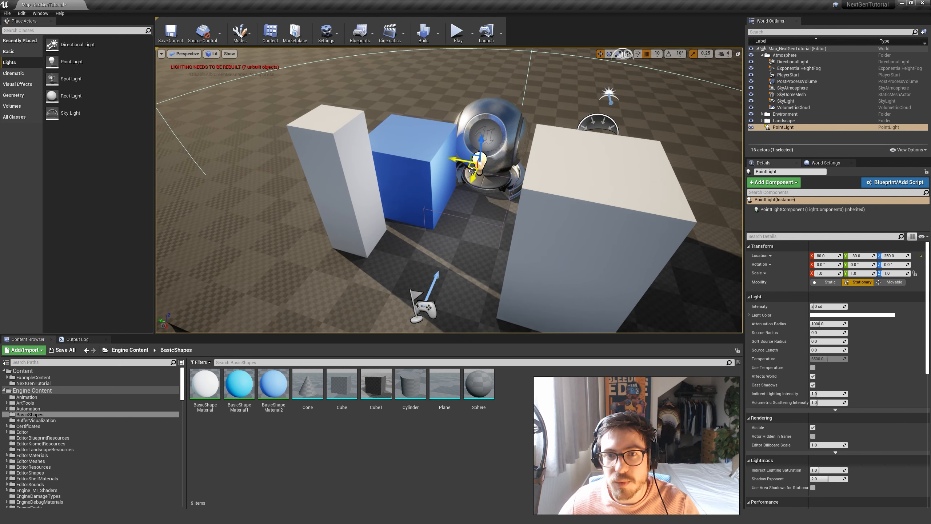
drag(472, 171, 409, 233)
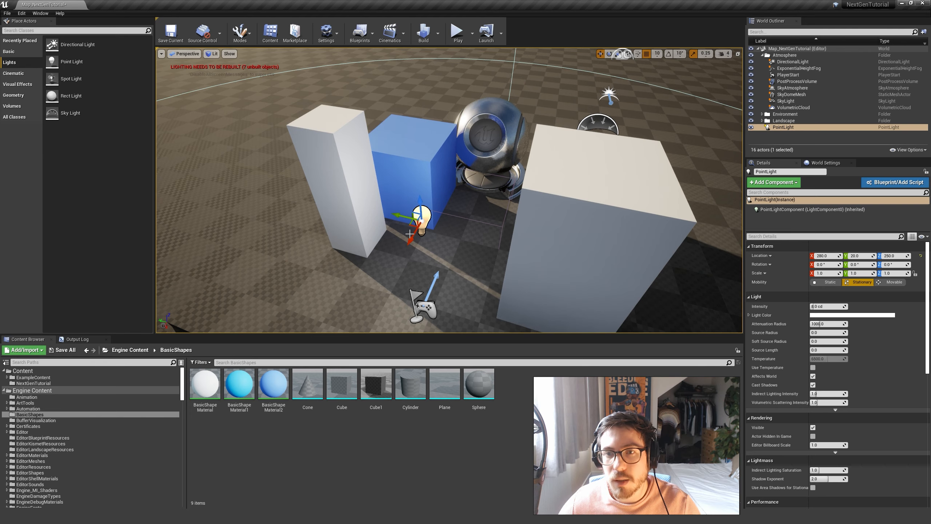
Step: Set the PointLight's intensity to 75 cd and reposition it between the cubes at a height of about Z 290
mouse_move(597, 278)
right_down()
mouse_move(584, 264)
mouse_move(631, 269)
mouse_move(598, 279)
right_up()
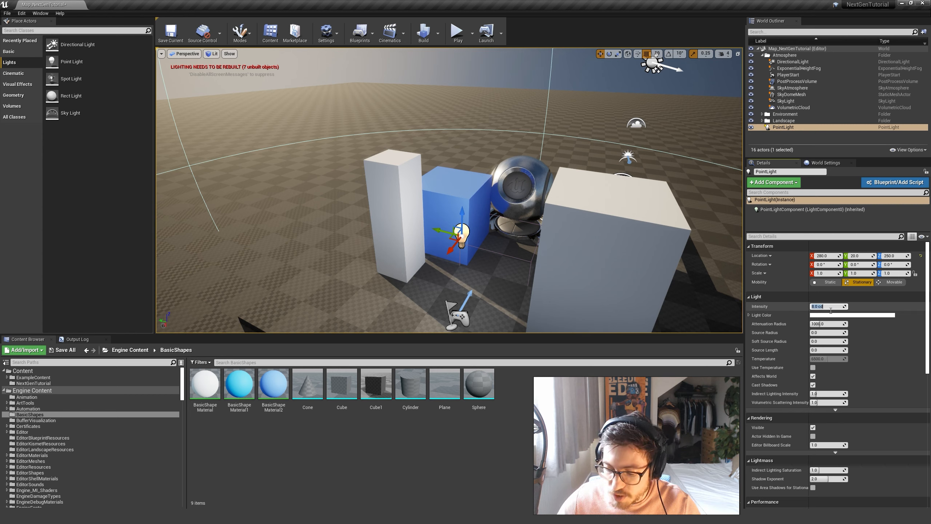
key(Return)
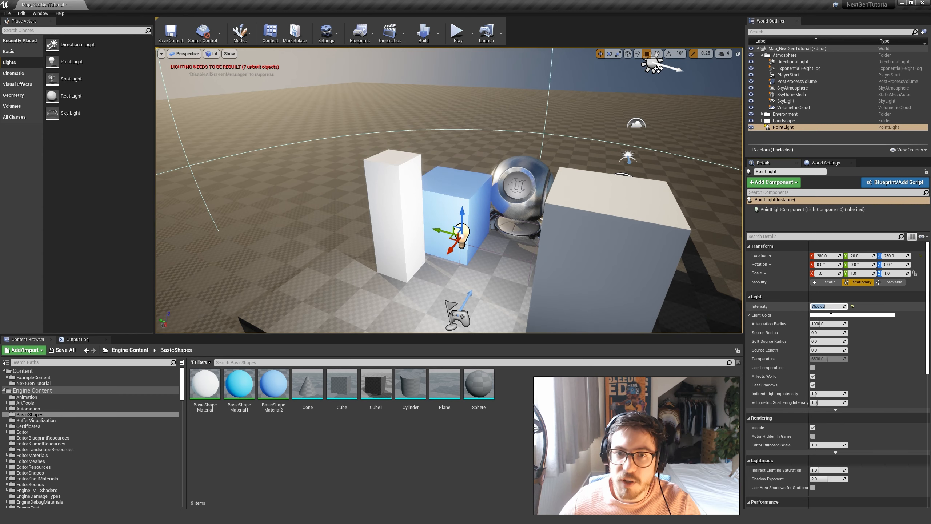
click(828, 306)
drag(454, 240, 477, 219)
key(d)
right_drag(584, 234, 568, 237)
Step: Make the PointLight Movable and put it in the Atmosphere folder
click(895, 285)
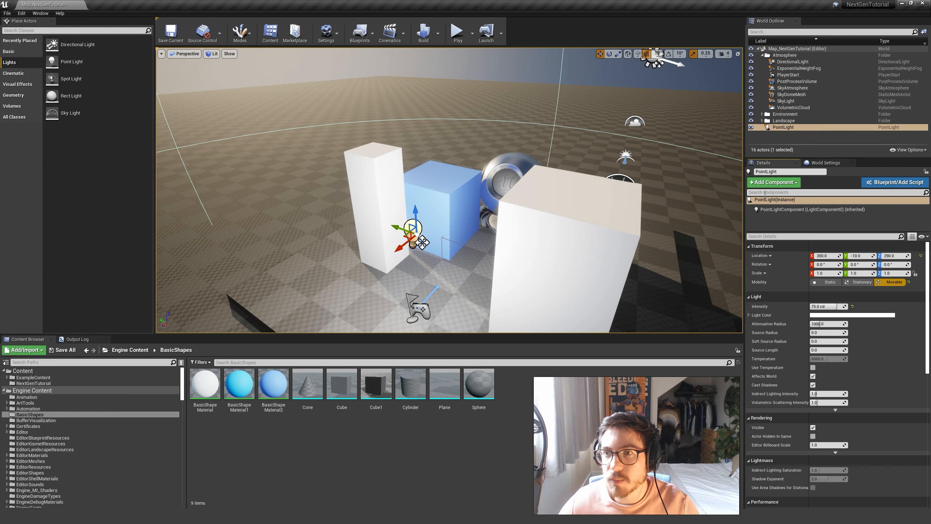
drag(777, 128, 784, 57)
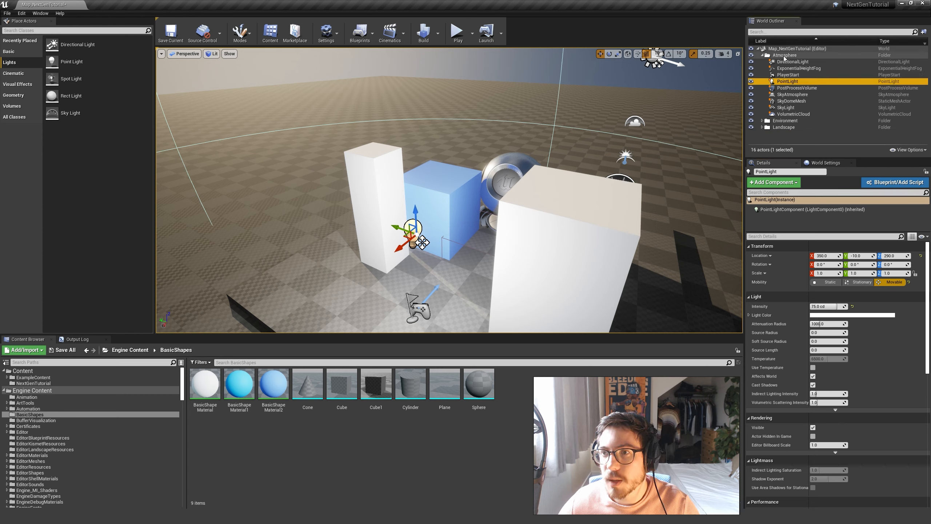
click(806, 137)
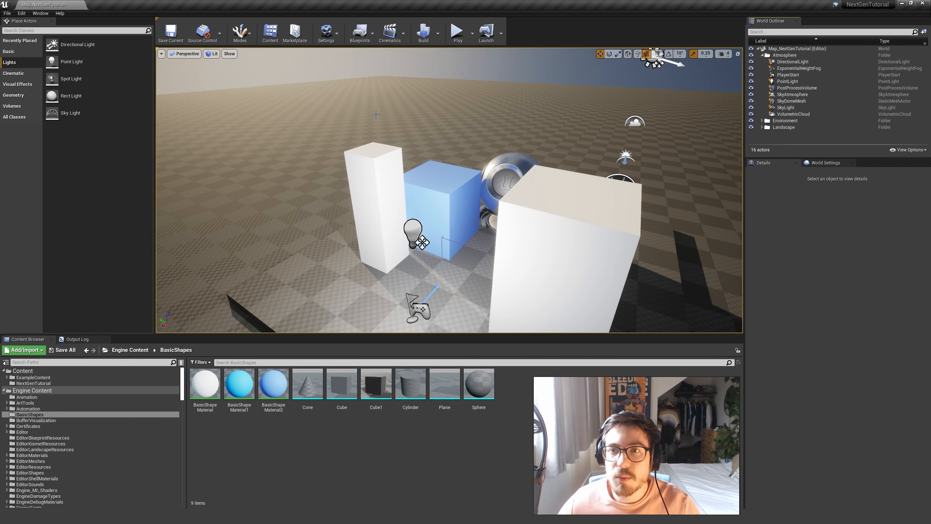
Step: Turn on the FPS display in the viewport
key(s)
right_drag(421, 97, 440, 101)
key(w)
right_drag(369, 90, 369, 90)
key(s)
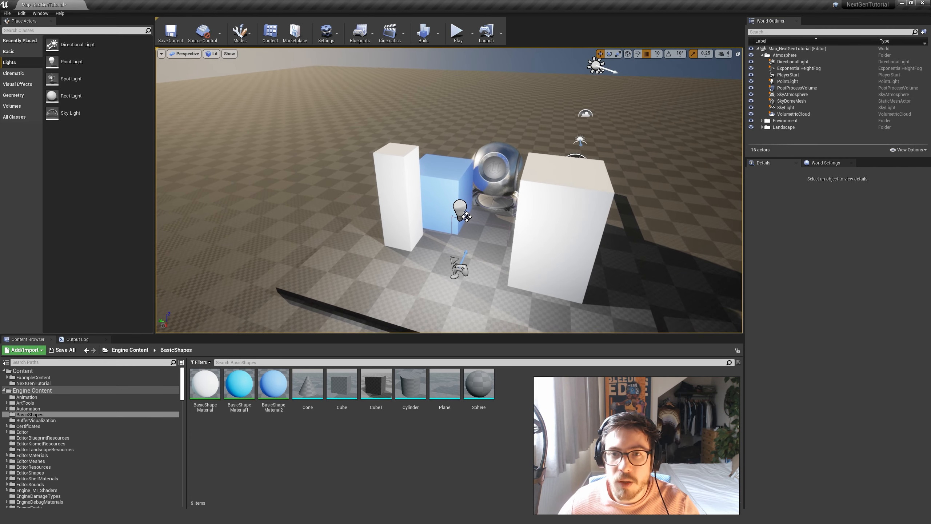
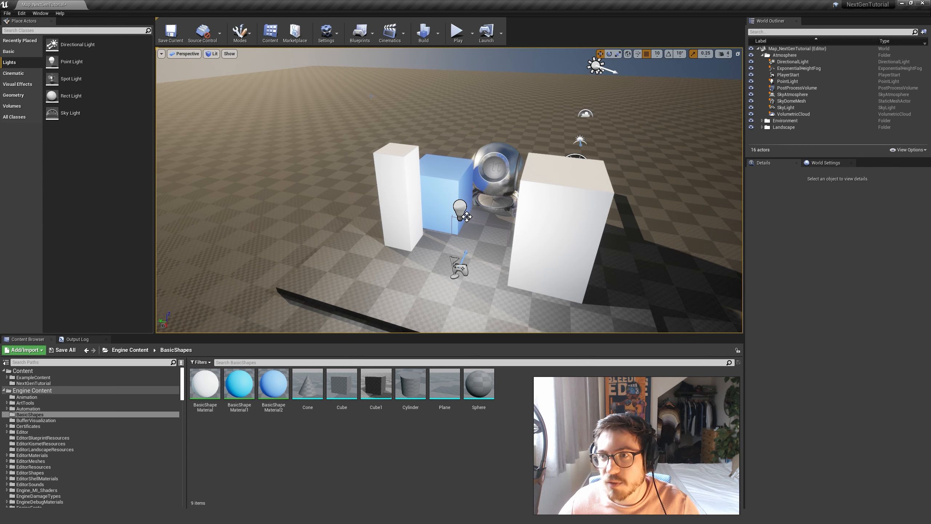
click(161, 54)
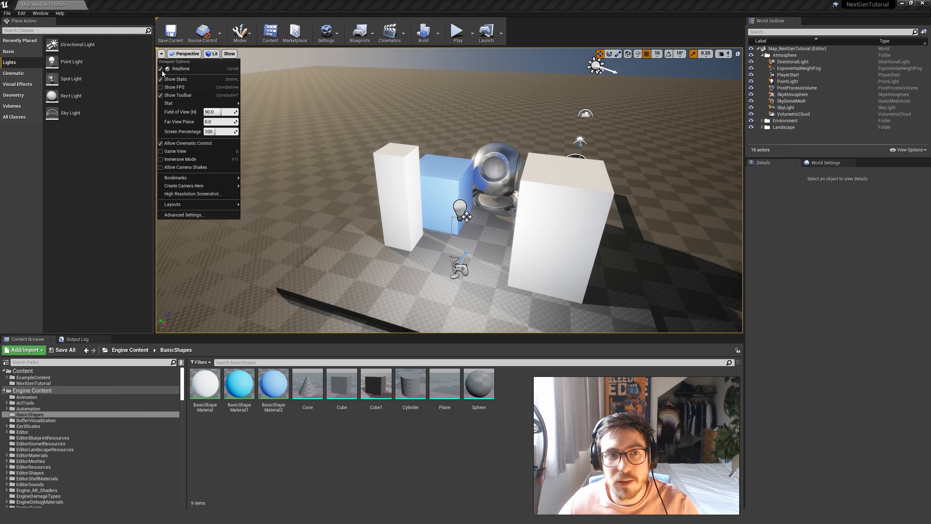
click(174, 87)
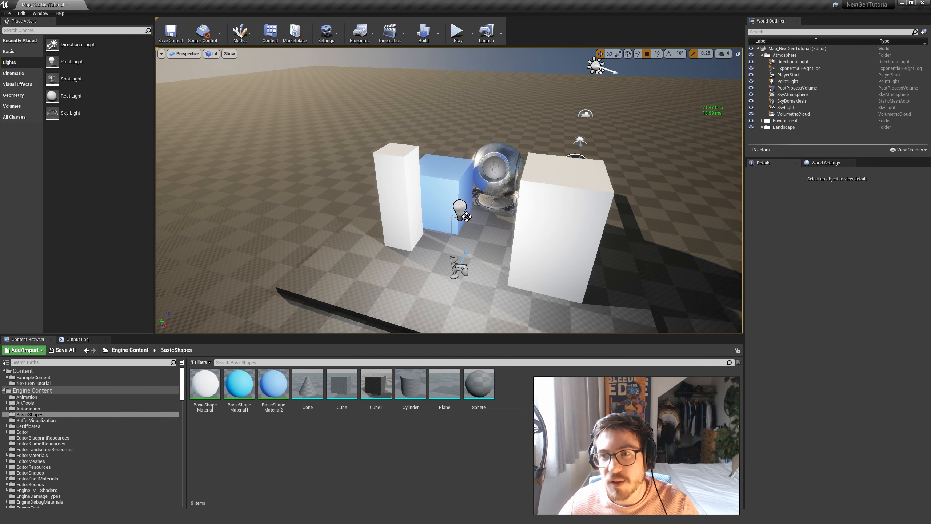
Step: Review the settings of the DirectionalLight, ExponentialHeightFog and SkyAtmosphere while checking the scene's frame rate
right_drag(449, 190, 417, 224)
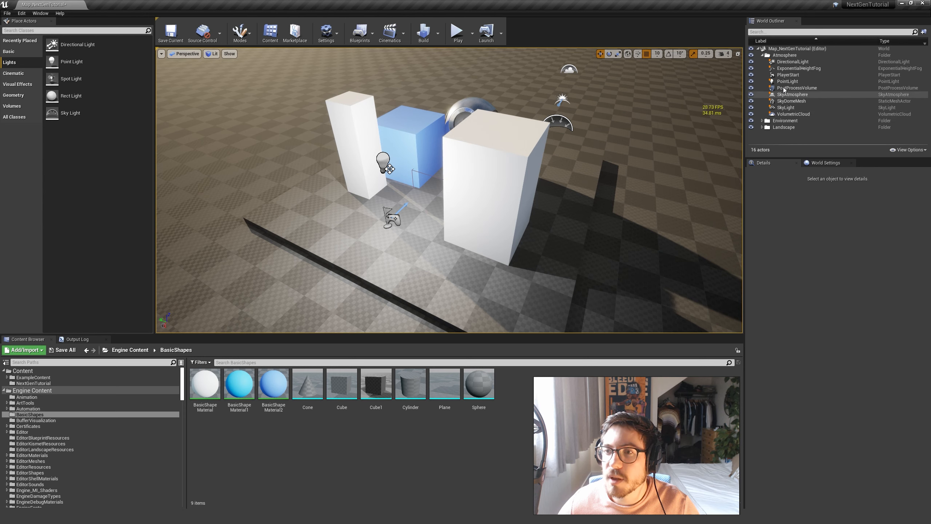
click(792, 61)
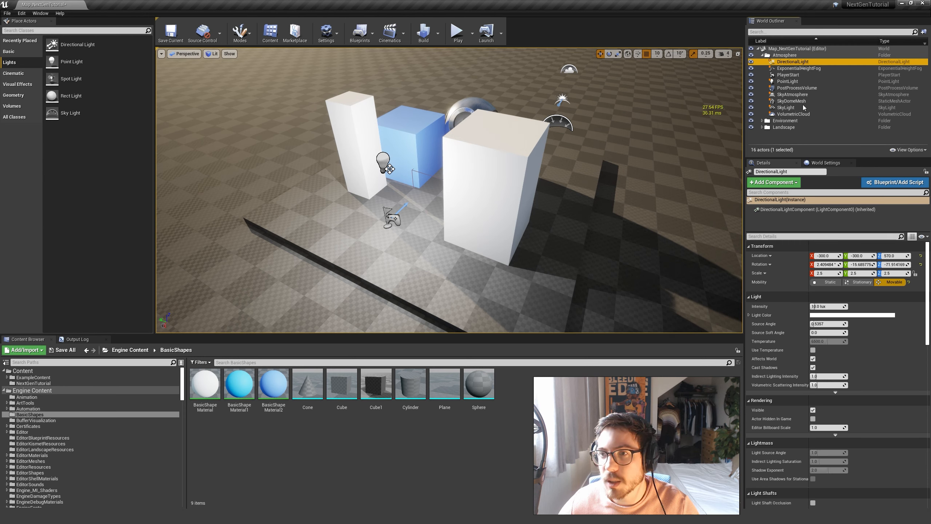
click(786, 70)
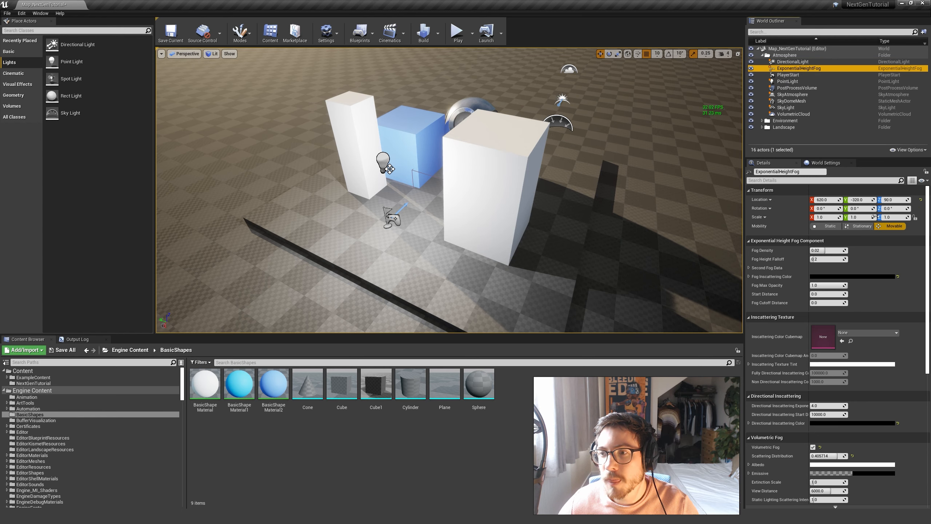
click(791, 96)
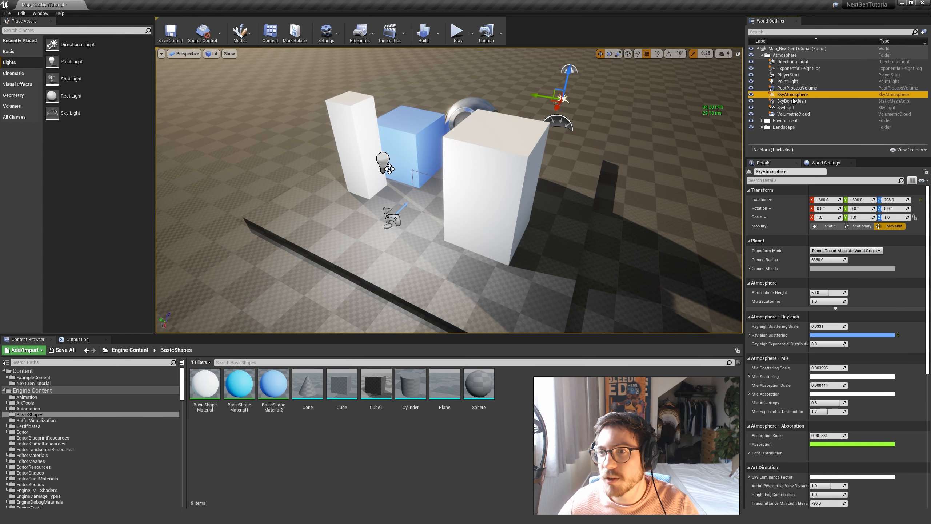
key(Escape)
right_drag(554, 180, 550, 133)
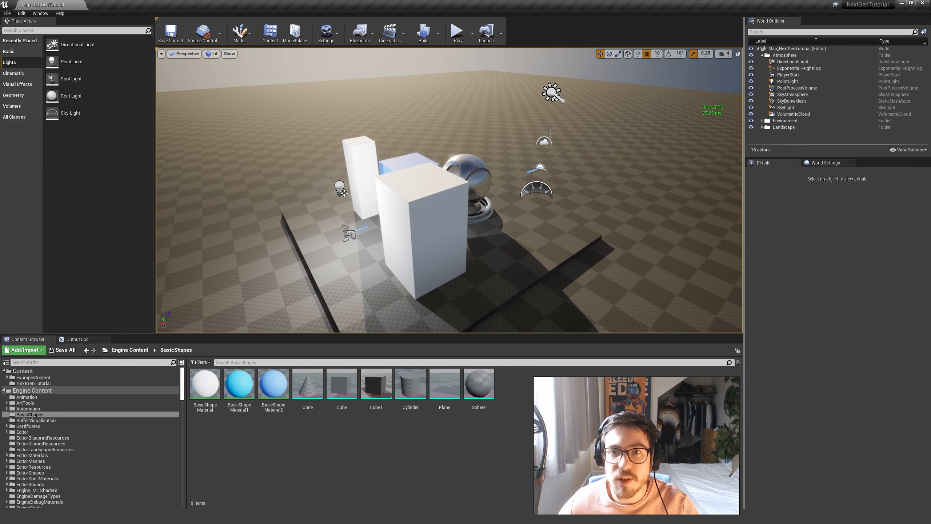
Step: Rotate the DirectionalLight to about -12.8° in Y and -65.7° in Z to shift and slightly lower the sun
click(555, 97)
right_drag(556, 96, 561, 74)
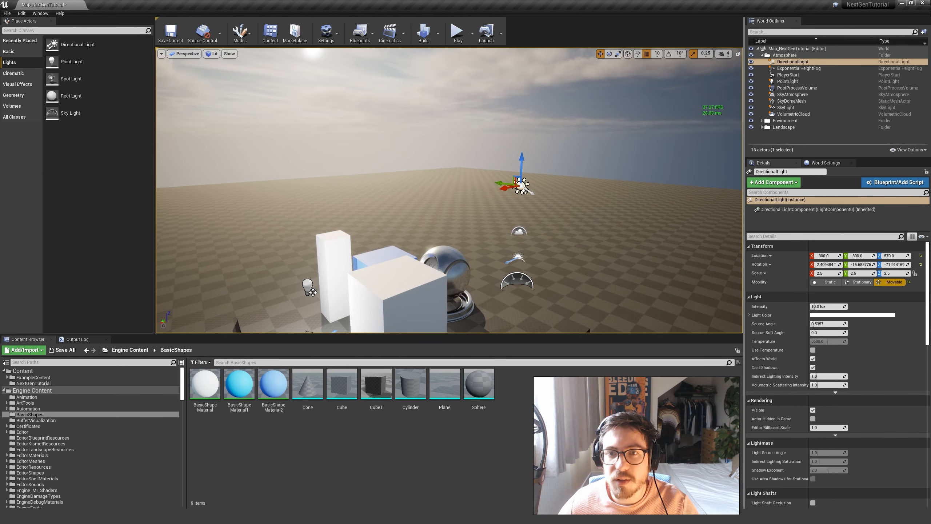
key(e)
mouse_move(516, 192)
mouse_down()
mouse_move(500, 193)
mouse_move(526, 191)
mouse_up()
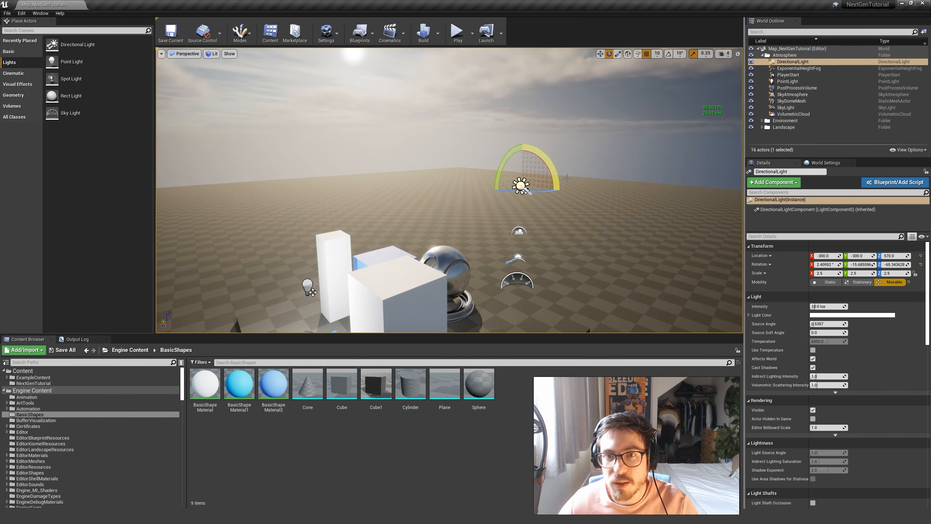
mouse_move(547, 159)
mouse_down()
mouse_move(557, 184)
mouse_move(546, 158)
mouse_up()
right_drag(412, 192, 631, 140)
click(792, 61)
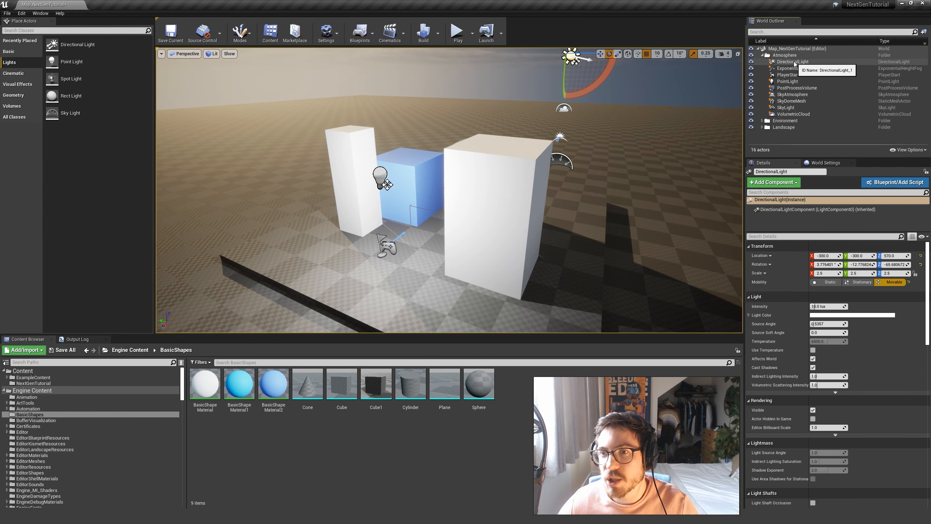
Step: Deselect the DirectionalLight, collapse the Atmosphere folder in the World Outliner and save all modified content
key(Escape)
right_drag(644, 175, 680, 172)
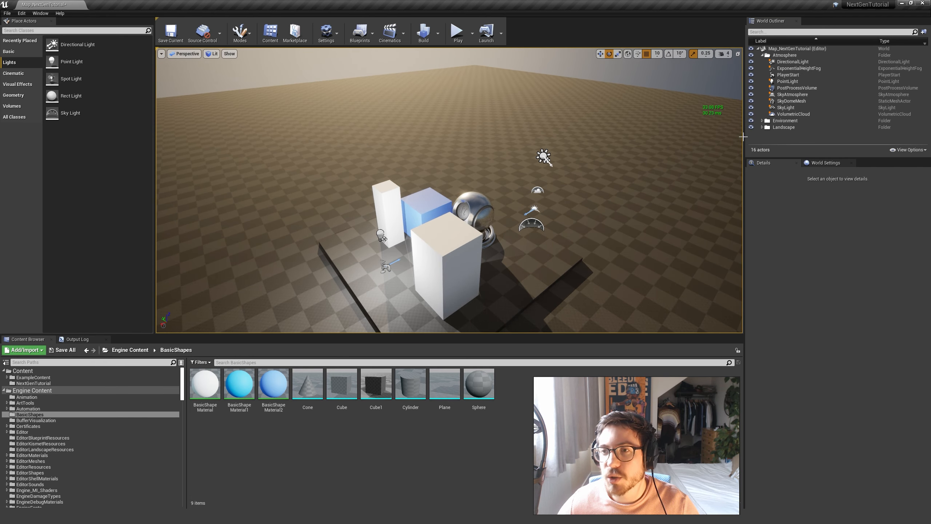
click(765, 56)
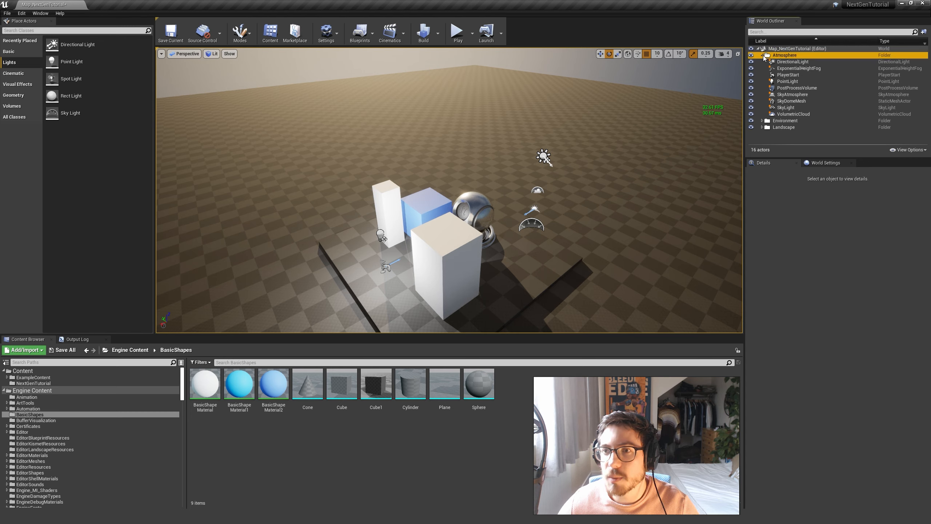
click(762, 55)
click(779, 95)
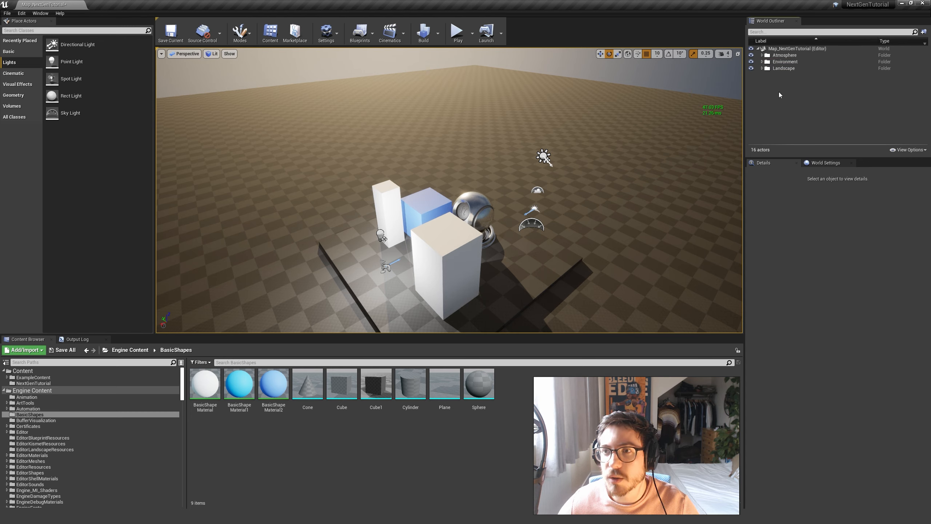
click(48, 348)
click(530, 328)
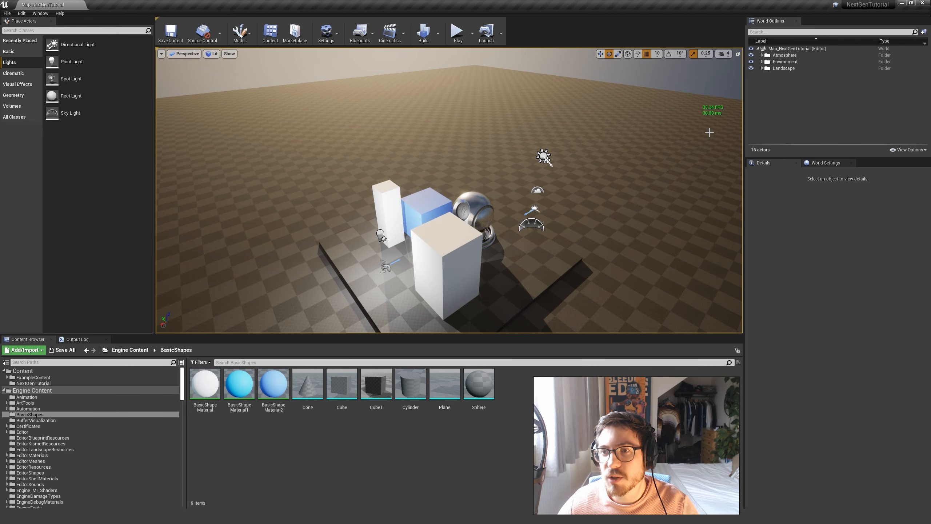
Step: Create an Editor Utility Widget named BPW_Editor_Graphics in the NextGenTutorial content folder
right_drag(609, 200, 631, 194)
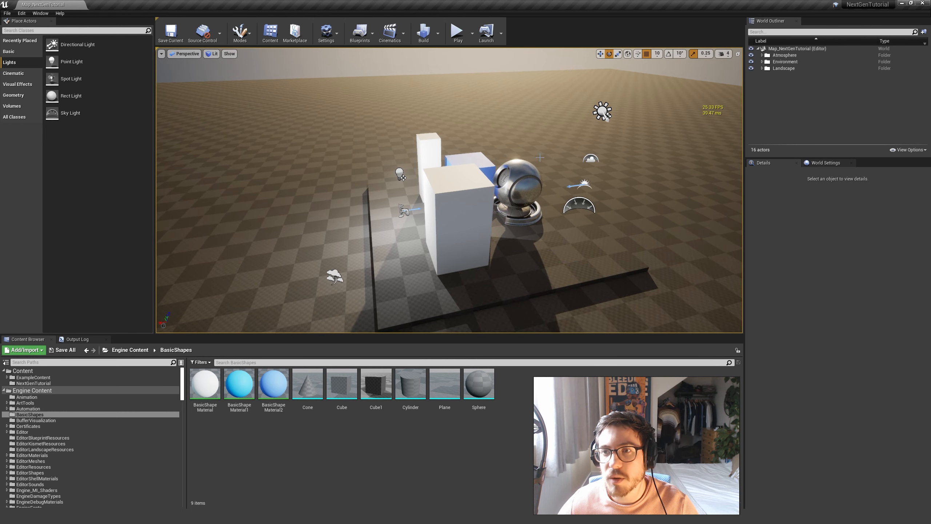
mouse_move(313, 254)
right_down()
mouse_move(326, 259)
mouse_move(312, 254)
right_up()
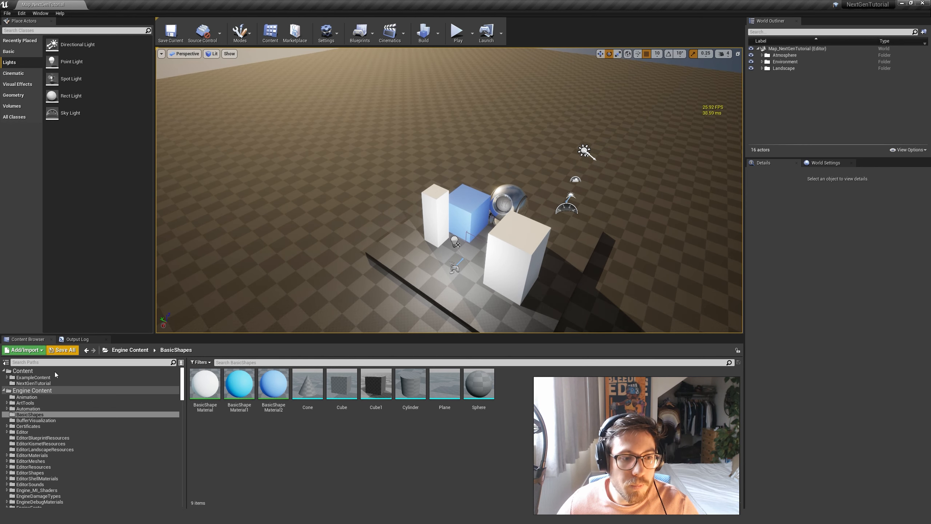
click(35, 383)
mouse_move(311, 246)
right_down()
mouse_move(320, 253)
mouse_move(311, 246)
right_up()
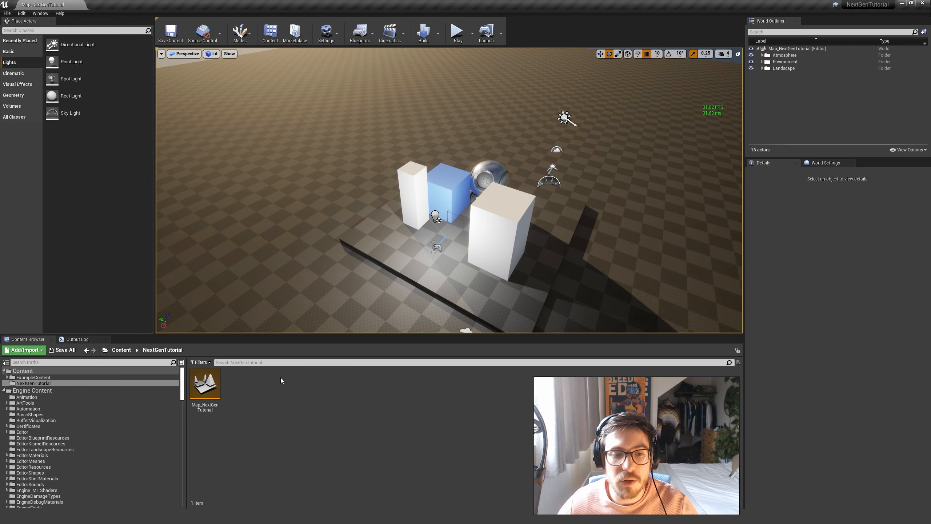
right_click(281, 396)
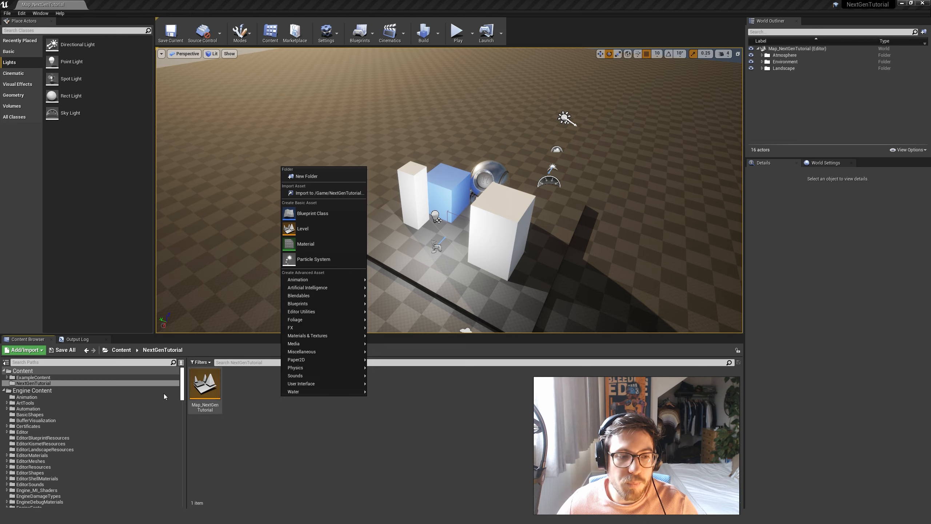
click(53, 384)
right_click(275, 389)
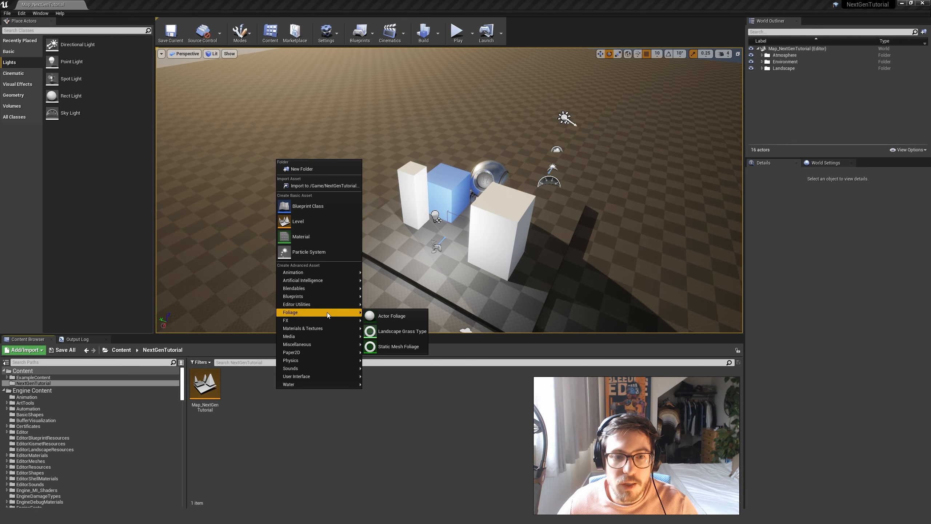
mouse_move(327, 307)
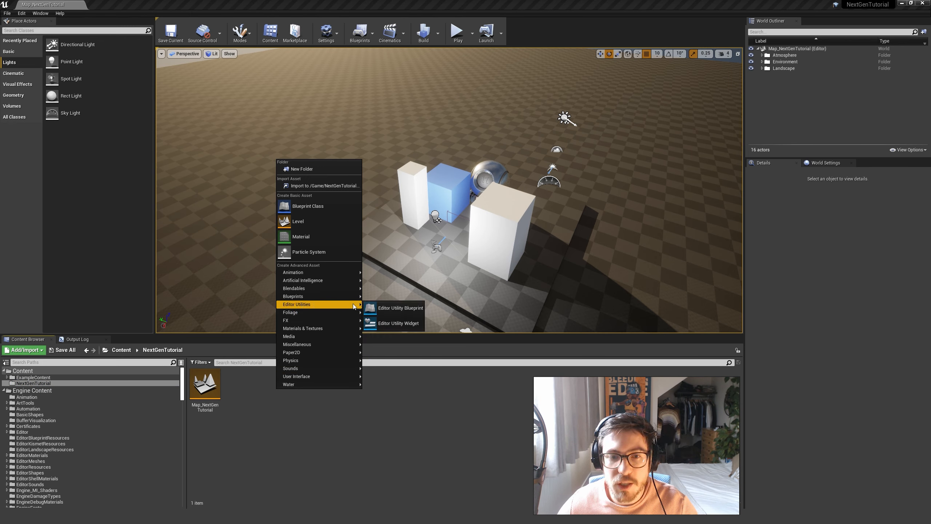
click(391, 324)
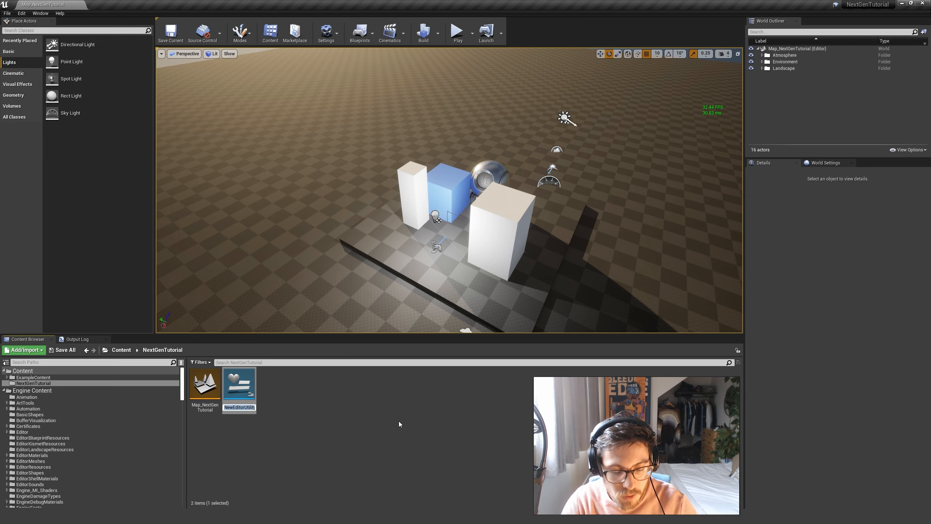
text(B)
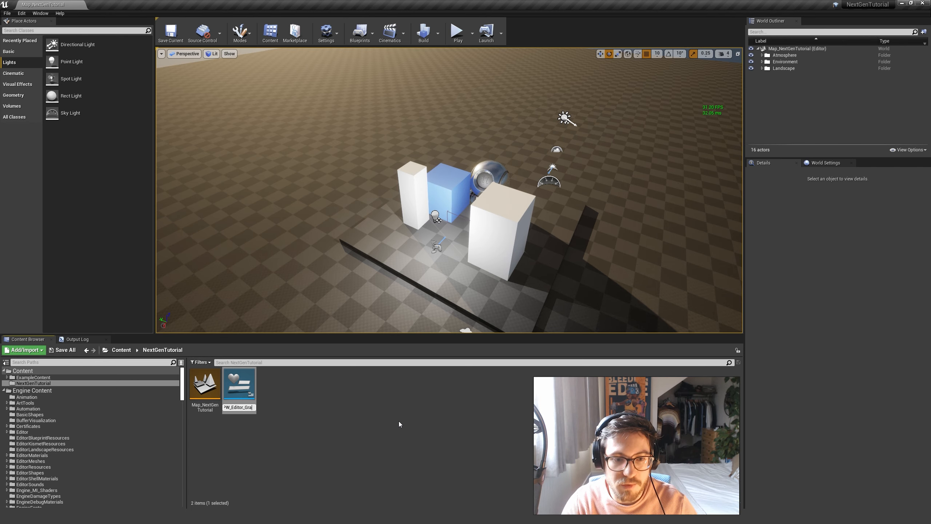
text(PW_Editor_Graphics)
key(Return)
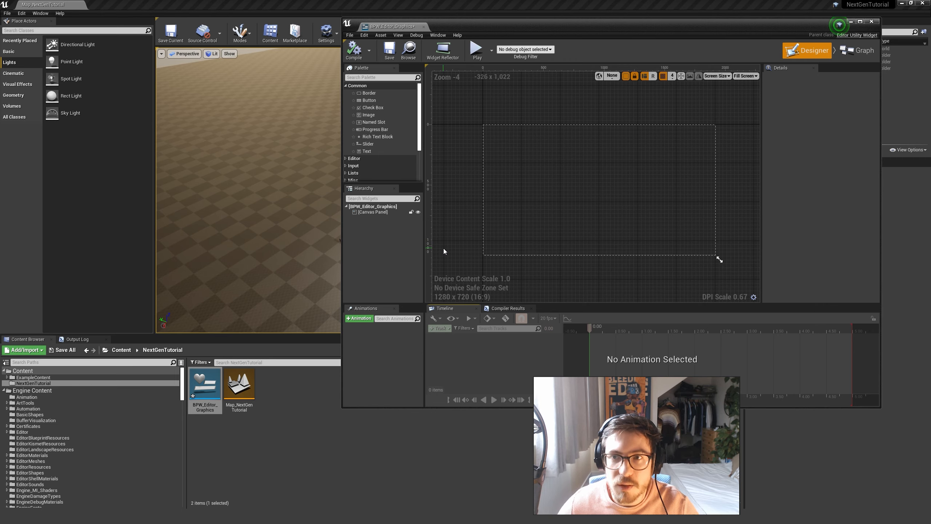
Step: Maximize the BPW_Editor_Graphics editor window and look over its Designer canvas and Event Graph, ending in the Designer
drag(584, 31, 537, 60)
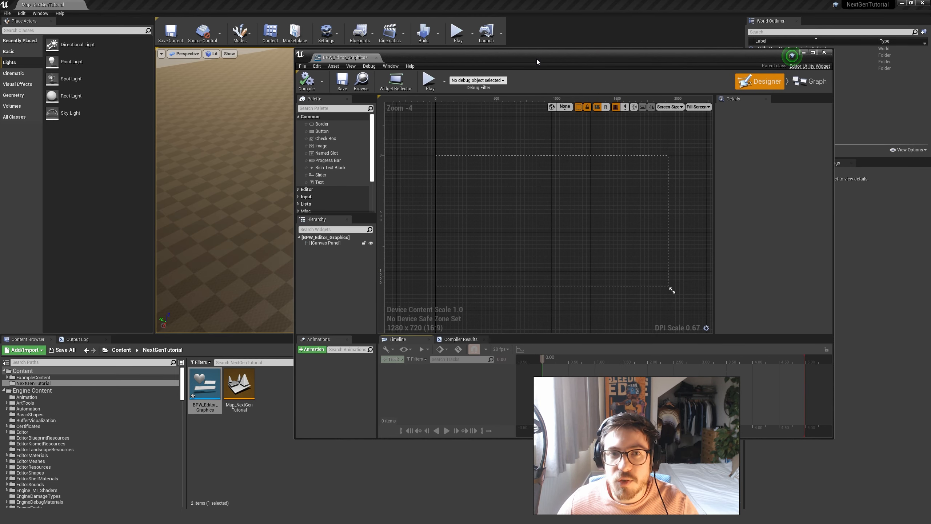
double_click(537, 58)
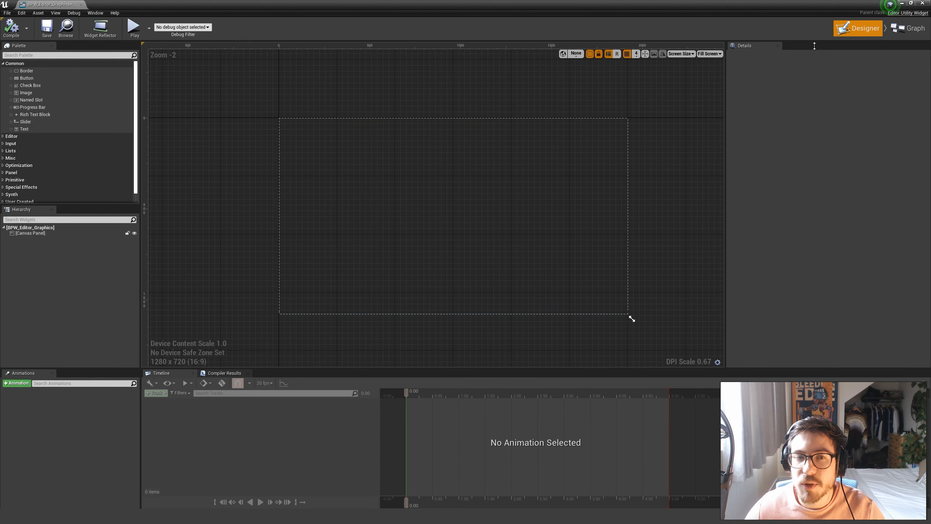
right_drag(428, 207, 449, 238)
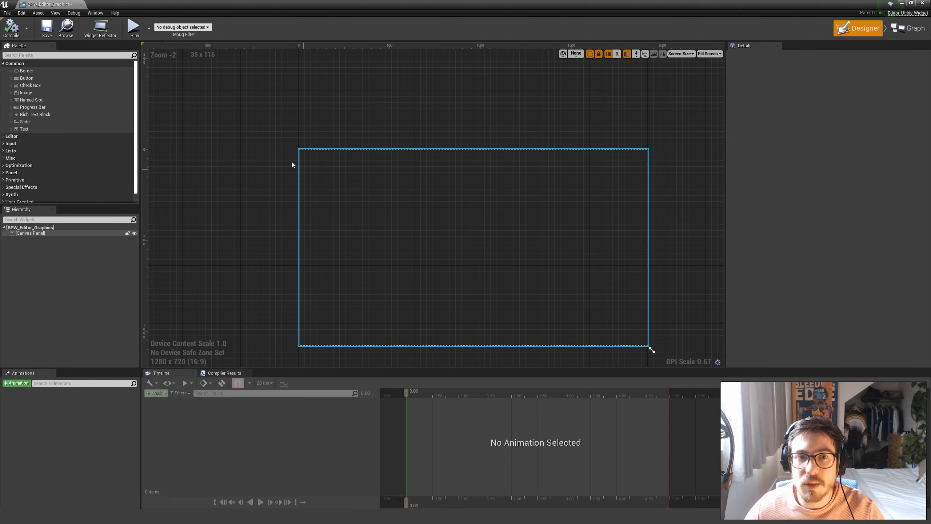
click(901, 32)
right_drag(738, 206, 632, 182)
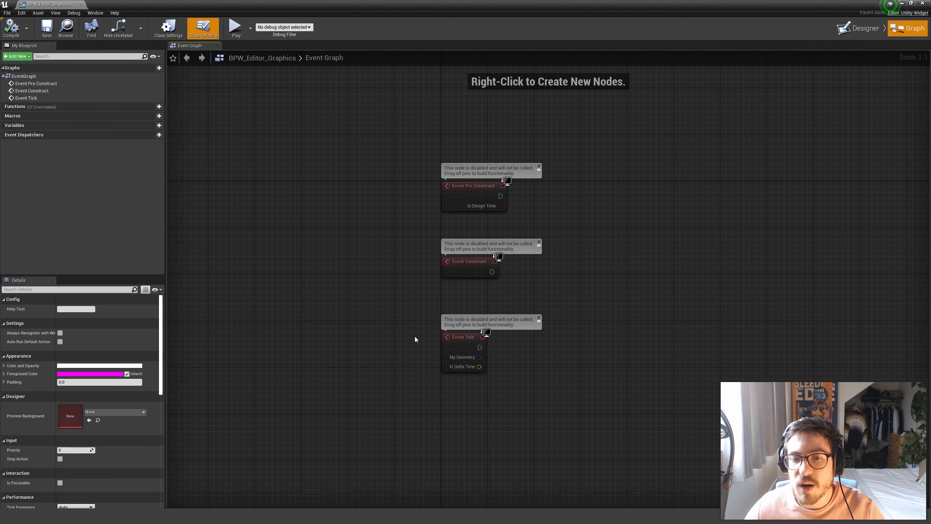
click(855, 29)
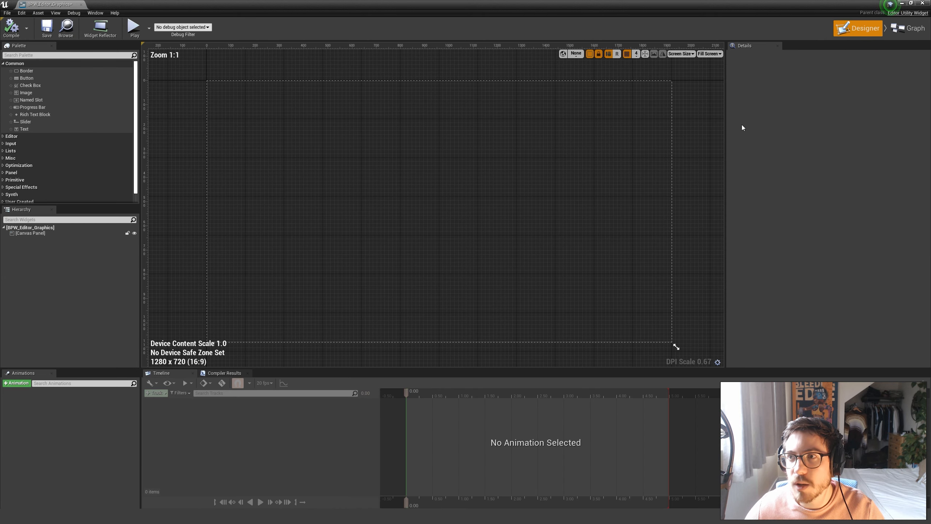
Step: Add a Horizontal Box to the Canvas Panel and nest a second Horizontal Box inside it
right_drag(414, 189, 504, 250)
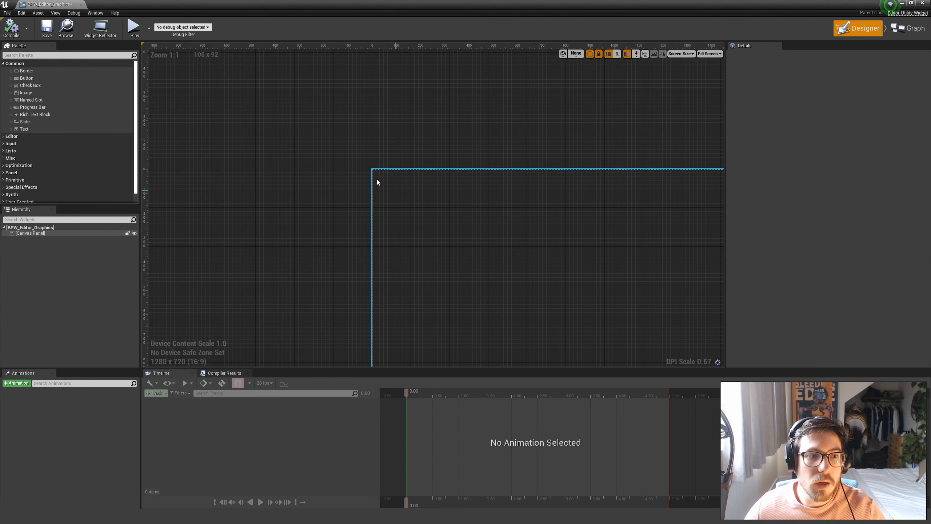
scroll(376, 179, up, 4)
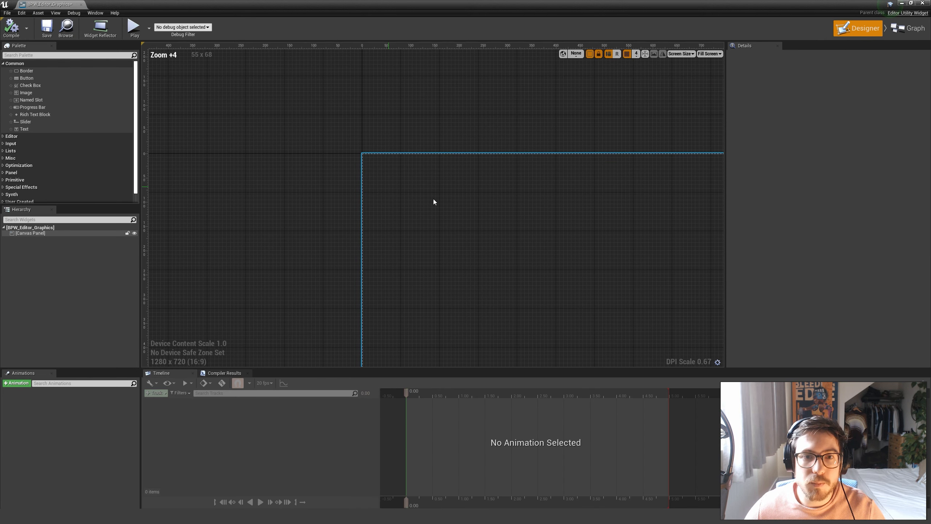
click(28, 233)
click(58, 56)
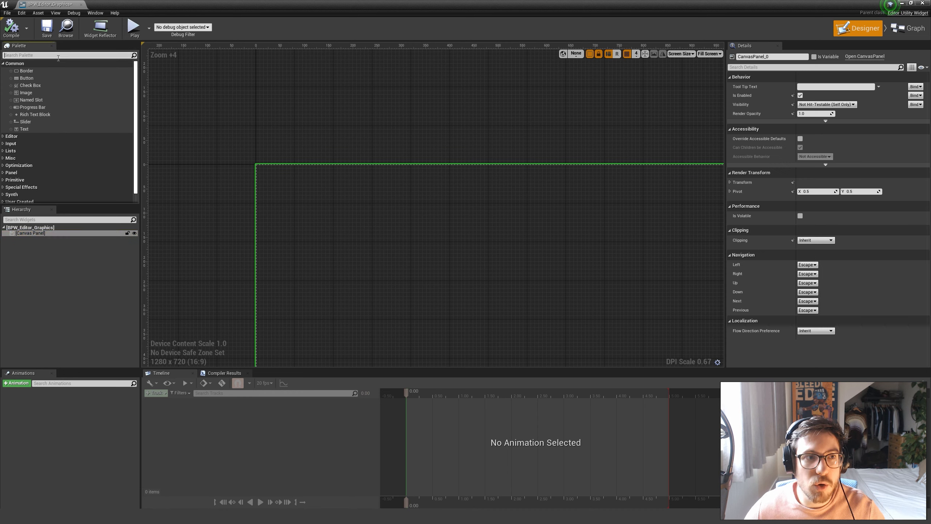
text(hor)
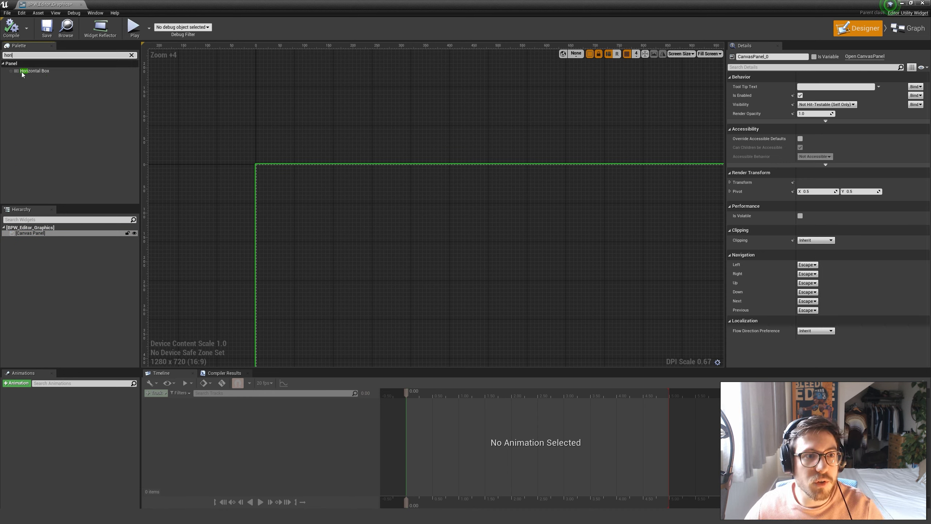
text(i)
click(18, 71)
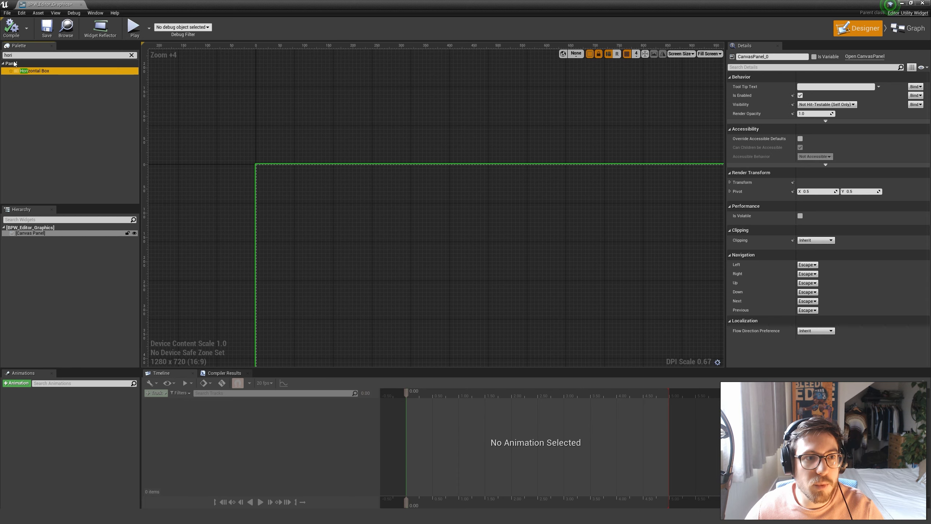
drag(34, 72, 30, 234)
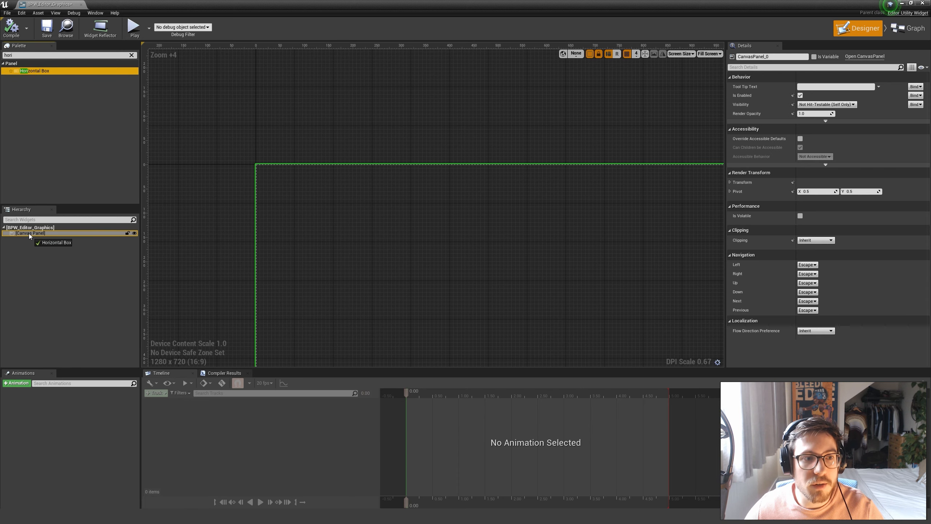
scroll(387, 232, up, 6)
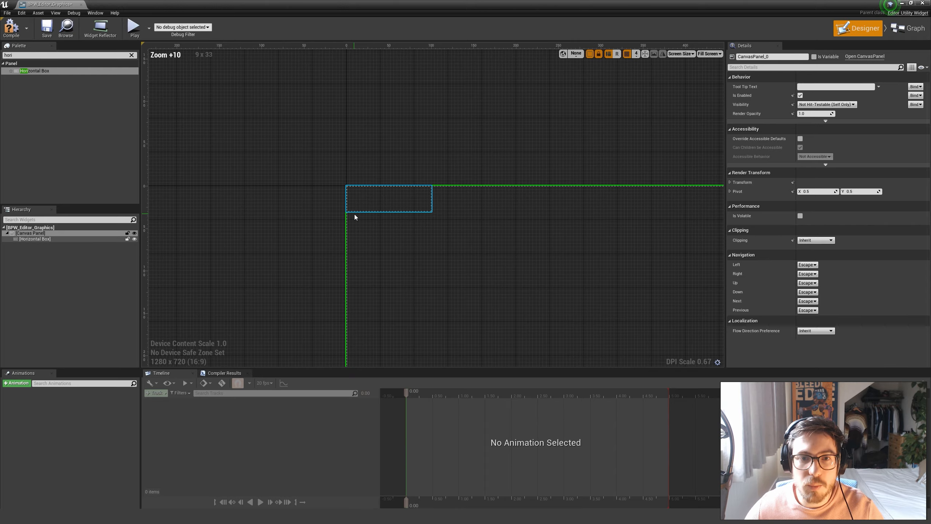
scroll(365, 215, up, 4)
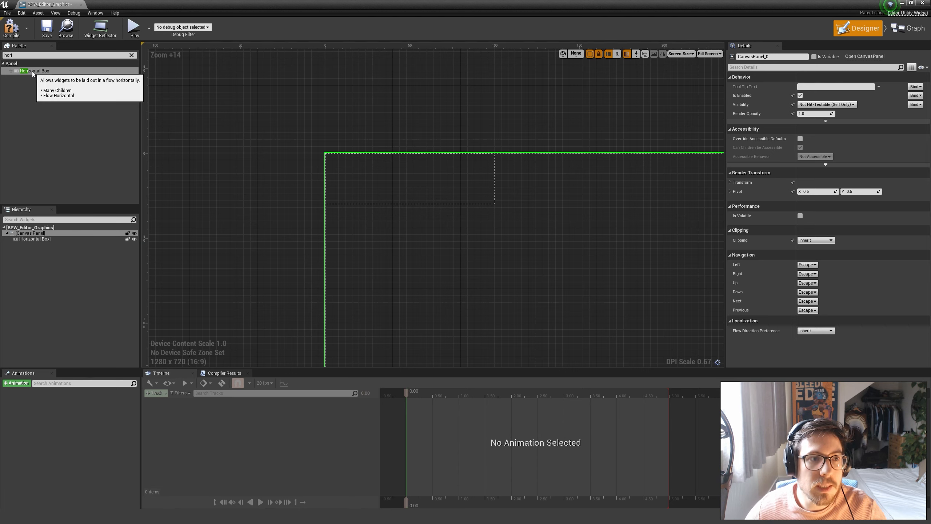
drag(39, 71, 43, 239)
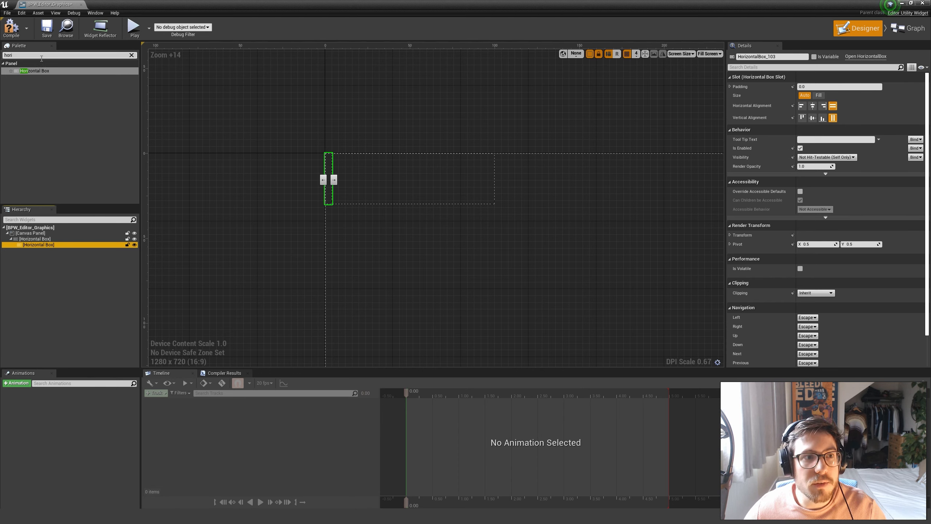
Step: Add a Check Box to the inner Horizontal Box in the widget hierarchy
click(5, 56)
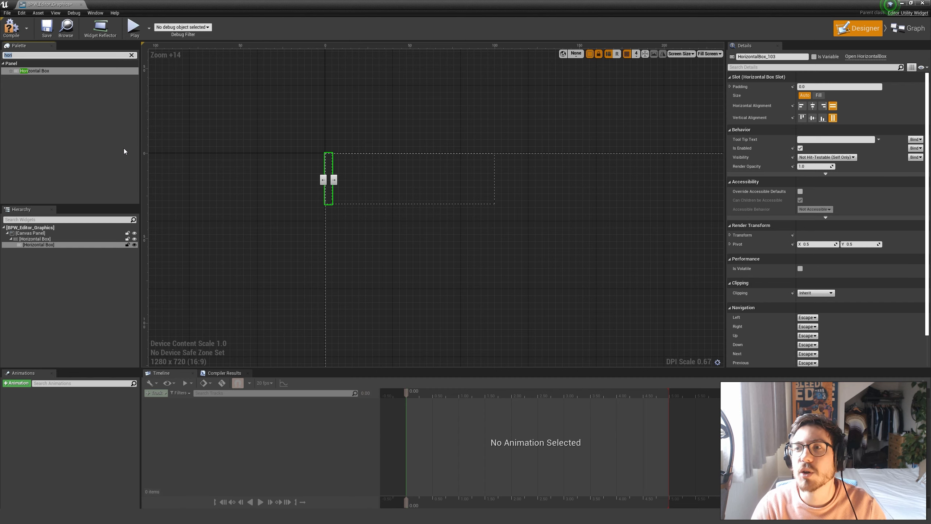
text(checkw)
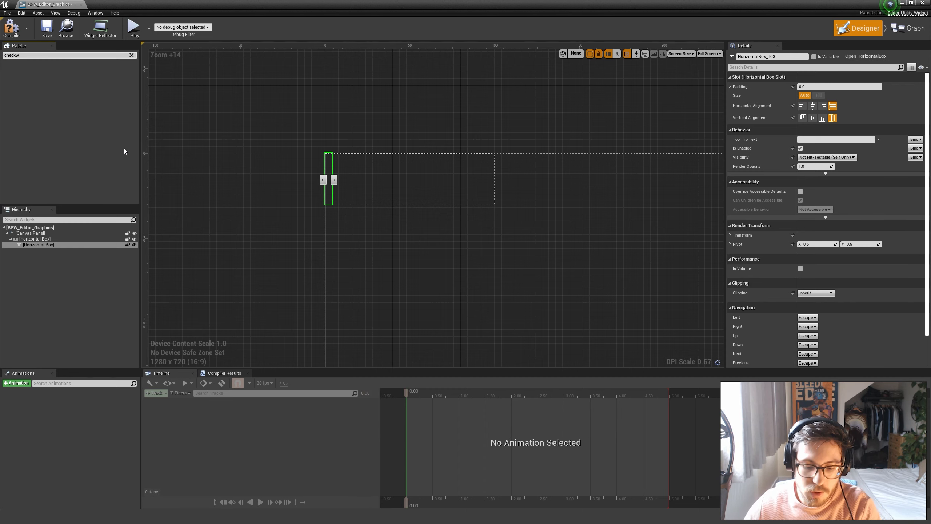
key(BackSpace)
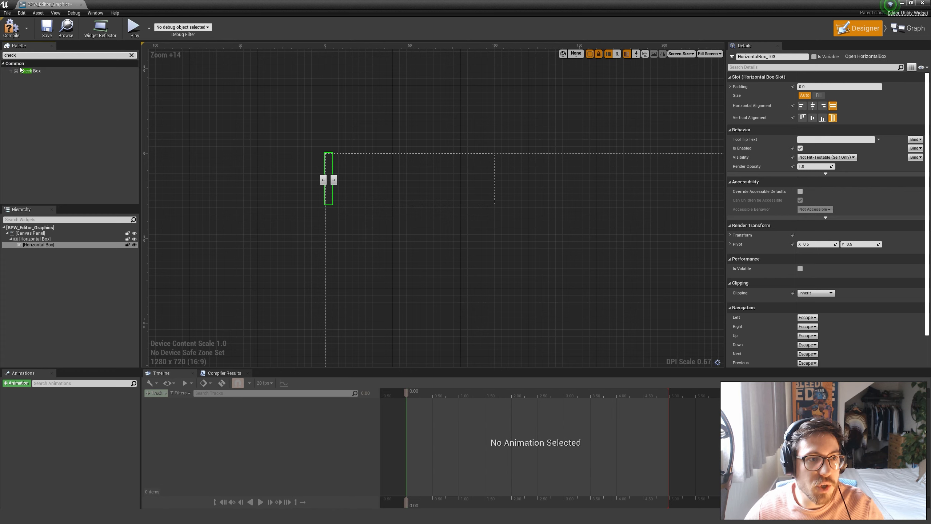
click(38, 71)
drag(39, 76, 45, 245)
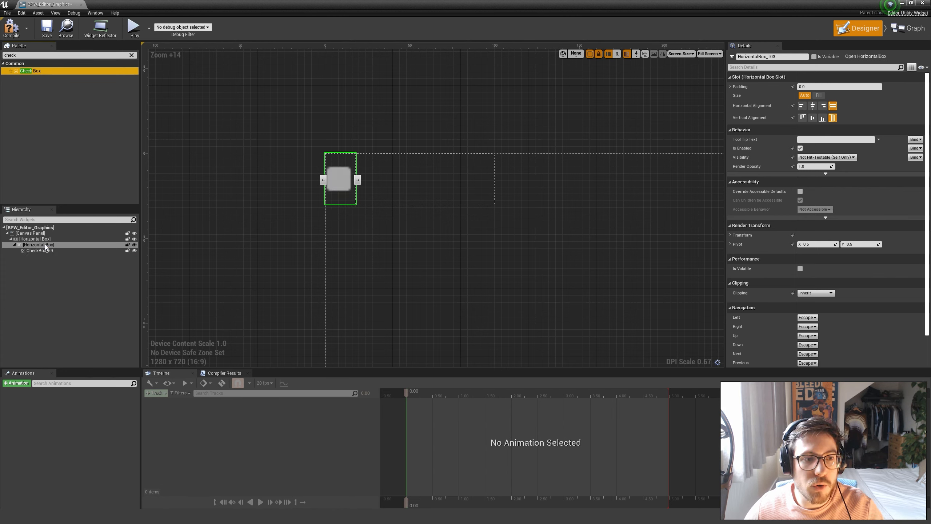
Step: Add a Text widget beside the check box in the inner Horizontal Box
click(33, 56)
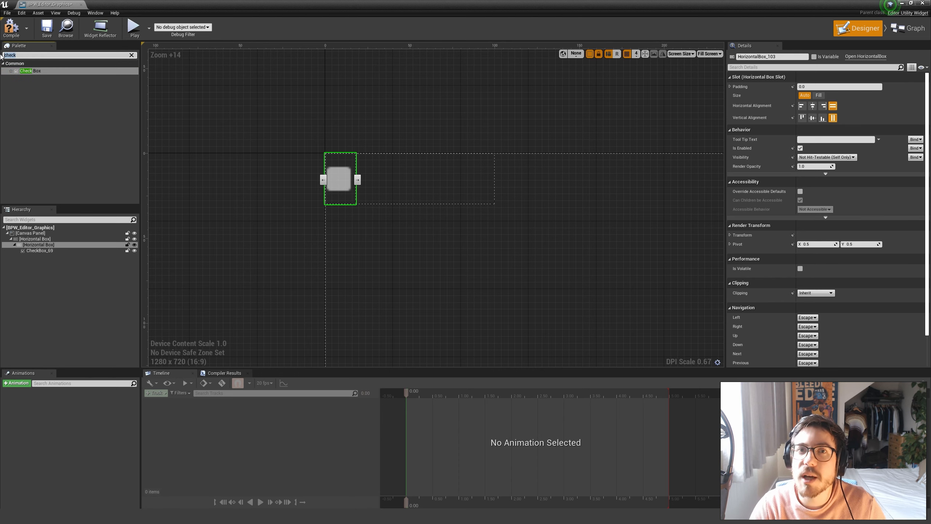
text(text)
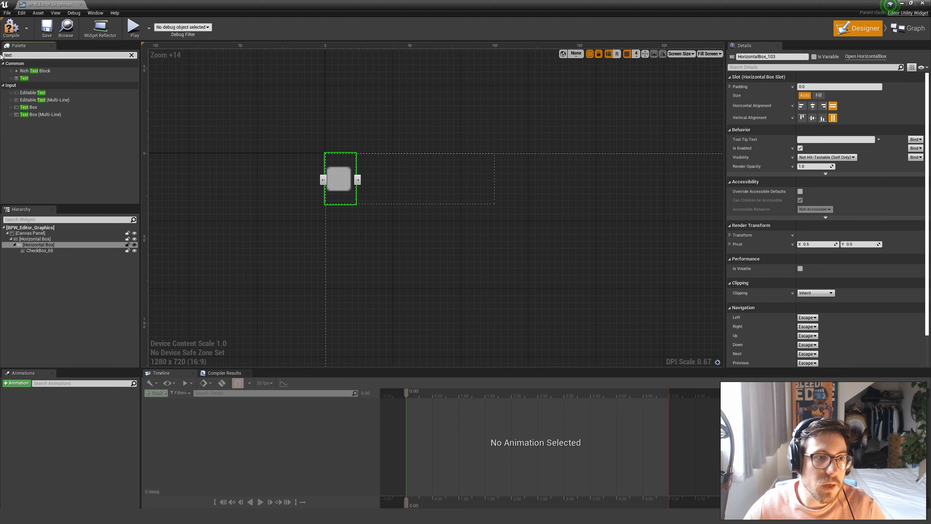
drag(31, 79, 56, 149)
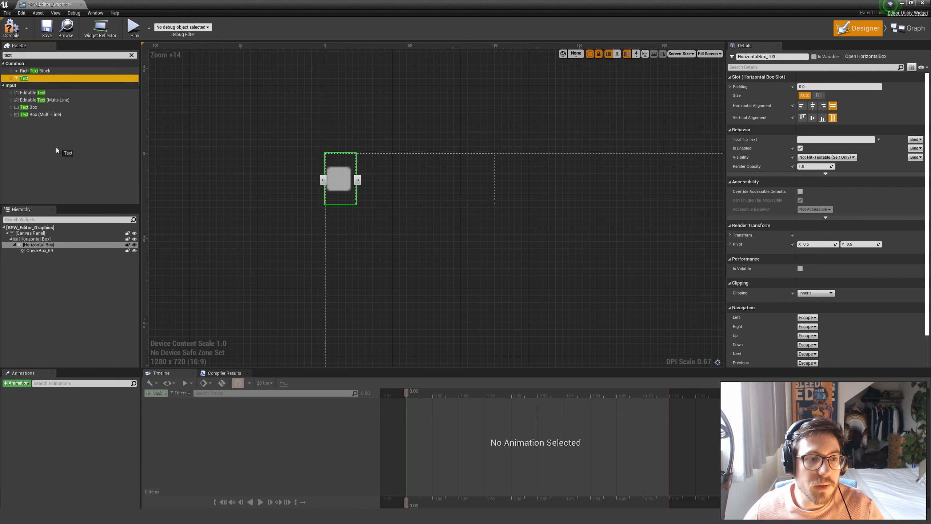
drag(45, 247, 45, 247)
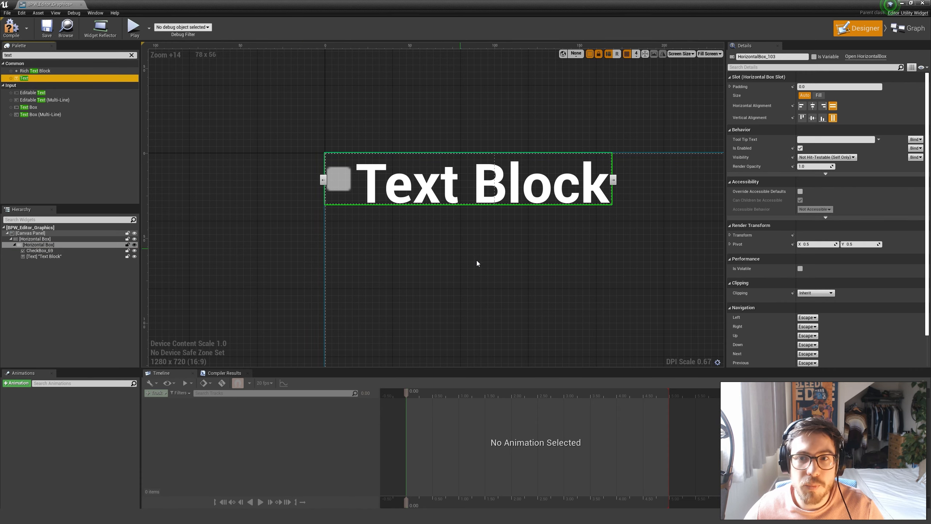
Step: Set the font size of the text block beside the check box to 14
right_drag(509, 249, 415, 253)
scroll(384, 230, down, 9)
scroll(406, 238, down, 3)
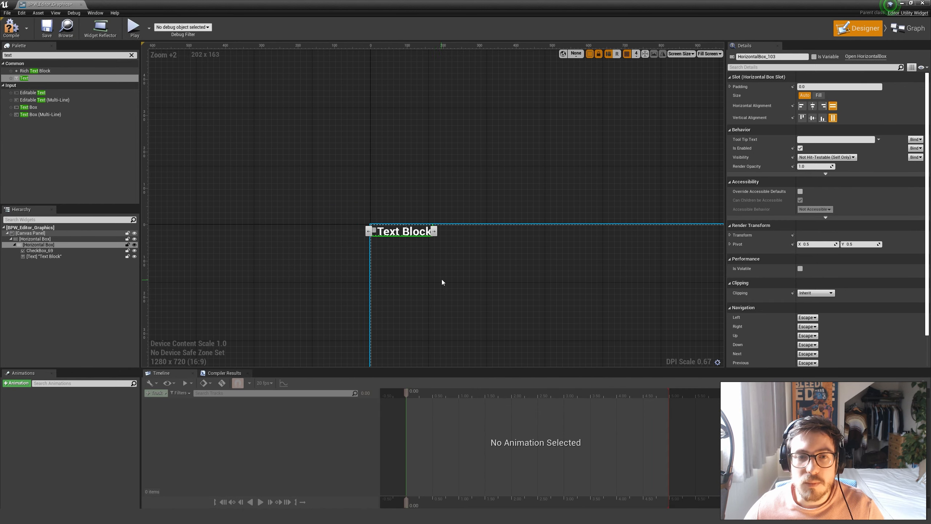
scroll(402, 230, up, 4)
click(399, 235)
scroll(421, 253, up, 6)
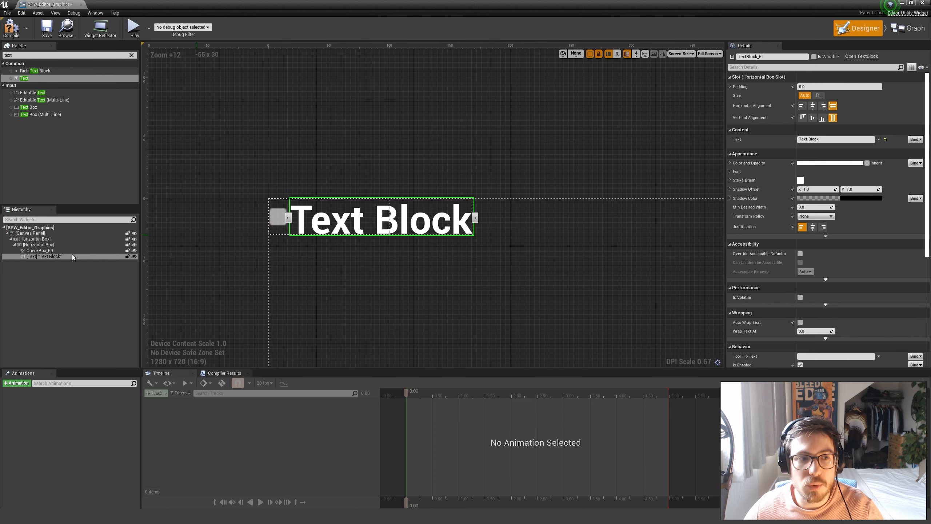
click(730, 170)
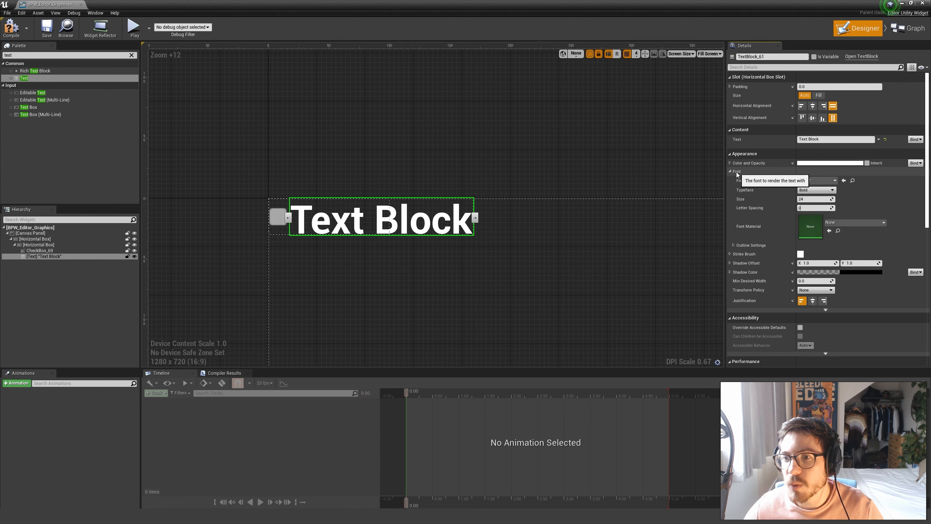
click(814, 198)
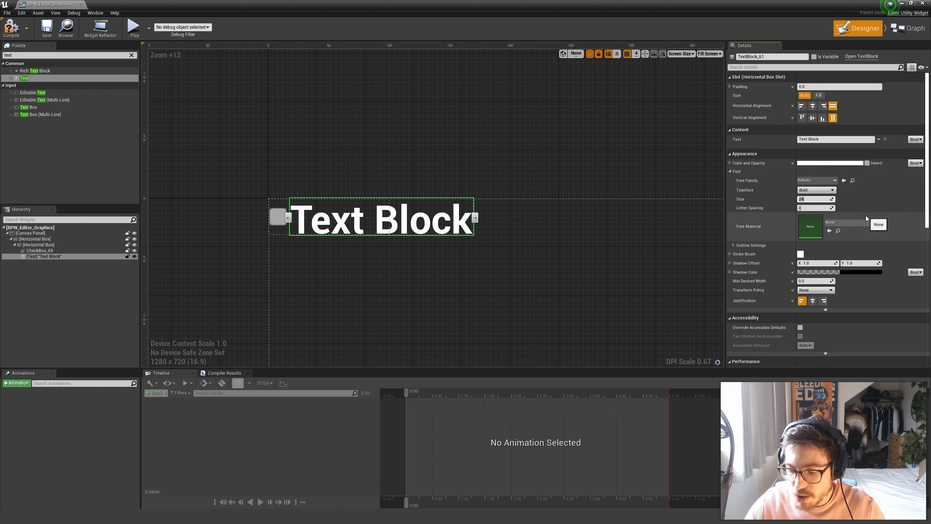
text(14)
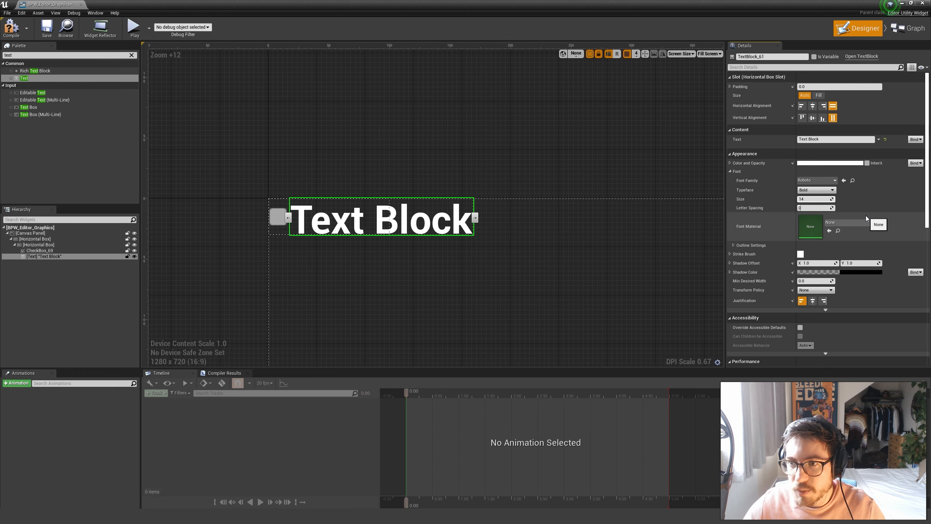
key(Return)
Step: Enable Size To Content on the outer Horizontal Box in the Canvas Panel
scroll(446, 274, up, 5)
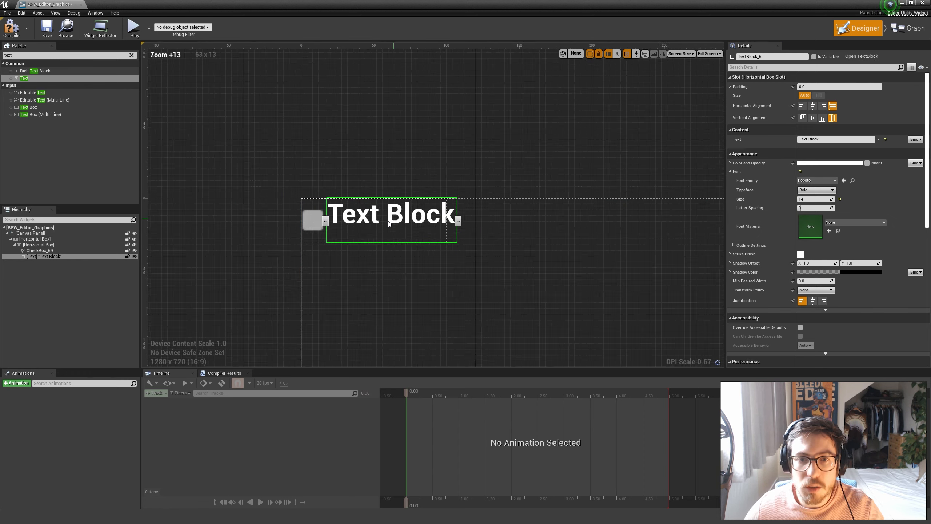
right_drag(448, 295, 468, 297)
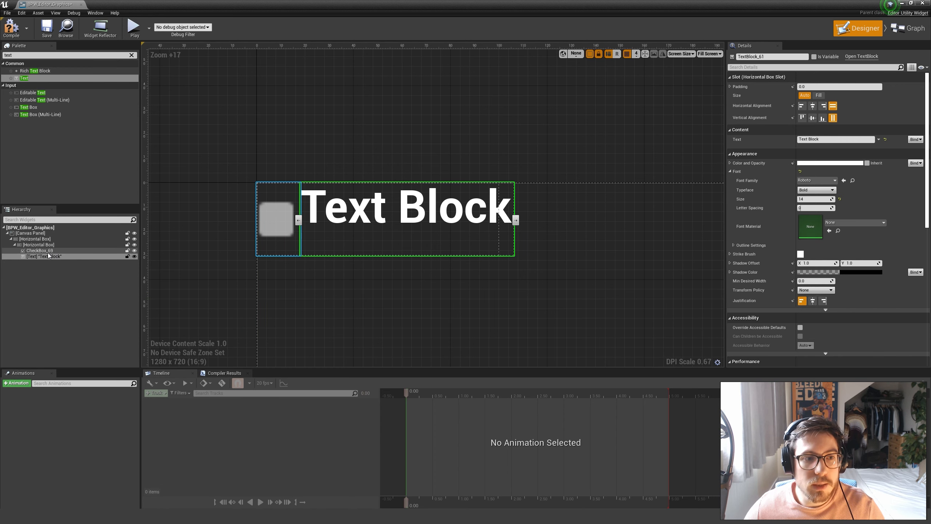
click(35, 245)
click(29, 239)
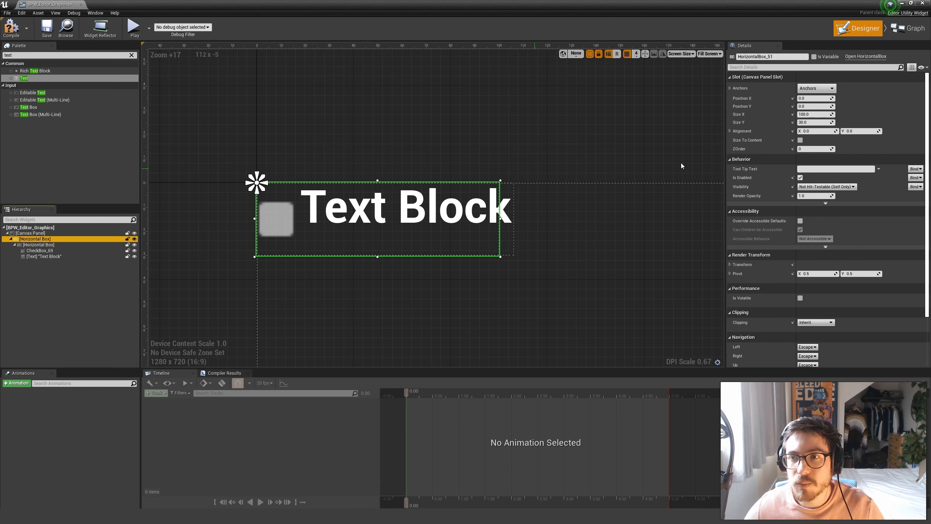
click(800, 140)
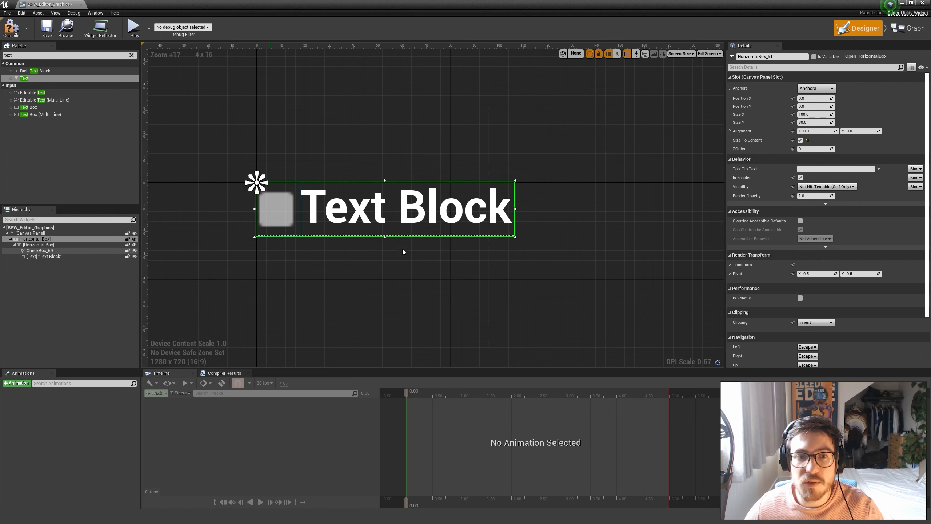
Step: Change the text block's content to "Ray Tracing"
click(35, 251)
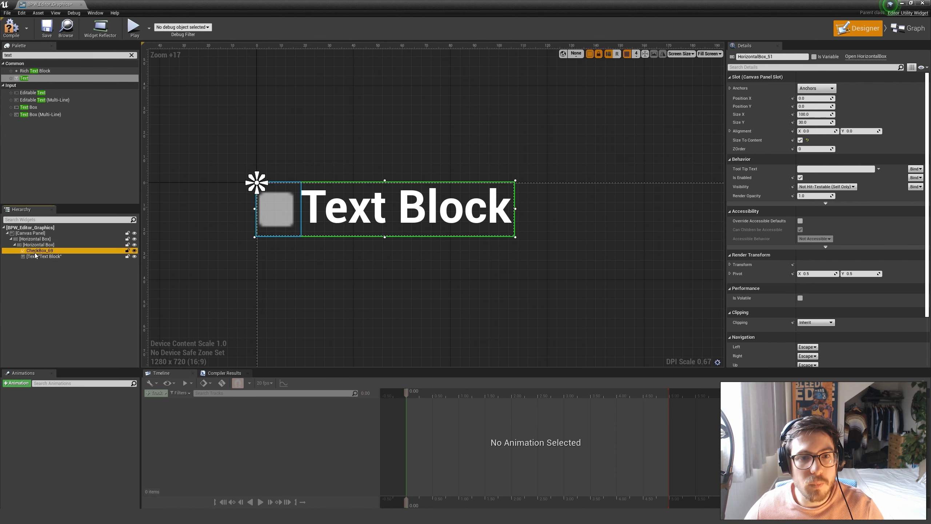
click(38, 256)
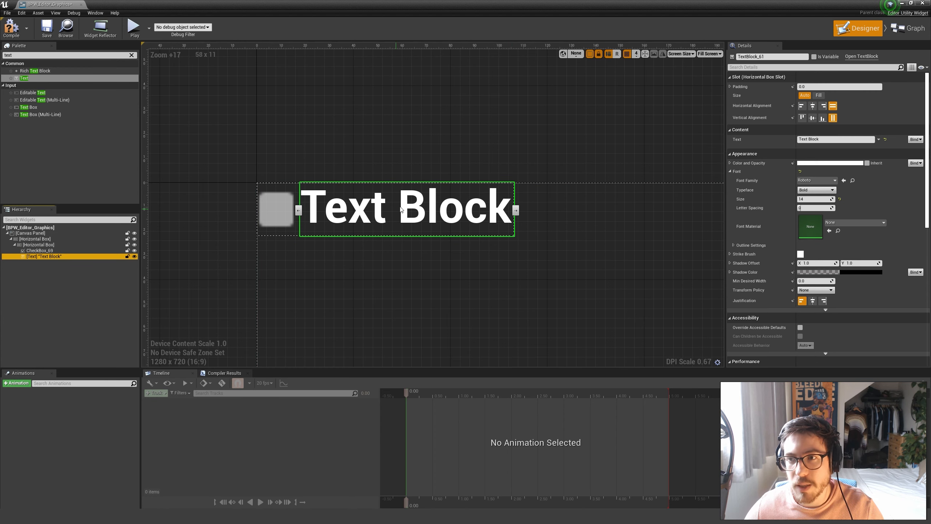
click(827, 140)
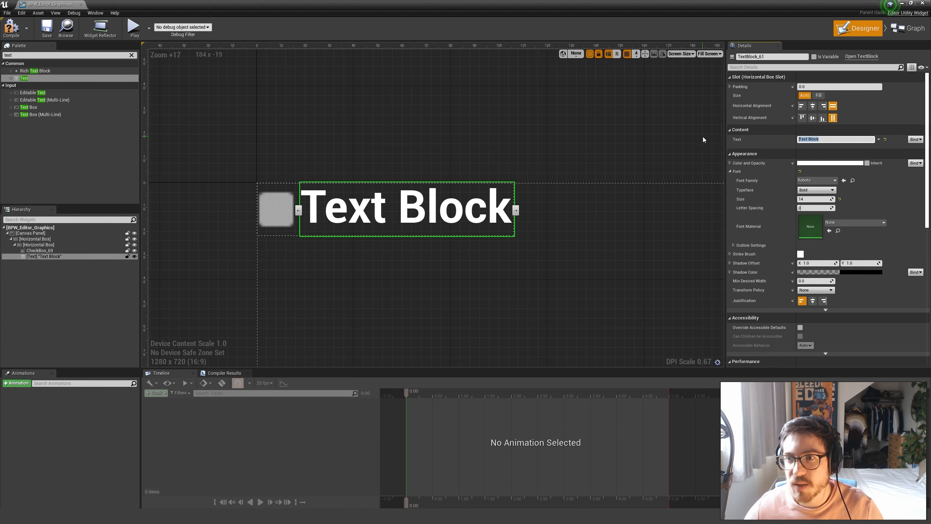
text(R)
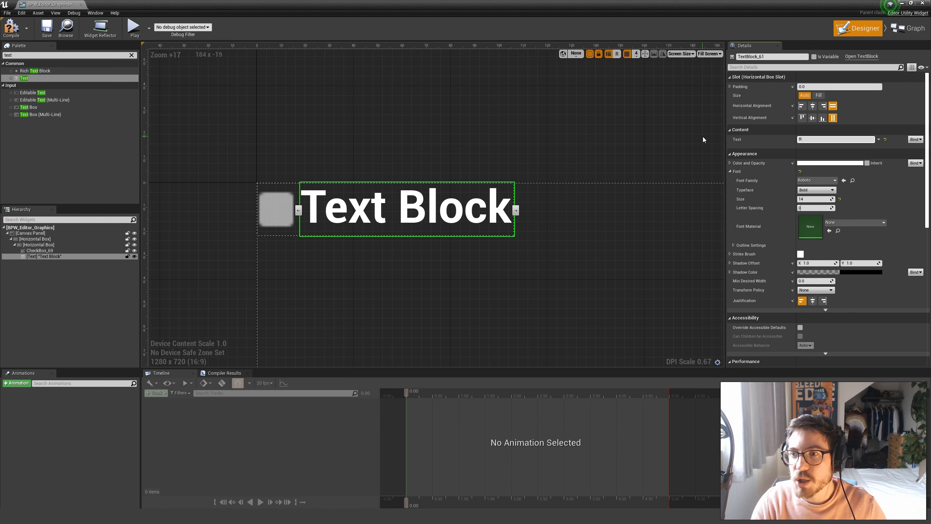
text(ay Tracing)
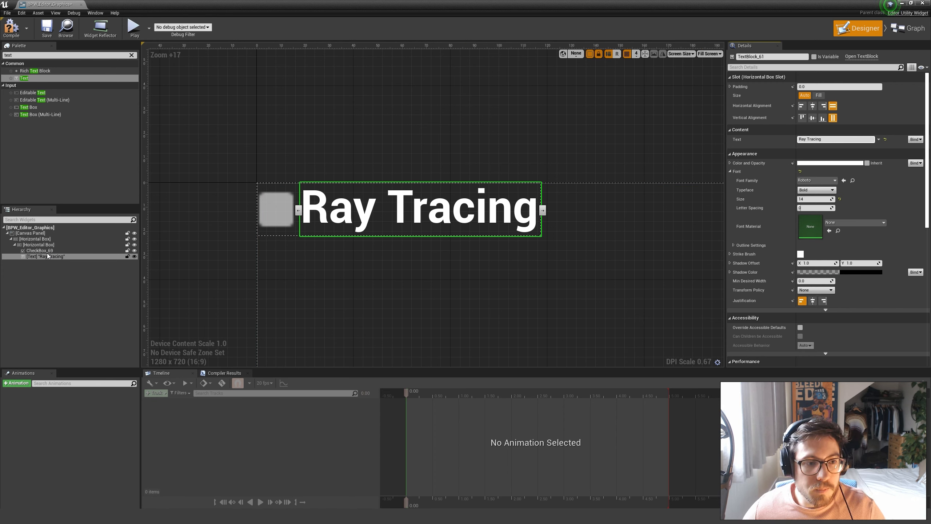
Step: Add an On Check State Changed event for the check box to the Event Graph
click(41, 251)
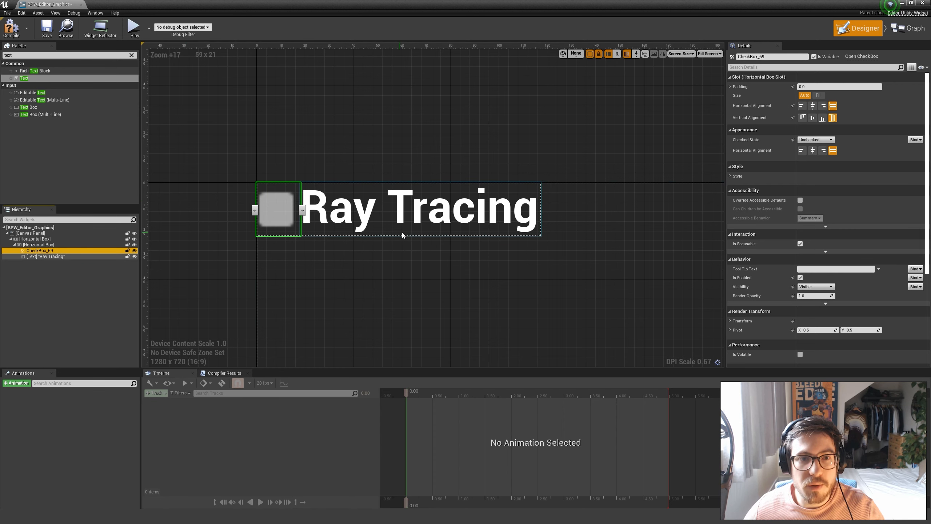
scroll(457, 255, down, 1)
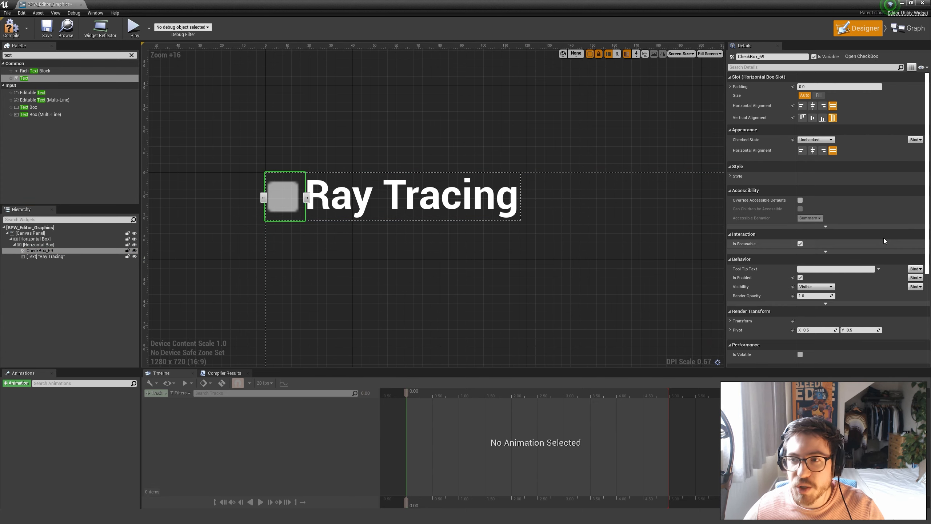
scroll(861, 232, down, 3)
scroll(861, 232, down, 2)
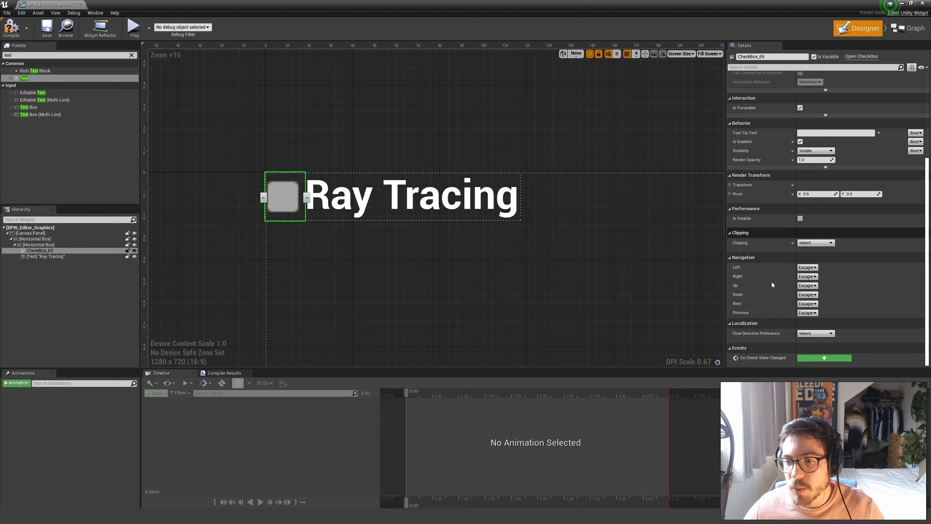
click(817, 356)
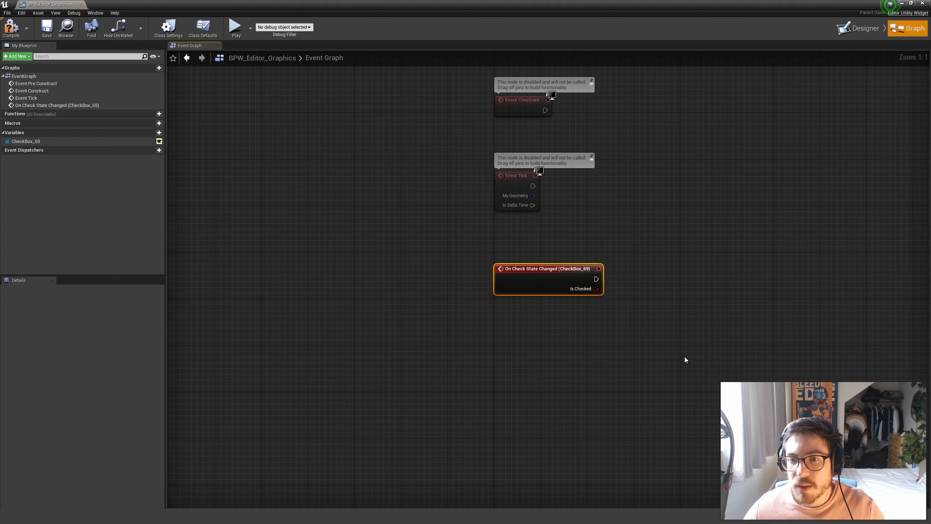
Step: Add a Branch node after the On Check State Changed event and wire Is Checked to its Condition
right_drag(670, 298, 367, 260)
click(440, 377)
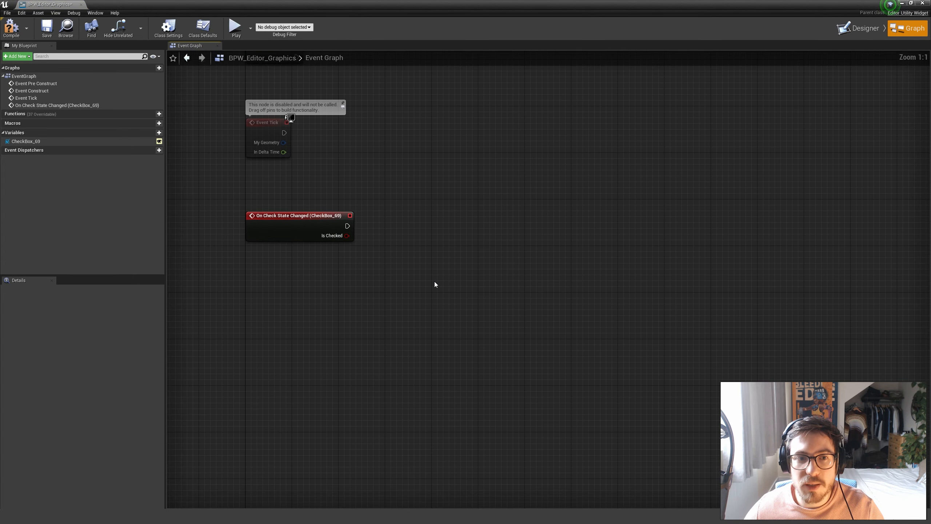
right_drag(434, 285, 407, 286)
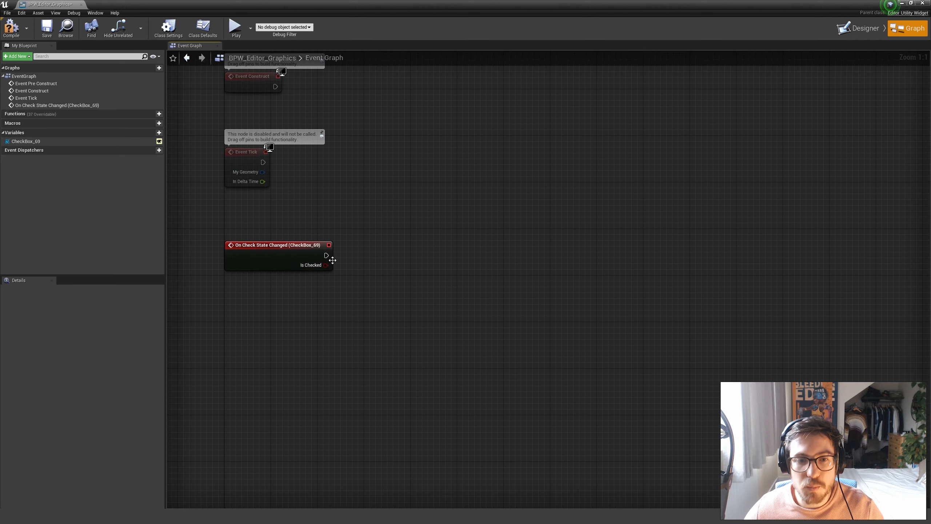
drag(325, 256, 432, 249)
text(branch)
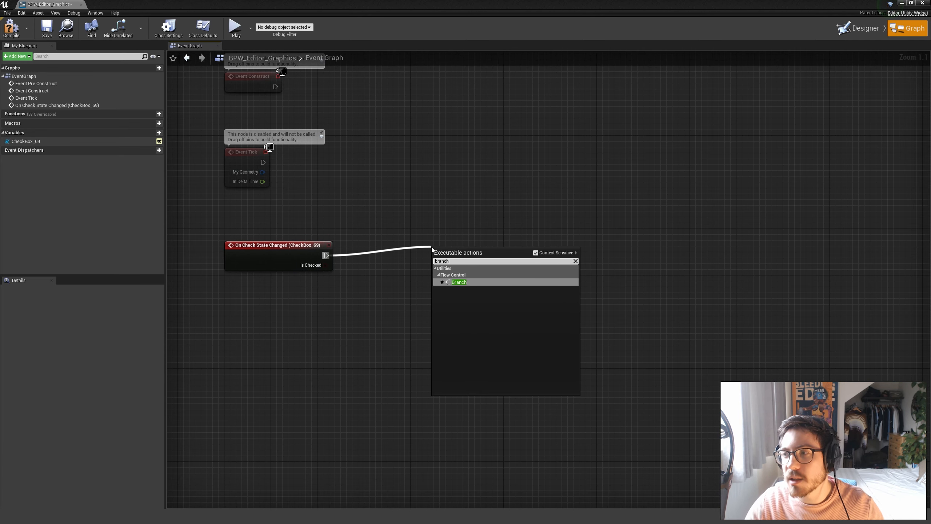
key(Return)
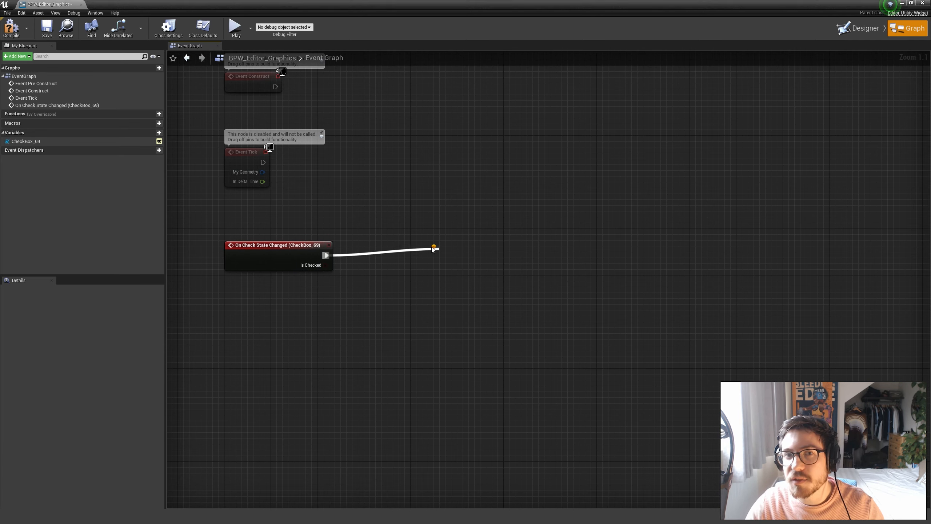
drag(478, 256, 457, 252)
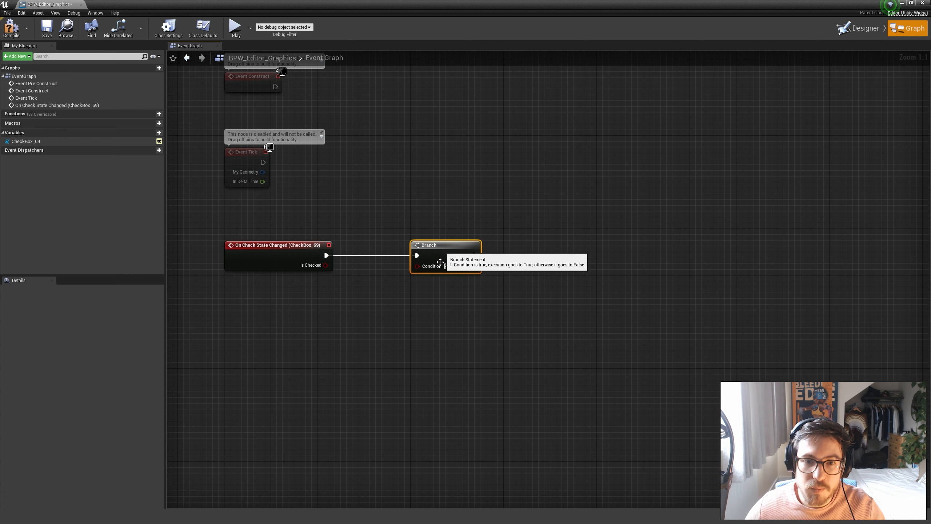
click(344, 271)
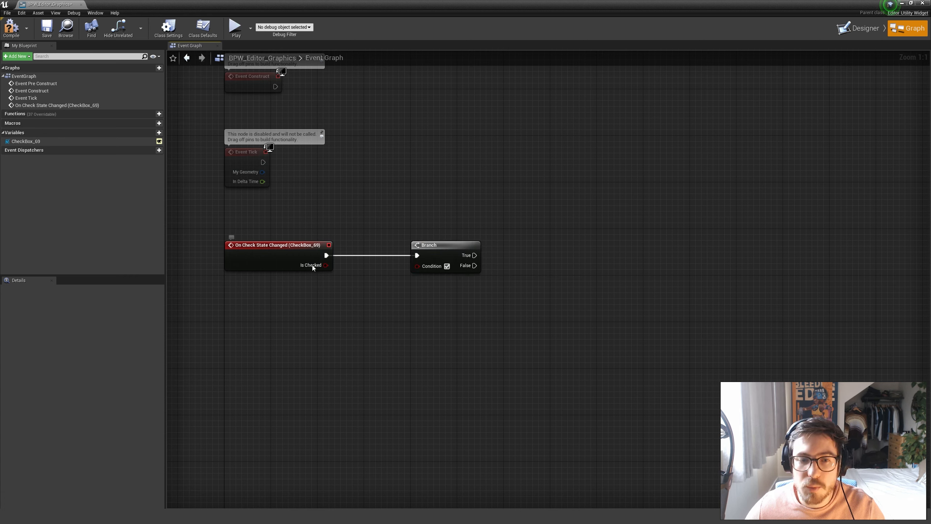
drag(326, 264, 387, 248)
click(528, 239)
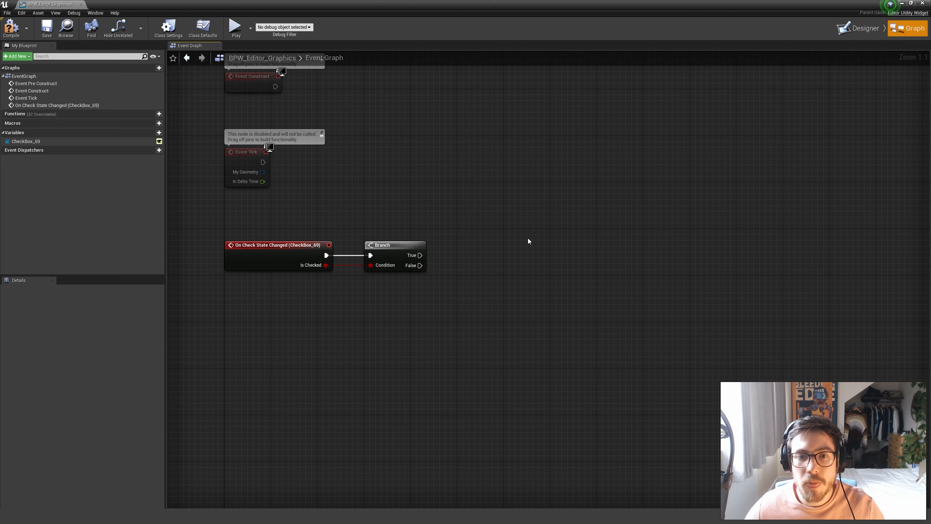
Step: Add an Execute Console Command node on the Branch's True output and align it with the Branch
right_drag(443, 257, 368, 258)
drag(345, 256, 451, 251)
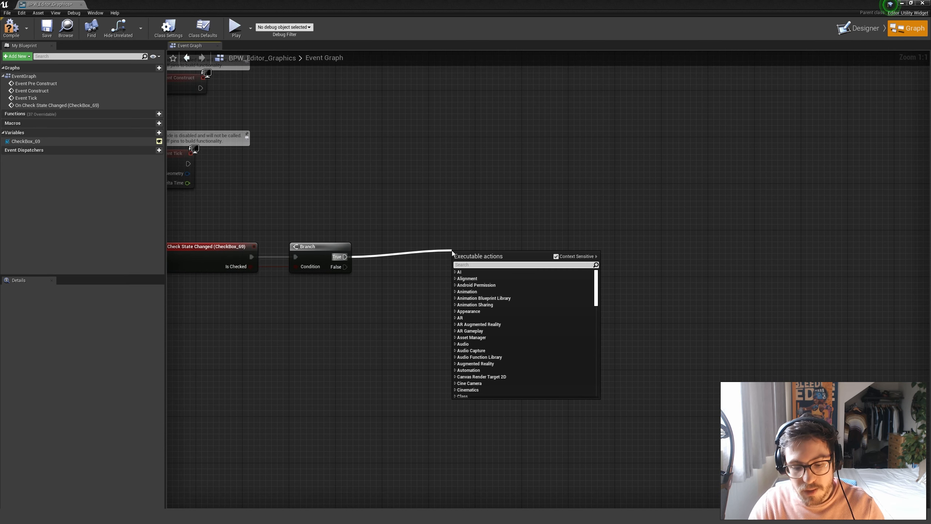
text(exec)
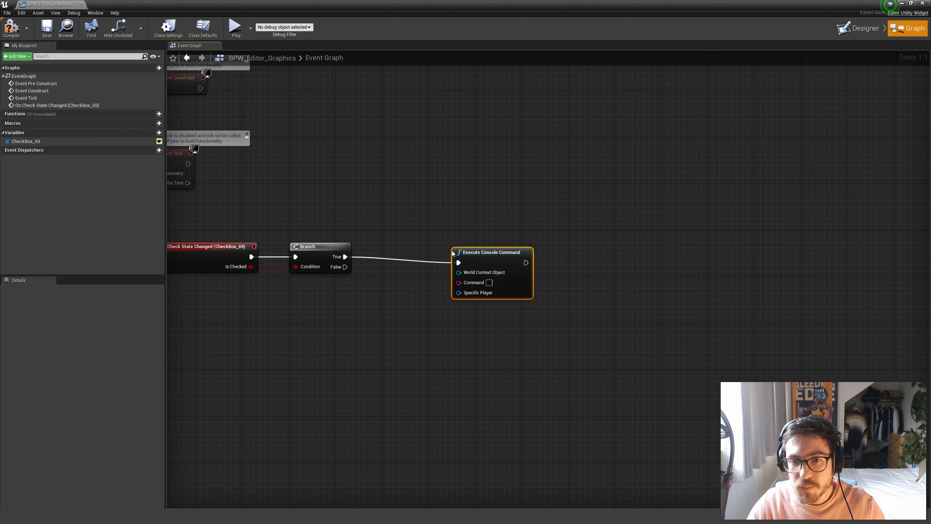
key(Return)
drag(452, 251, 439, 249)
click(462, 227)
right_drag(462, 227, 459, 197)
click(464, 221)
click(406, 232)
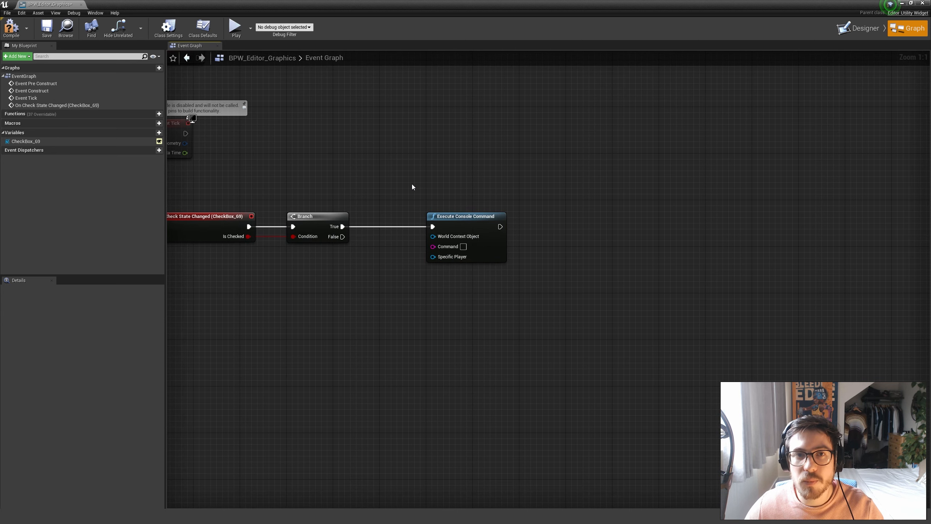
right_drag(378, 178, 371, 195)
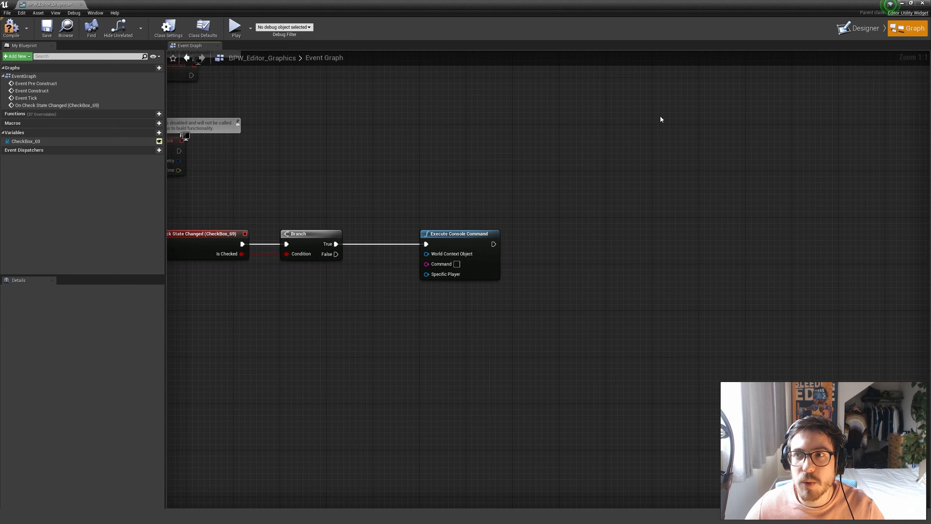
Step: Minimize the widget editor, show the Output Log in the level editor and look back through its earlier entries
click(901, 4)
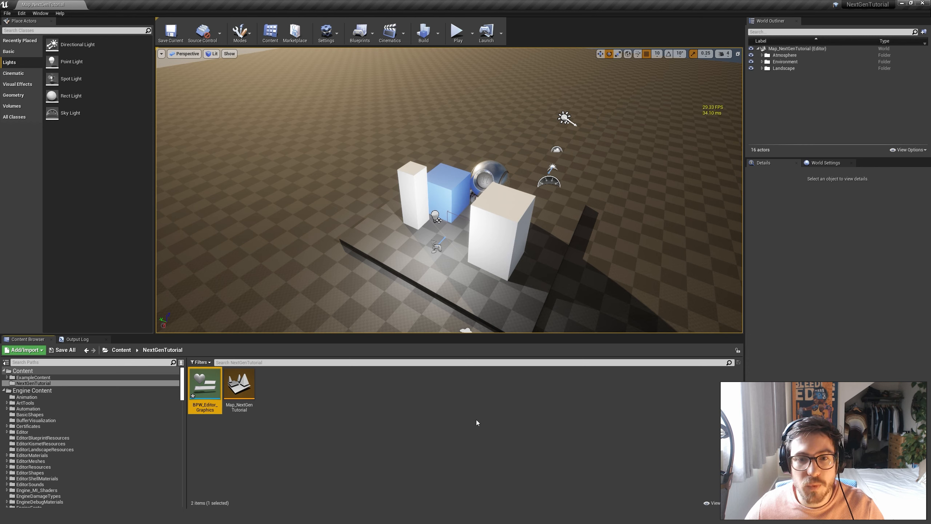
click(477, 420)
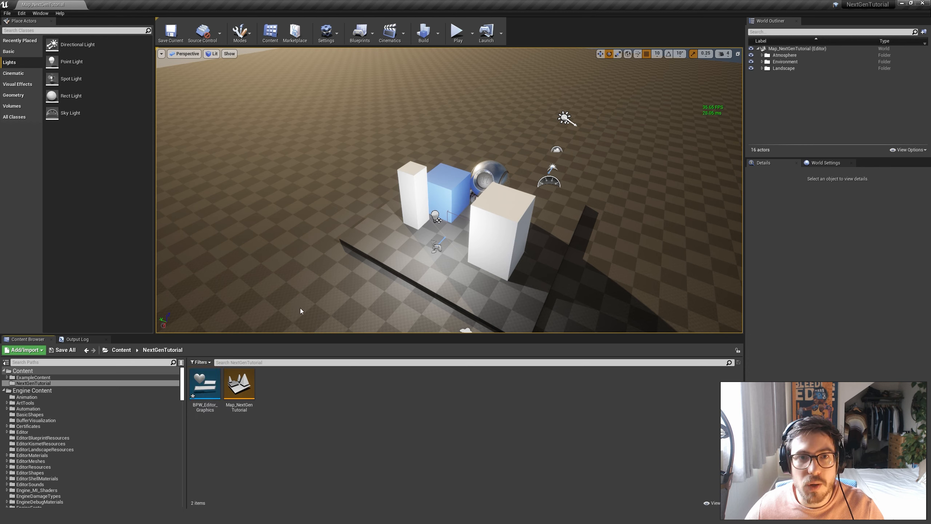
click(46, 15)
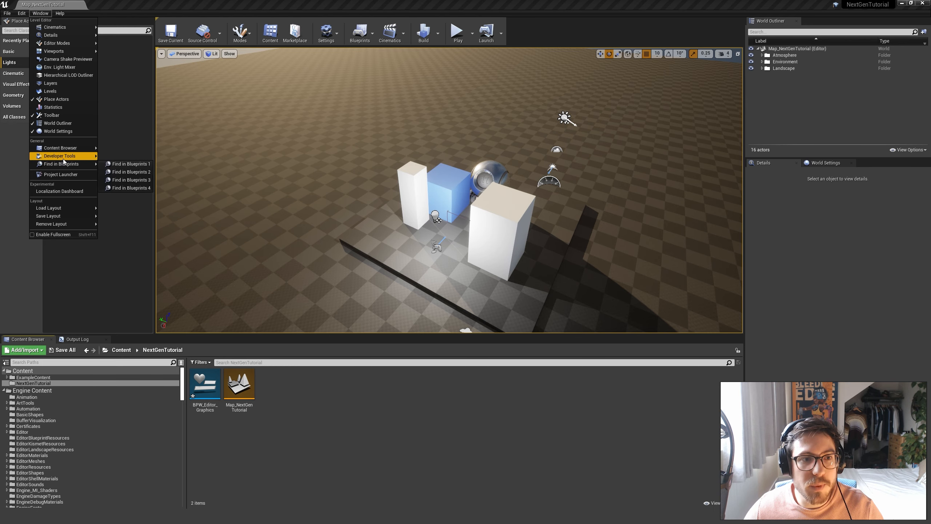
mouse_move(63, 160)
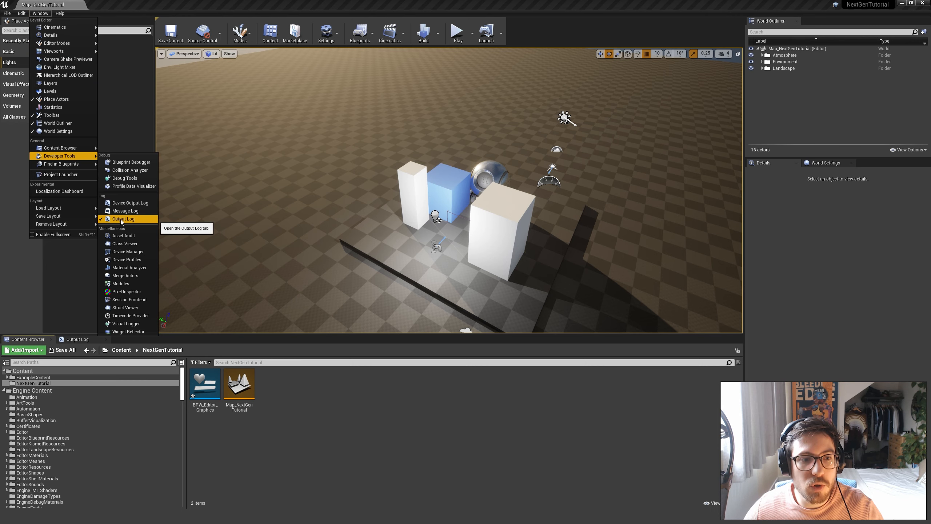
click(82, 340)
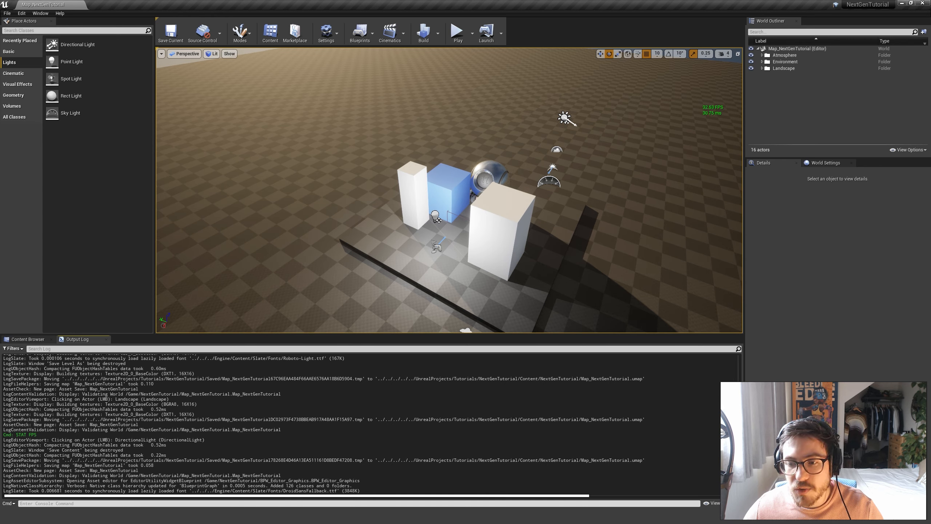
scroll(181, 424, up, 20)
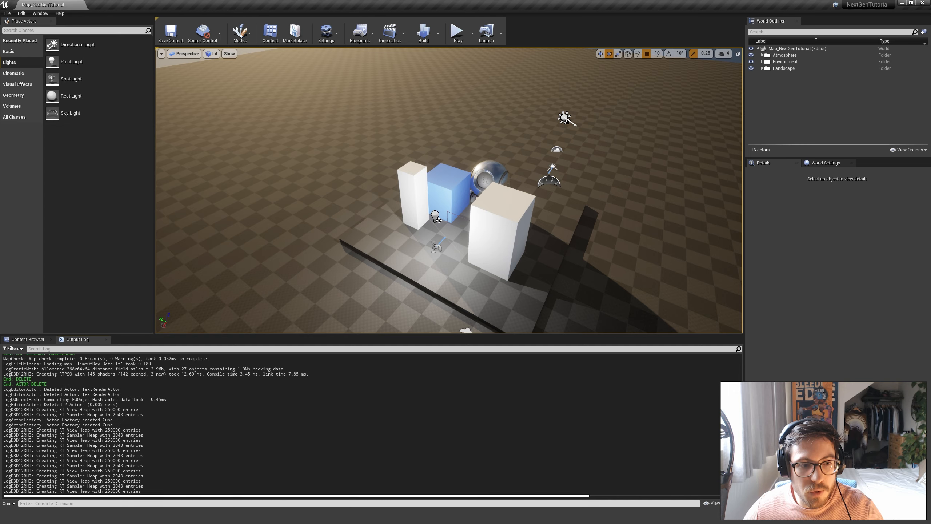
Step: Search the console commands for "raytracing" and look through the suggested ray tracing variables
scroll(181, 423, up, 8)
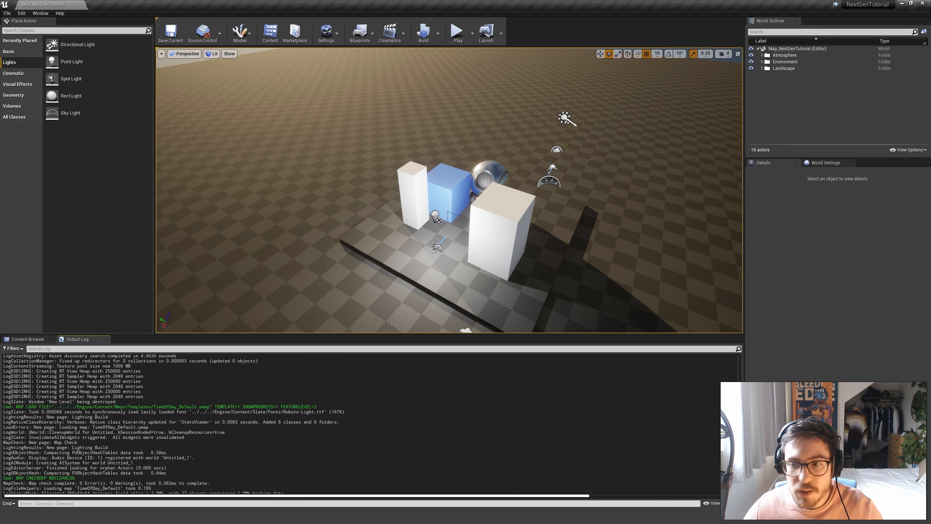
scroll(181, 423, down, 15)
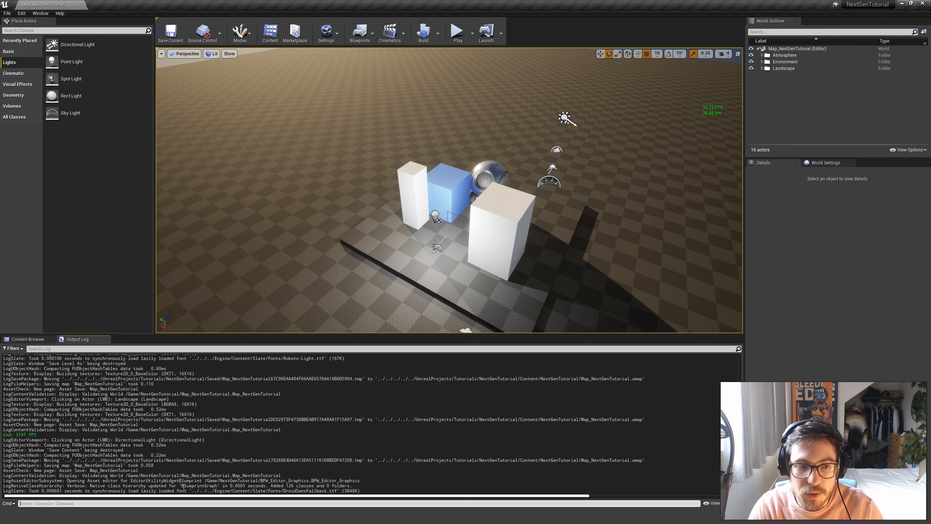
text(ra)
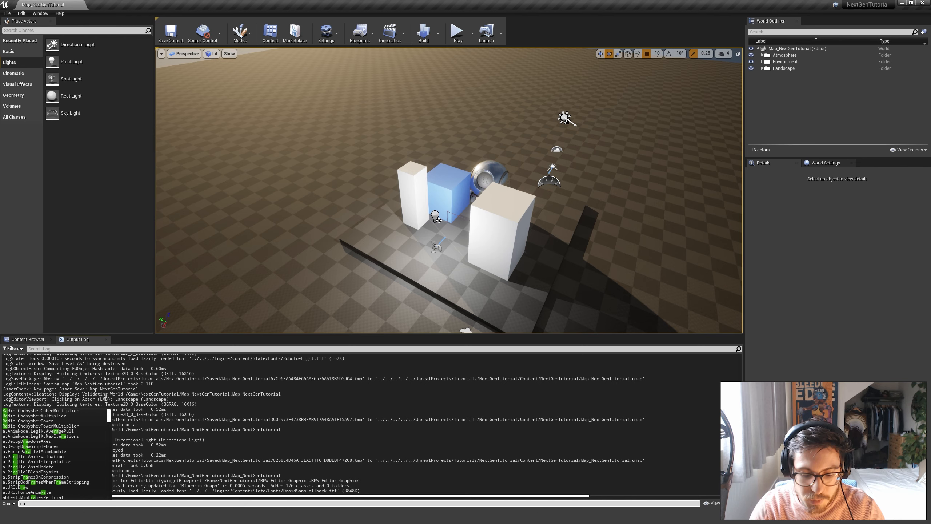
text(ytracing)
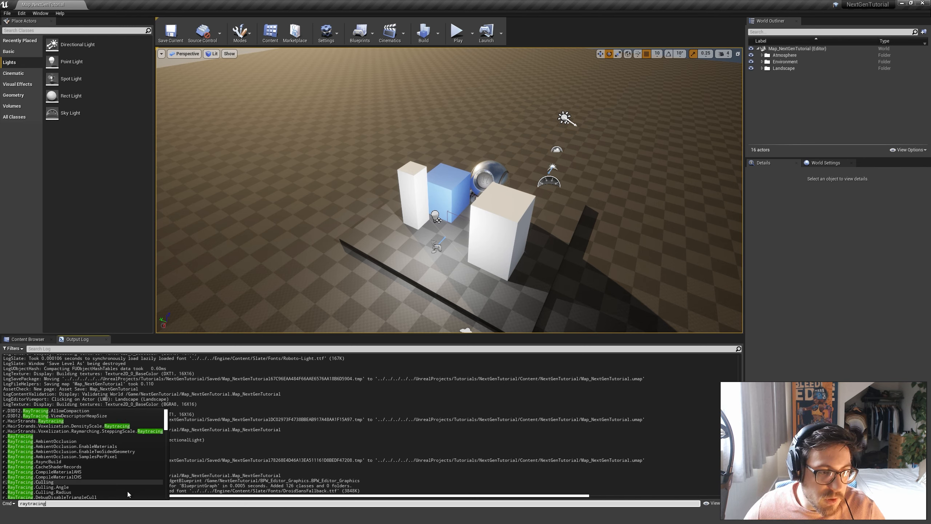
scroll(111, 464, down, 5)
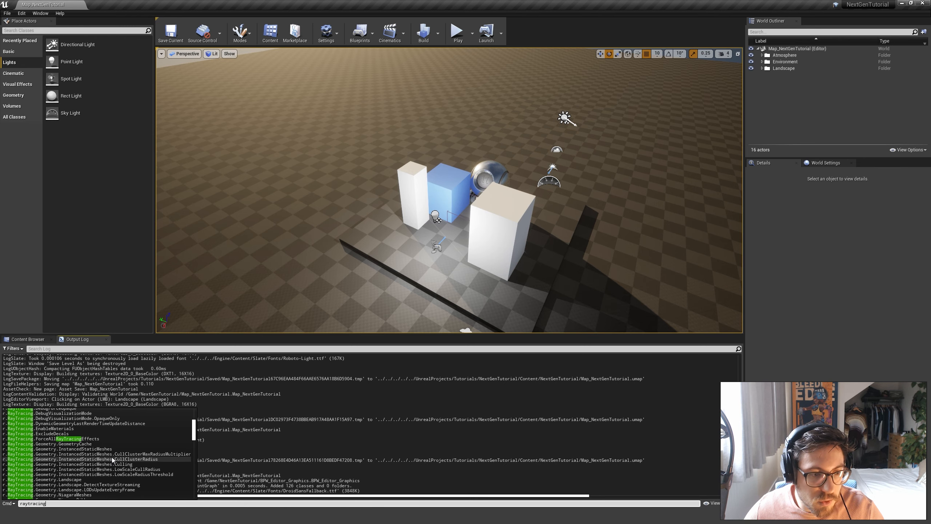
scroll(112, 456, down, 10)
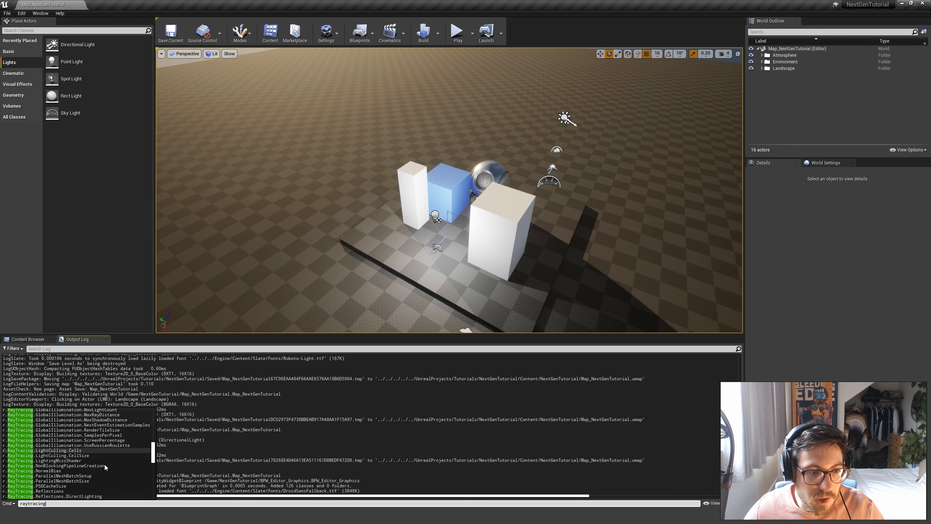
scroll(104, 459, down, 8)
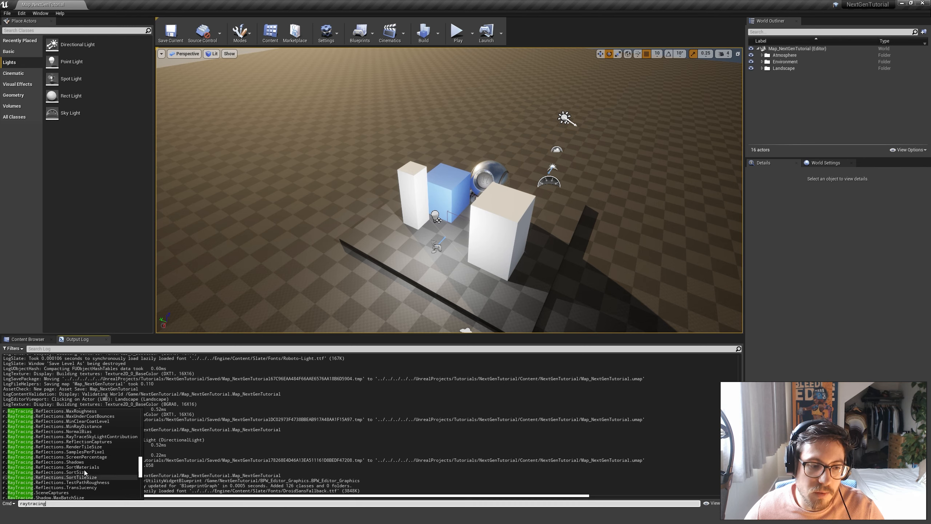
scroll(75, 471, down, 5)
scroll(64, 474, up, 8)
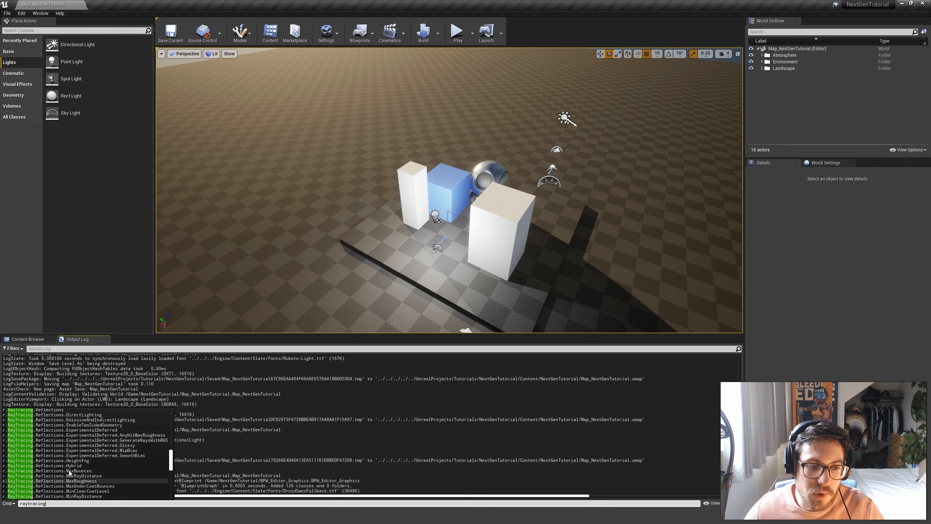
scroll(71, 470, up, 10)
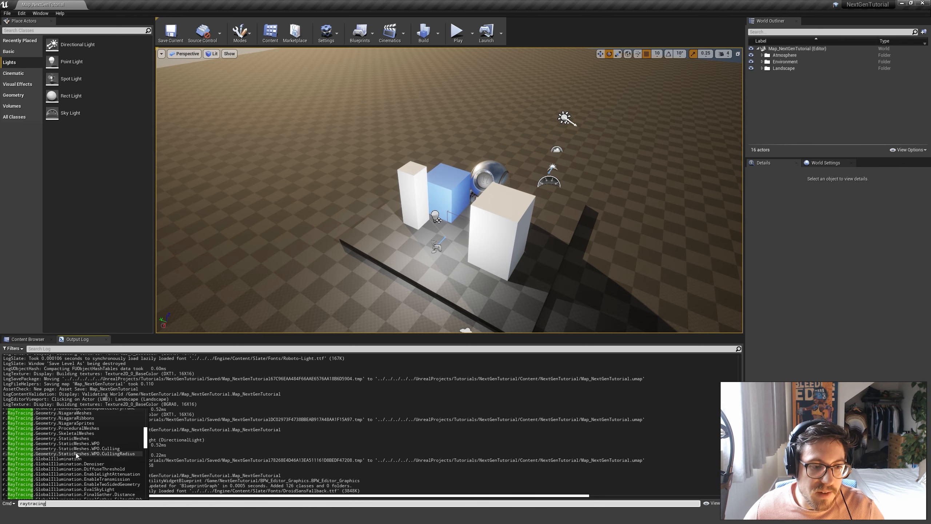
scroll(75, 453, up, 5)
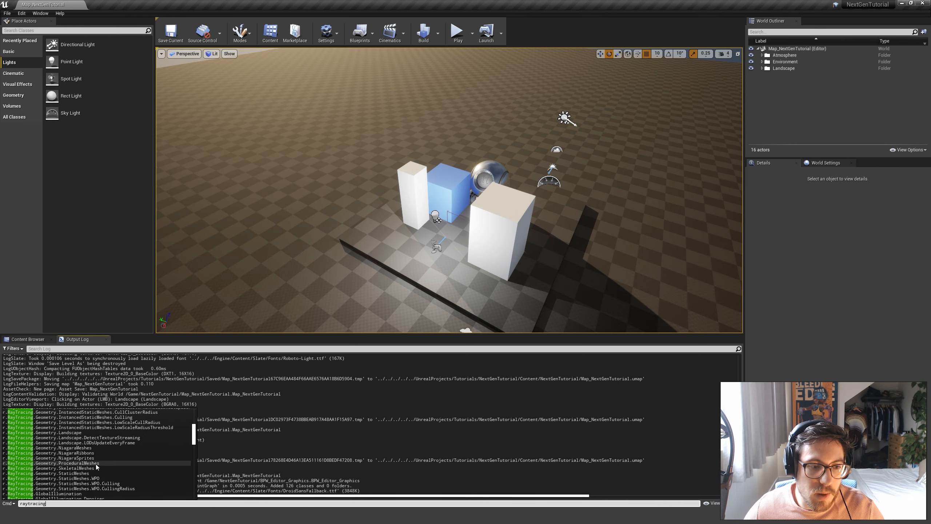
scroll(96, 465, up, 5)
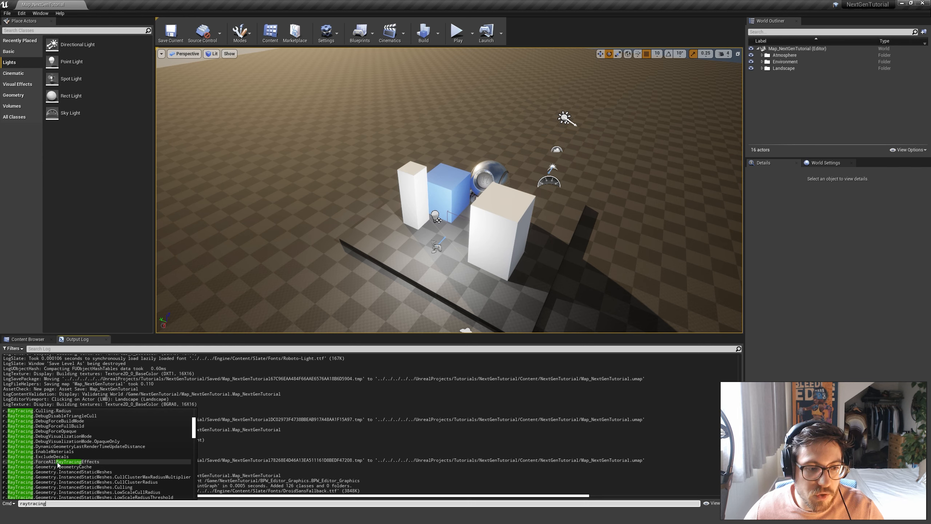
Step: Run r.RayTracing.ForceAllRayTracingEffects without a value to query its current setting, and check the result in the Output Log
click(49, 463)
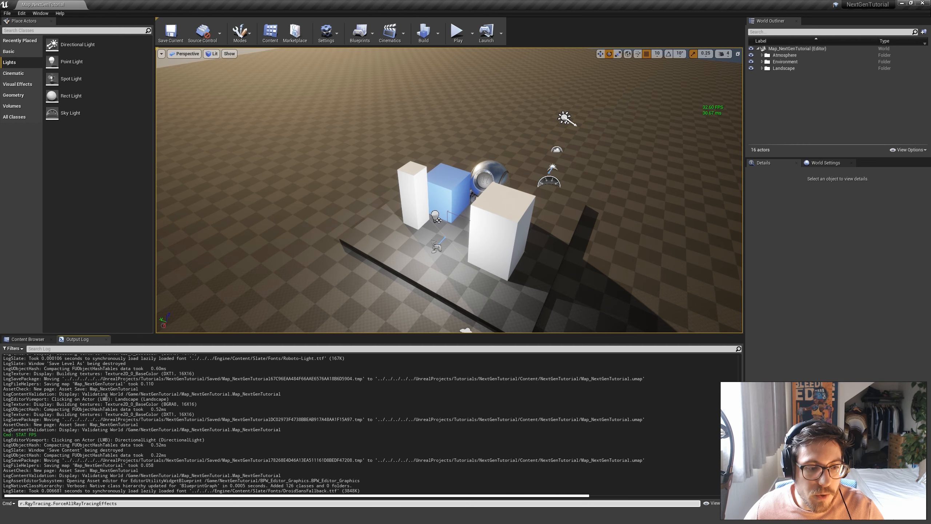
key(Return)
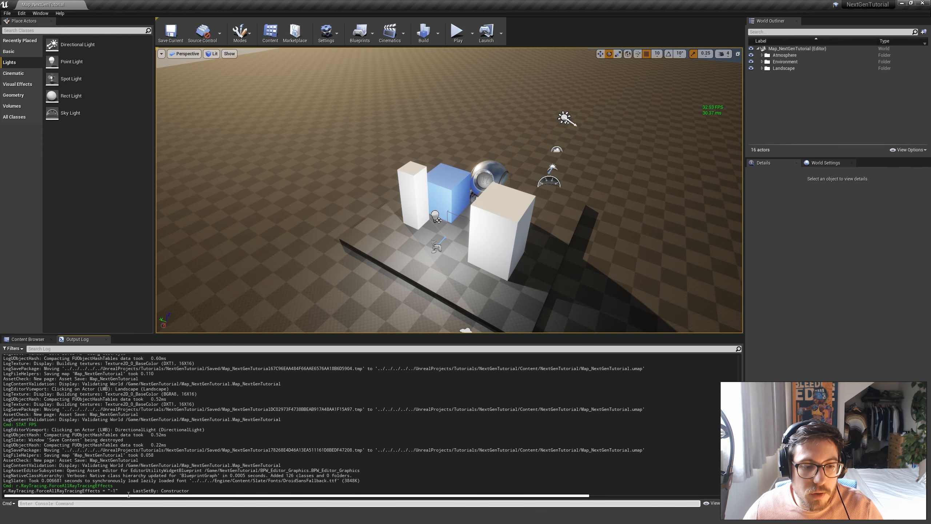
drag(118, 492, 115, 491)
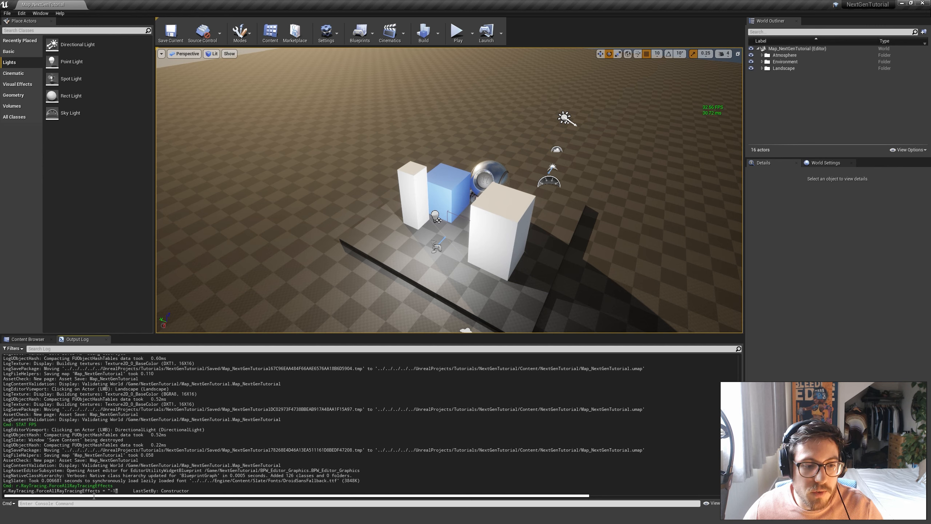
drag(119, 491, 3, 492)
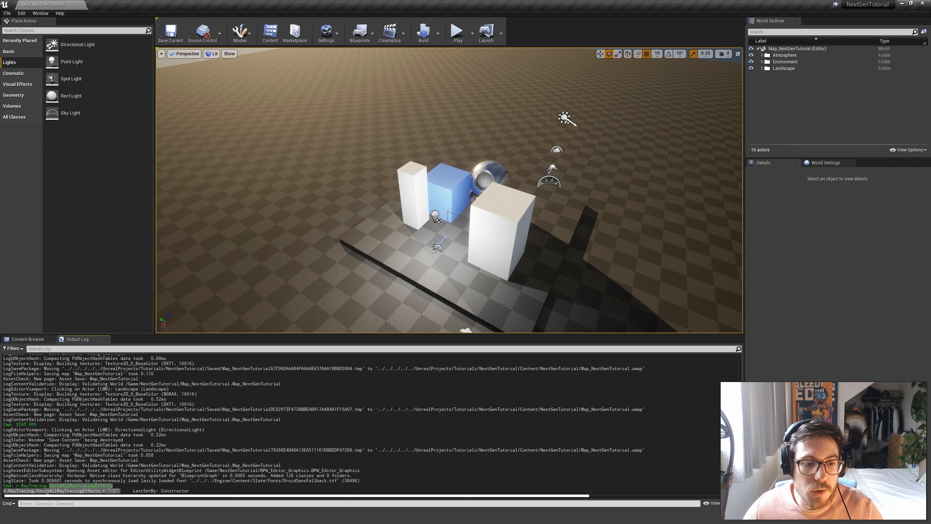
click(178, 466)
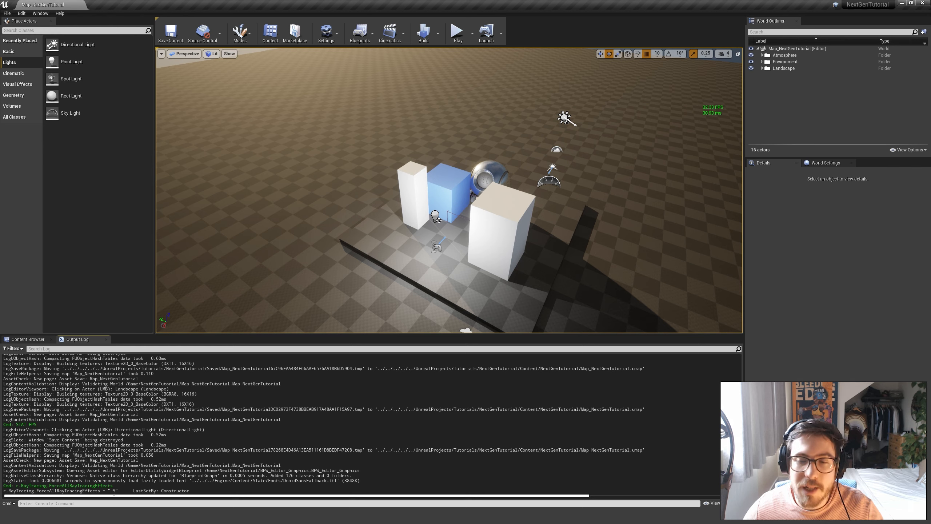
Step: Select the PostProcessVolume in the Atmosphere folder and show its Ray Tracing Global Illumination settings
click(762, 54)
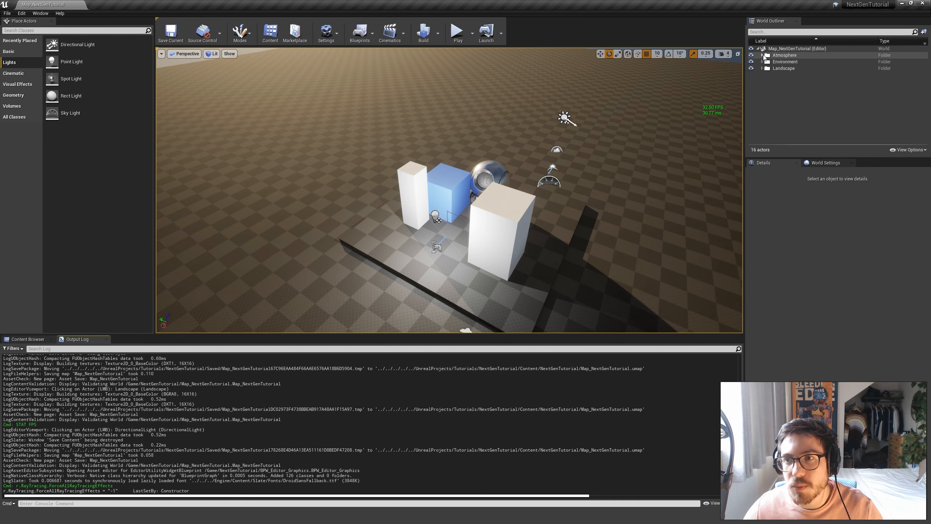
click(796, 88)
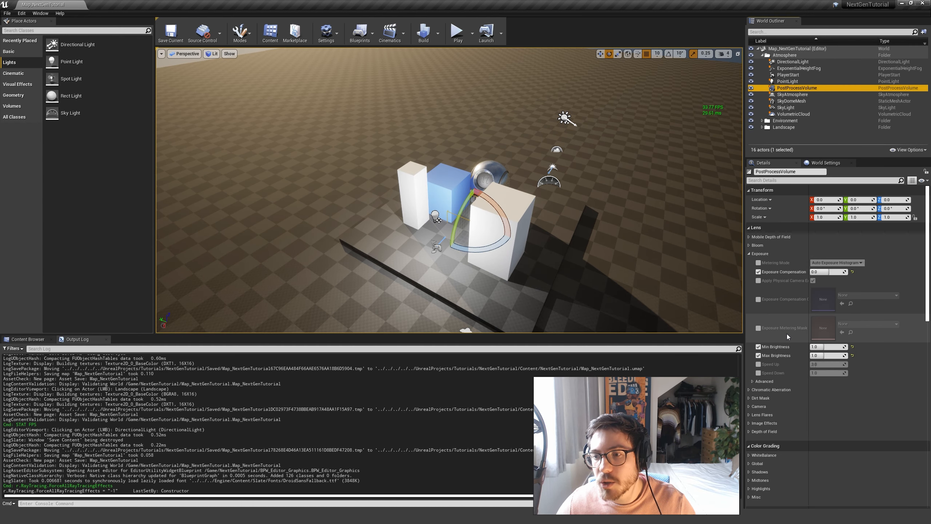
scroll(800, 392, down, 10)
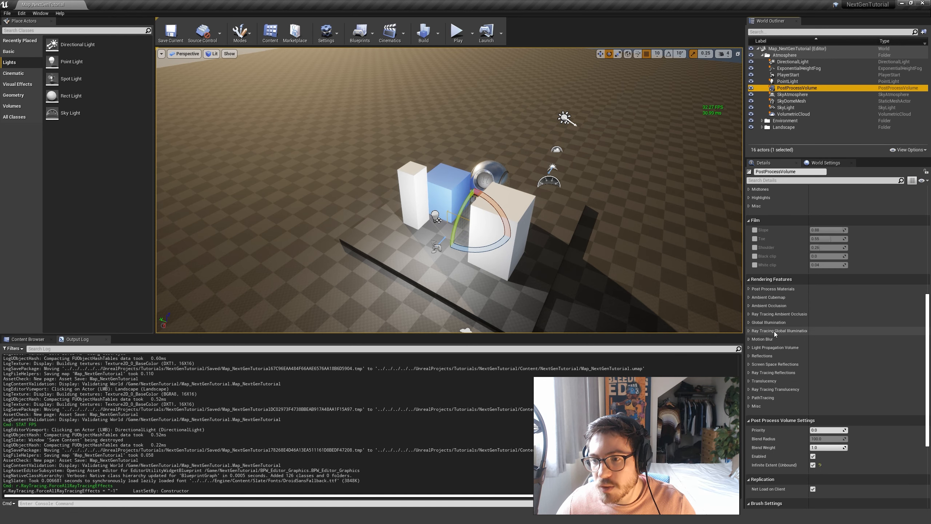
click(749, 333)
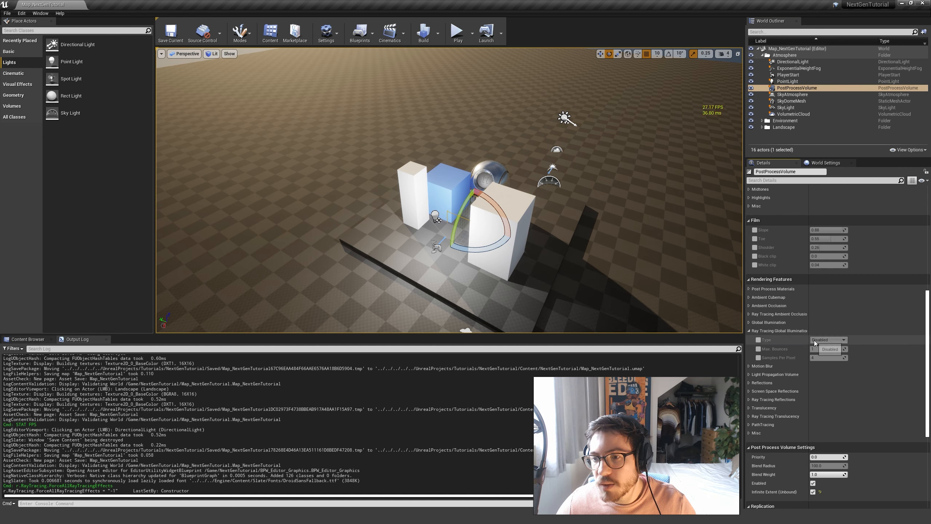
Step: Try the Type override of Ray Tracing Global Illumination, check its available options, and switch the override off again
click(758, 340)
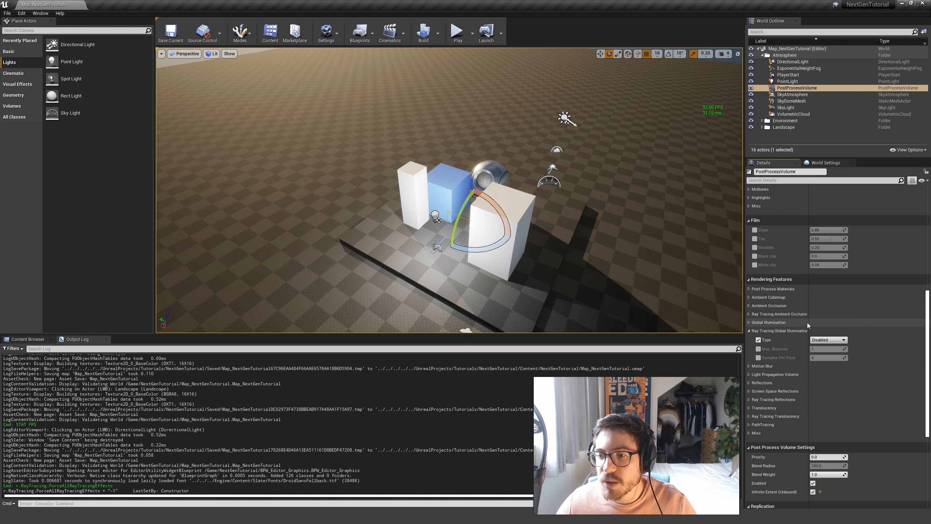
drag(812, 323, 832, 322)
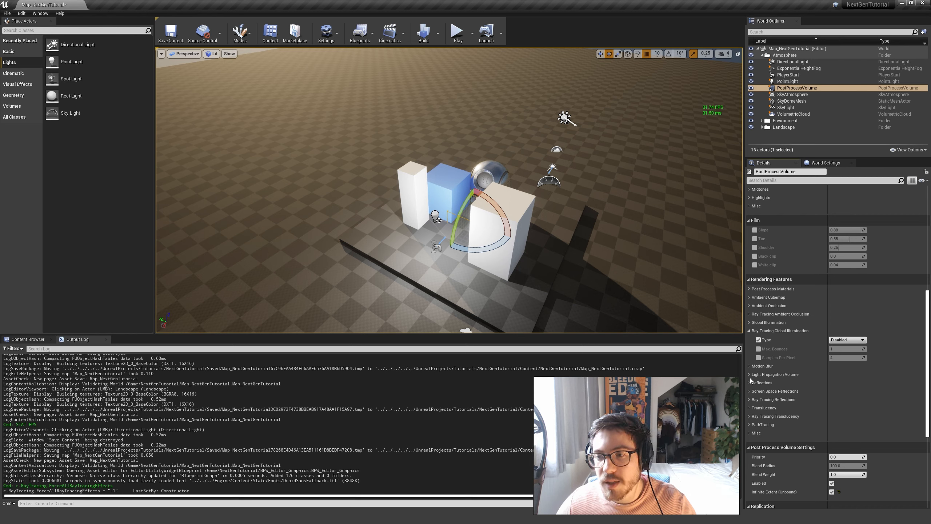
click(854, 341)
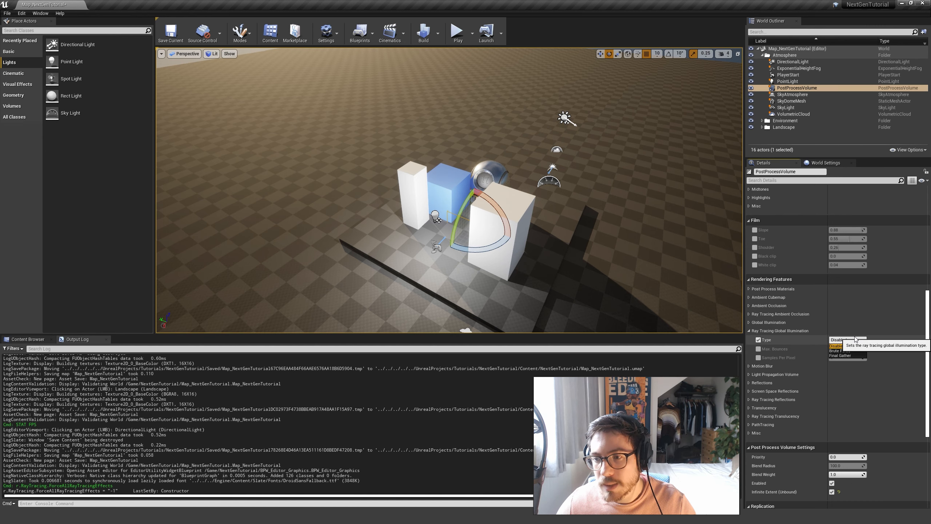
click(846, 346)
click(757, 340)
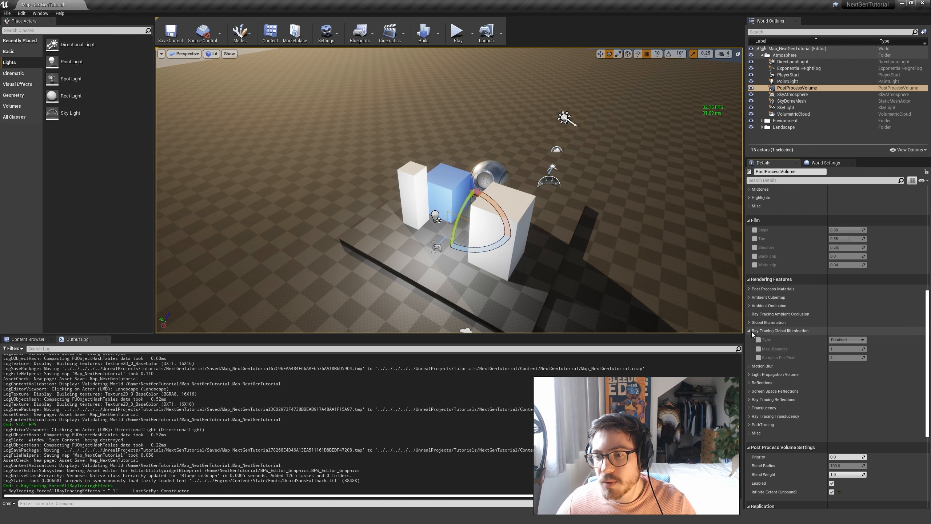
click(751, 332)
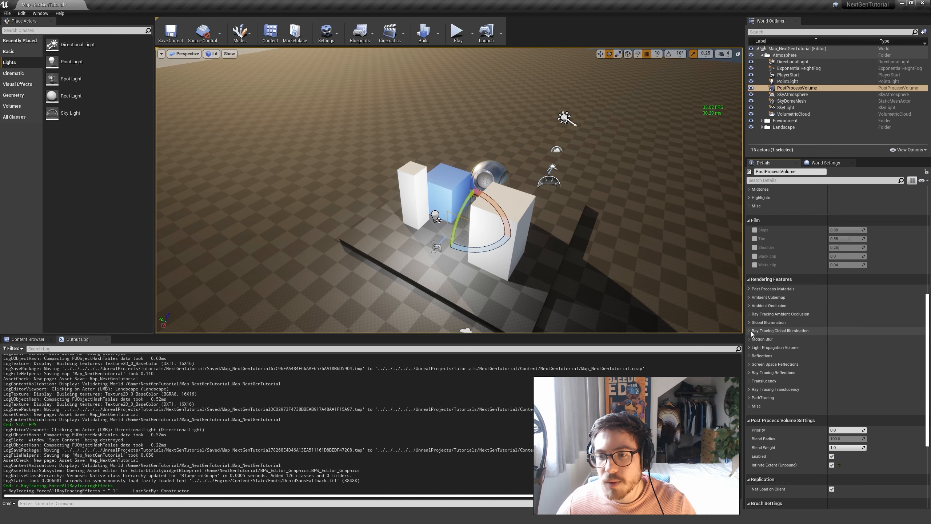
Step: Run the console command r.RayTracing.ForceAllRayTracingEffects 0 and inspect the boxes and material ball in the level up close
click(140, 504)
key(Up)
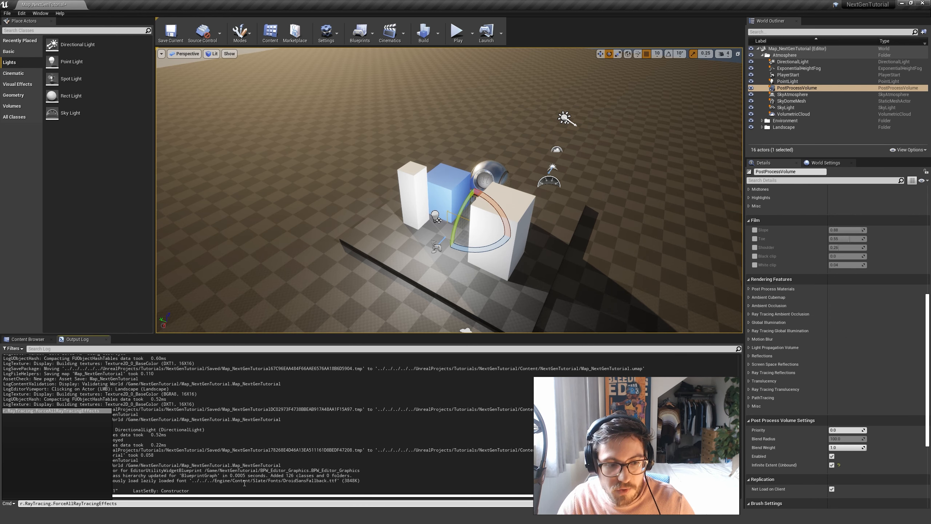
key(Return)
key(Up)
text(0)
key(Return)
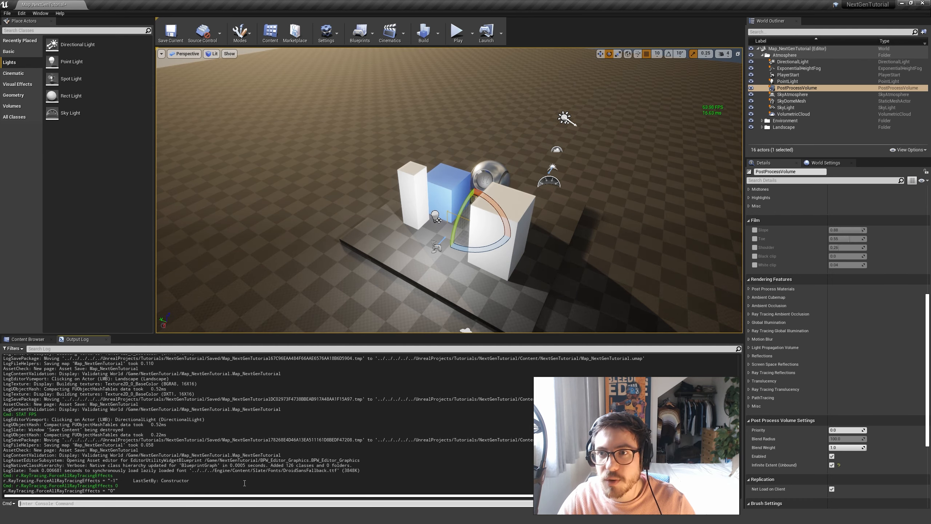
right_drag(516, 192, 516, 192)
key(w)
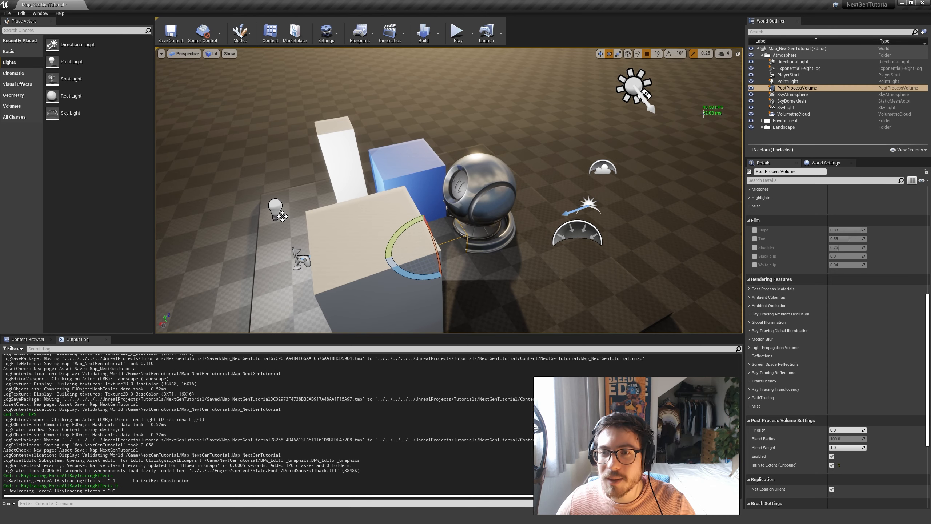
scroll(521, 159, down, 4)
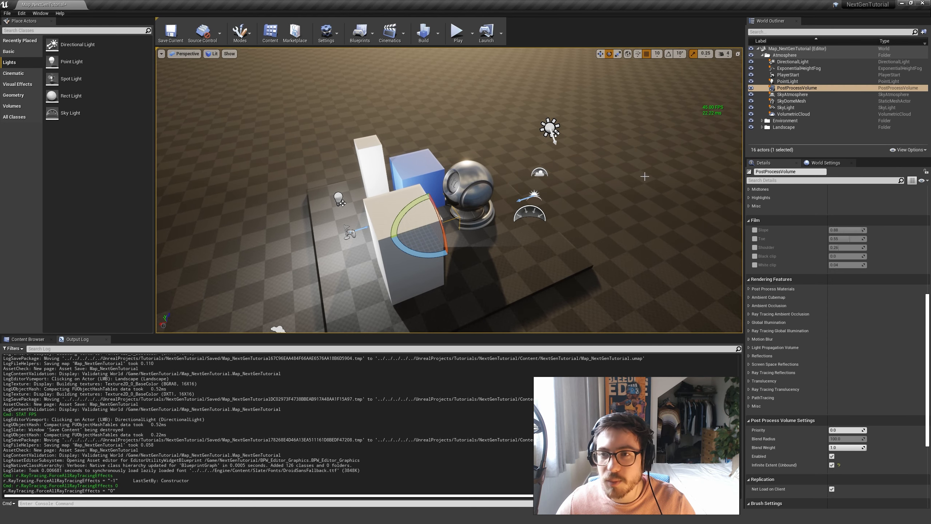
Step: Copy r.RayTracing.ForceAllRayTracingEffects 0 from the console into the Command input of the Execute Console Command node in BPW_Editor_Graphics
click(110, 504)
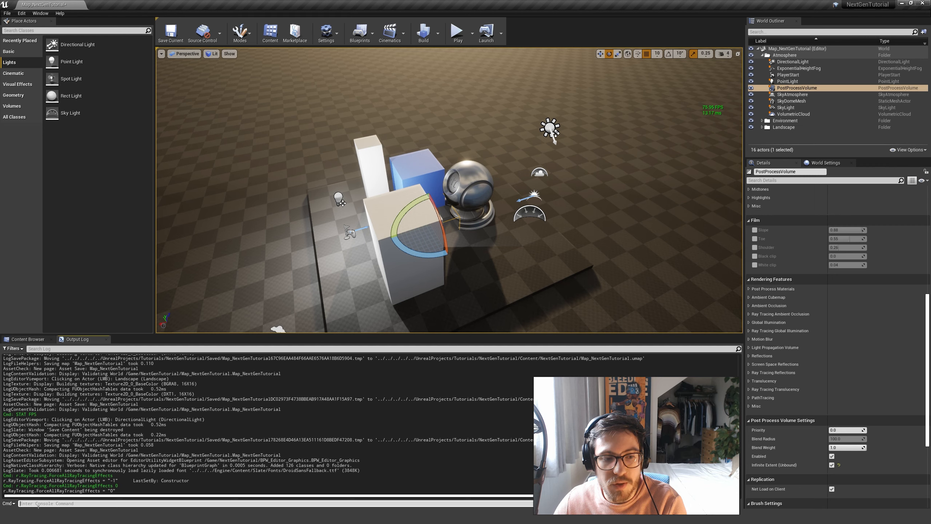
key(Up)
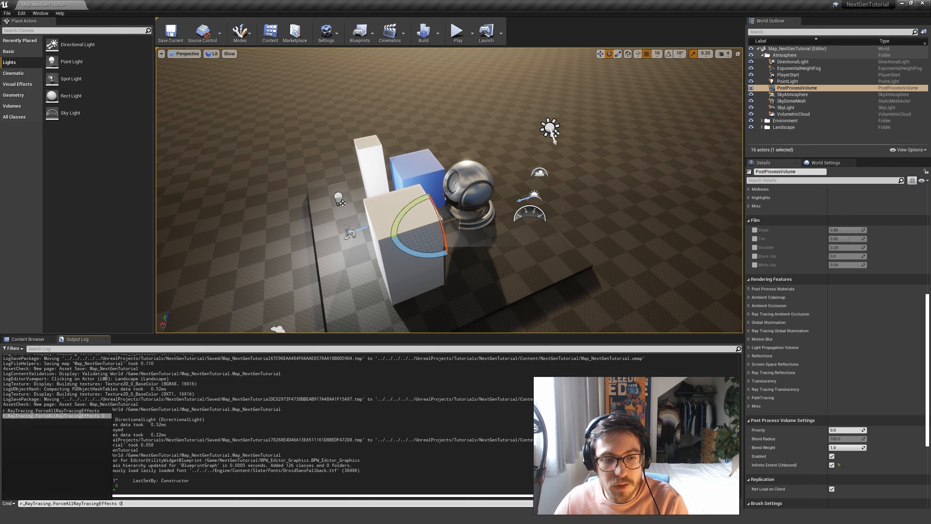
drag(128, 506, 19, 504)
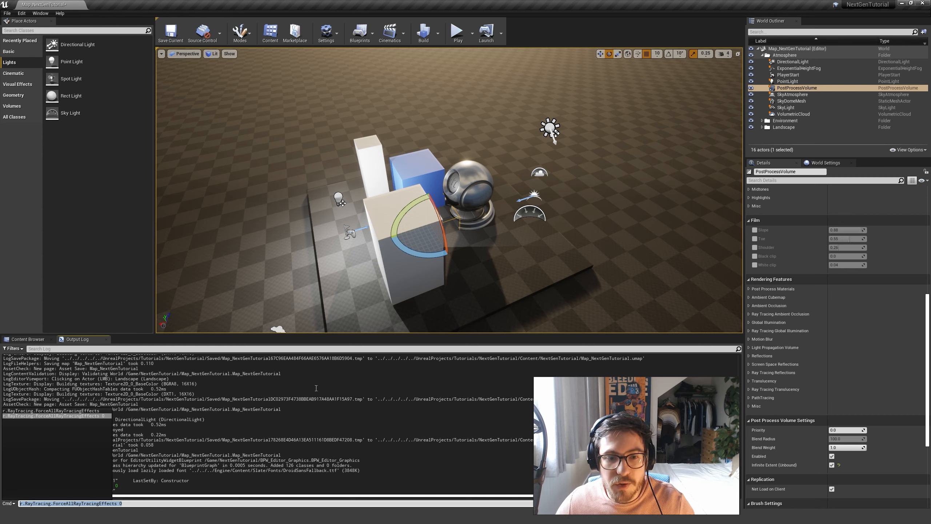
click(224, 424)
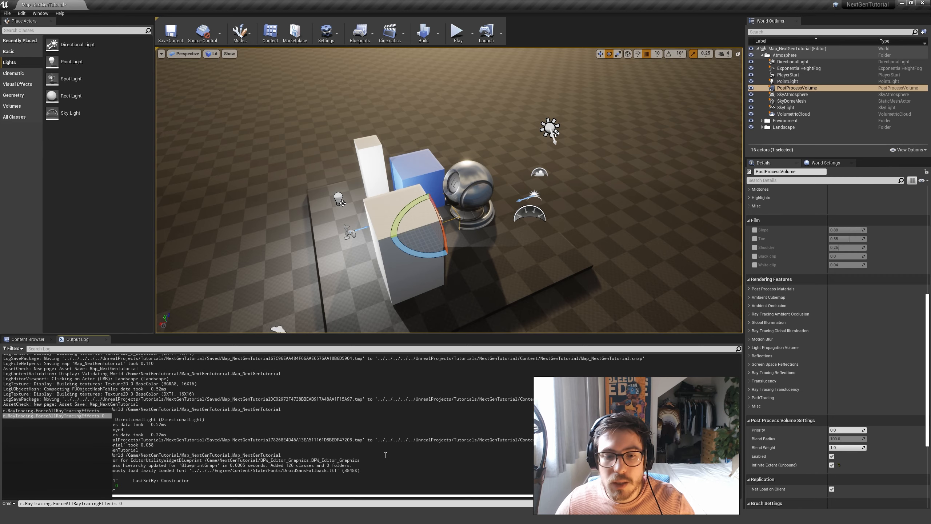
click(260, 497)
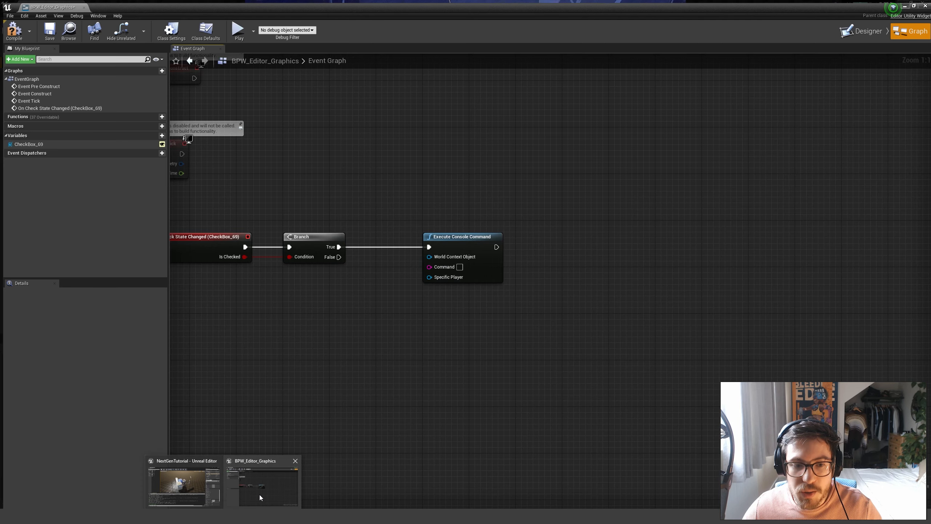
click(259, 495)
right_drag(411, 319, 479, 320)
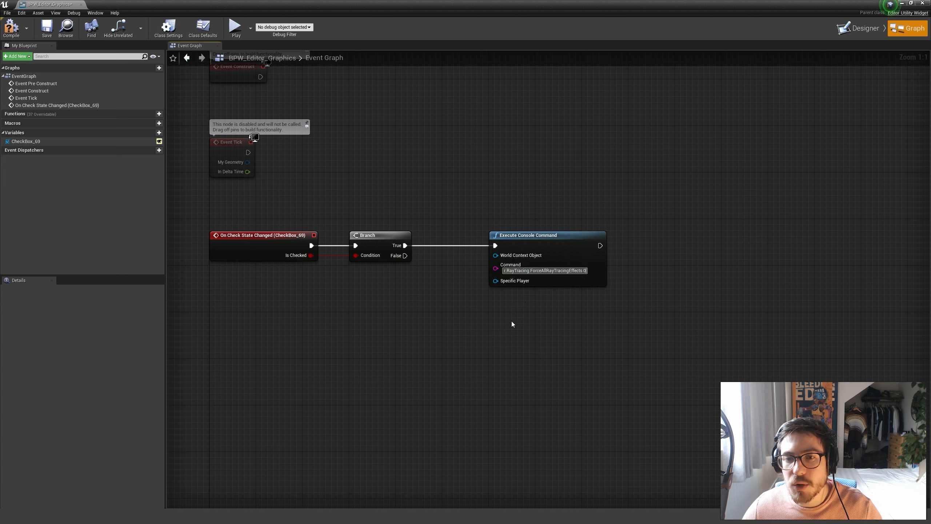
Step: Change the Command of the Execute Console Command node on the Branch's True output to r.RayTracing.ForceAllRayTracingEffects -1
click(539, 346)
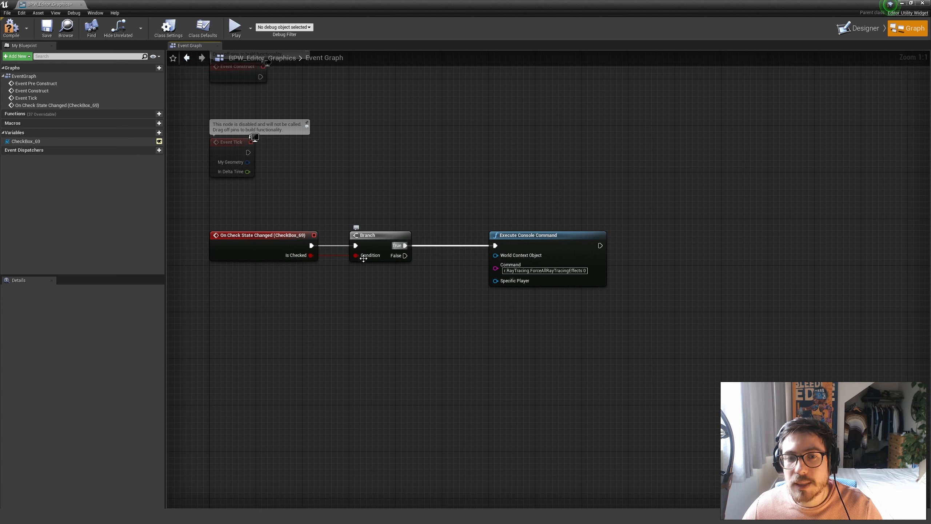
double_click(586, 271)
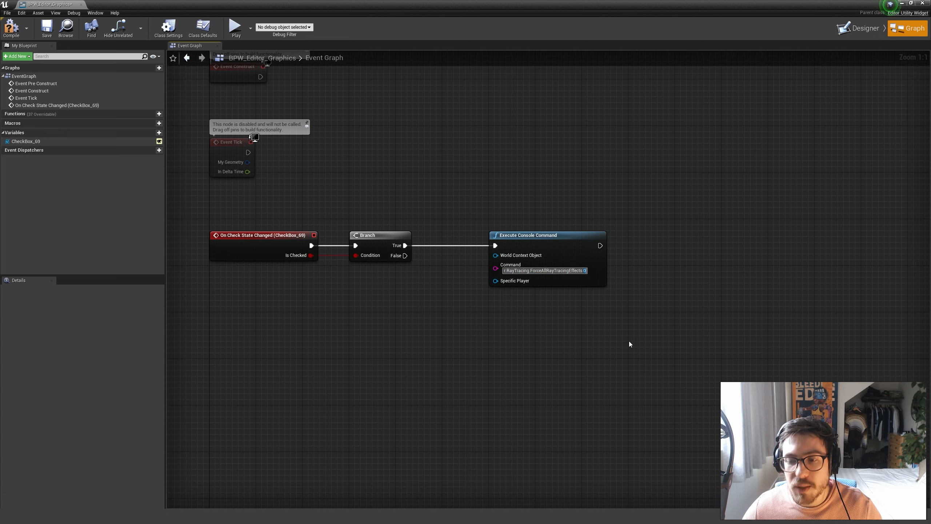
text(-1)
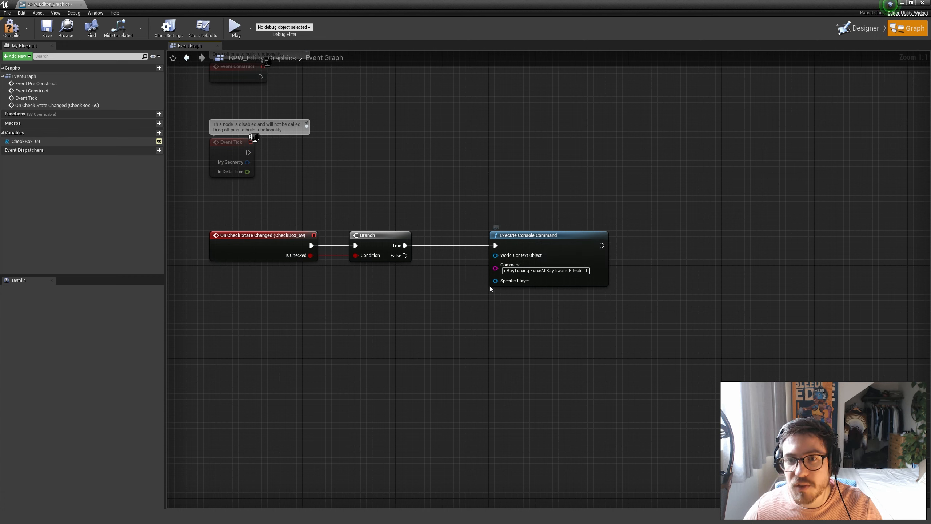
Step: Duplicate the Execute Console Command node, place the copy directly below the original, and connect the Branch's False output to it
drag(448, 204, 659, 317)
key(ctrl+c)
key(ctrl+v)
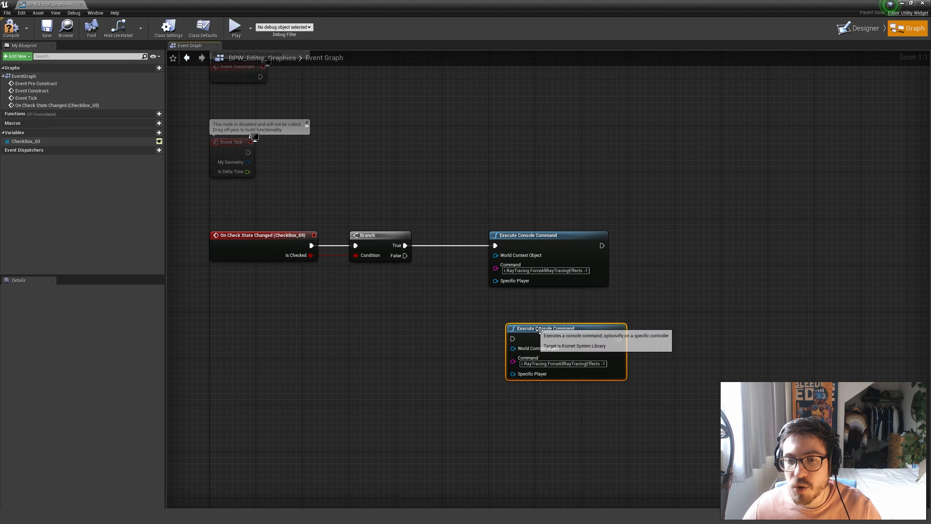
drag(542, 334, 524, 311)
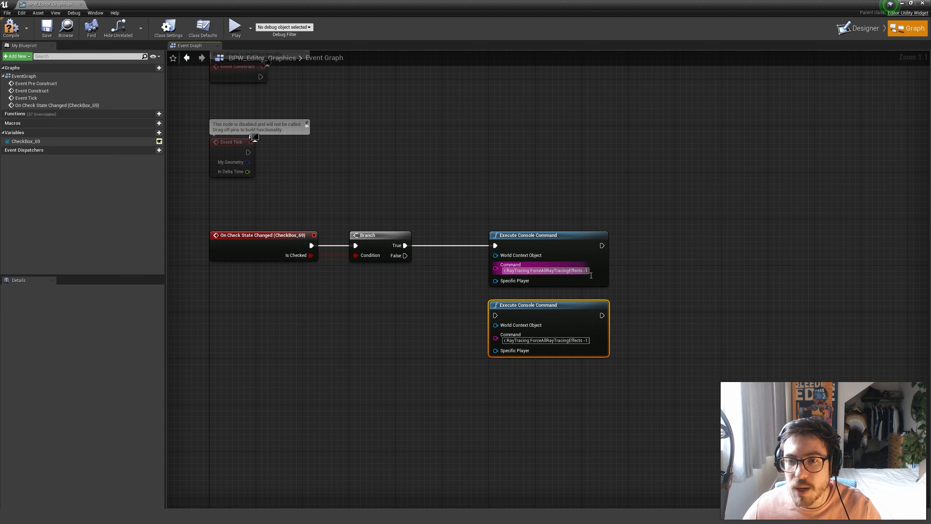
click(454, 280)
drag(398, 256, 495, 315)
Step: Set the False branch node's Command to r.RayTracing.ForceAllRayTracingEffects 0, then compile and save the widget blueprint
click(583, 341)
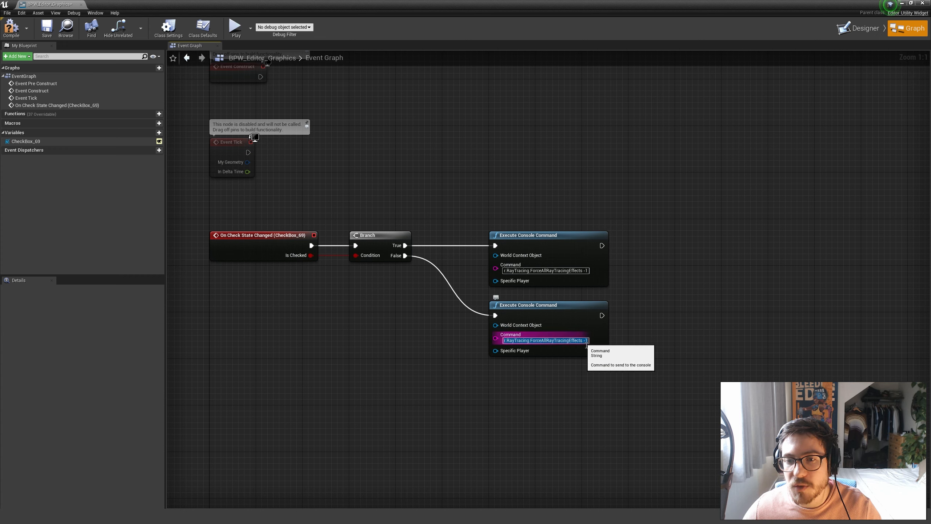
drag(584, 342, 589, 343)
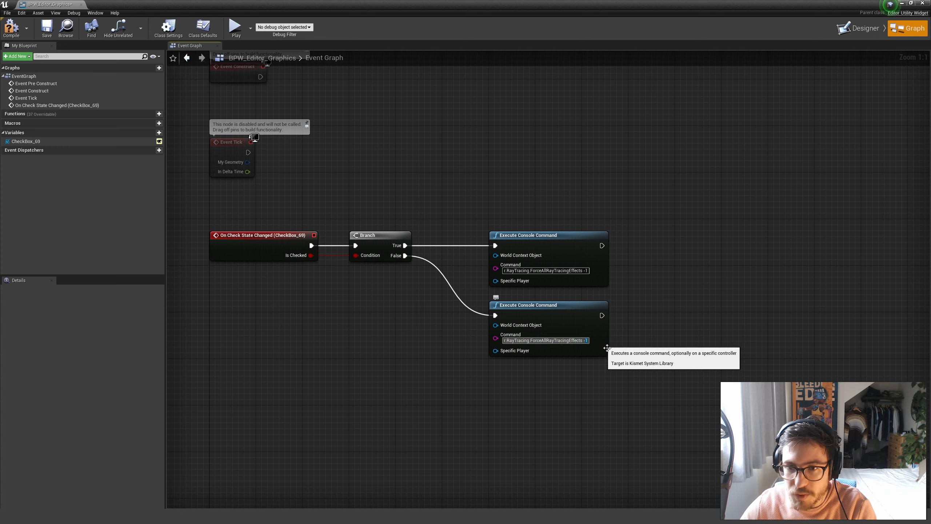
text(0)
key(Return)
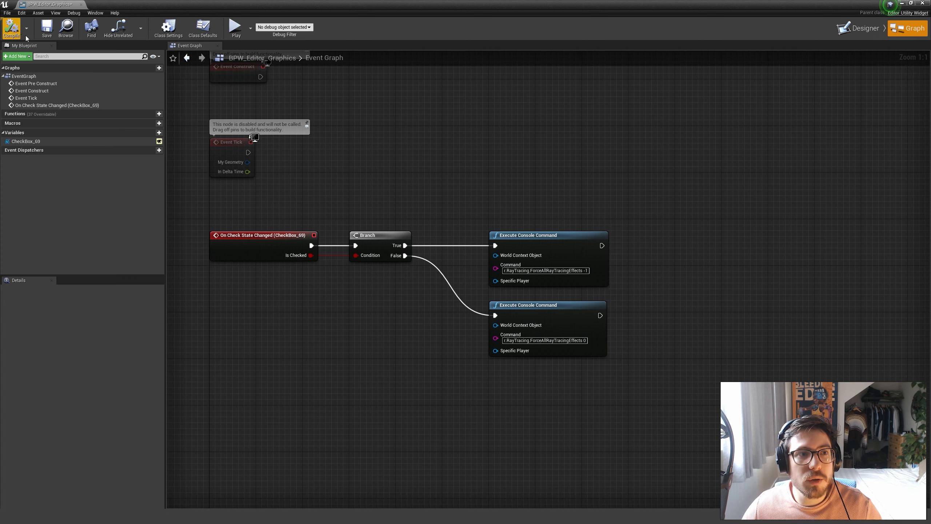
click(46, 28)
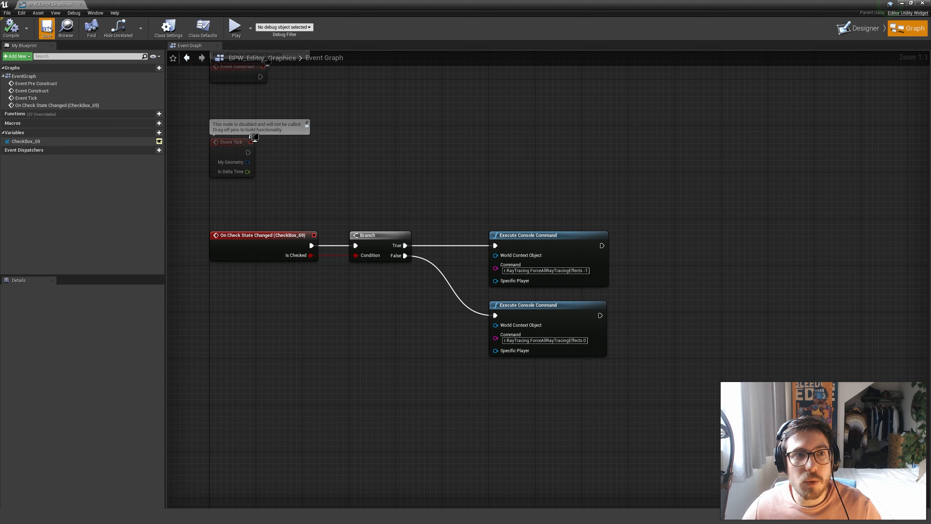
Step: Locate BPW_Editor_Graphics among the project assets, close its blueprint editor, and run it as an Editor Utility Widget
click(66, 29)
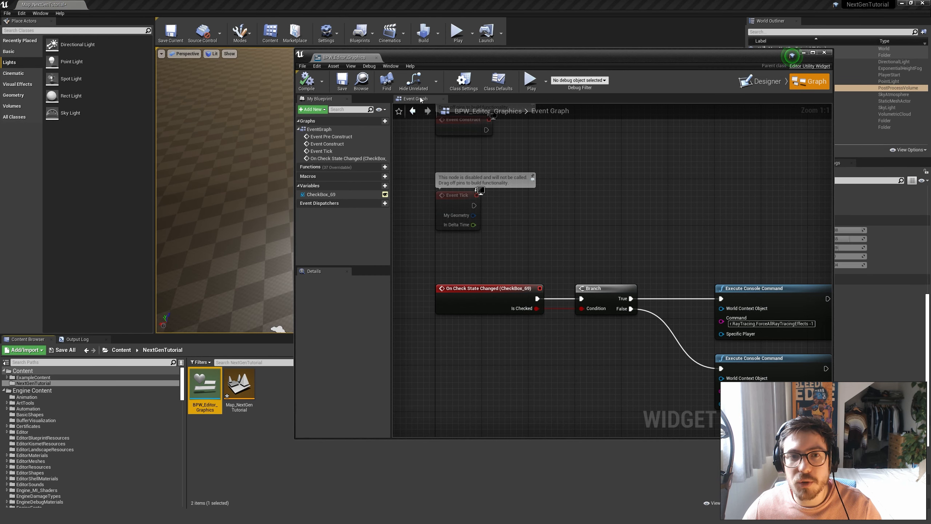
click(376, 58)
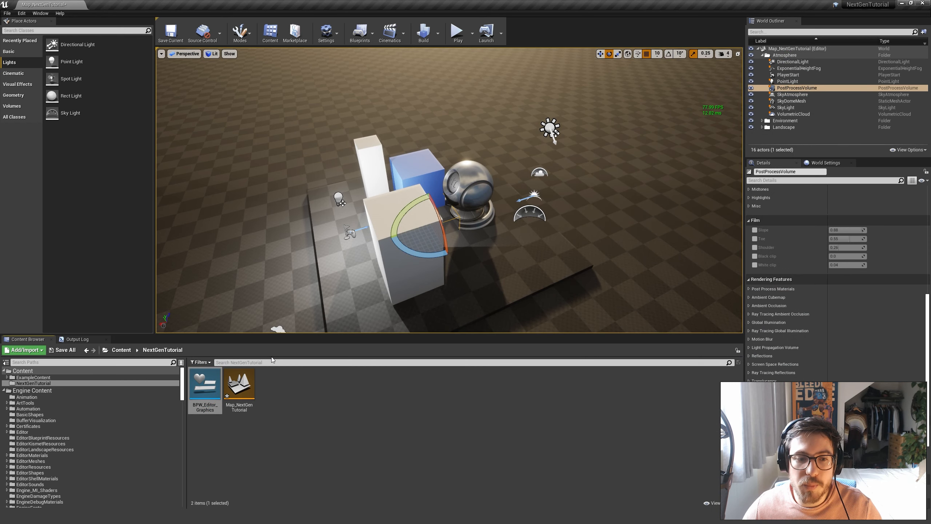
right_click(214, 392)
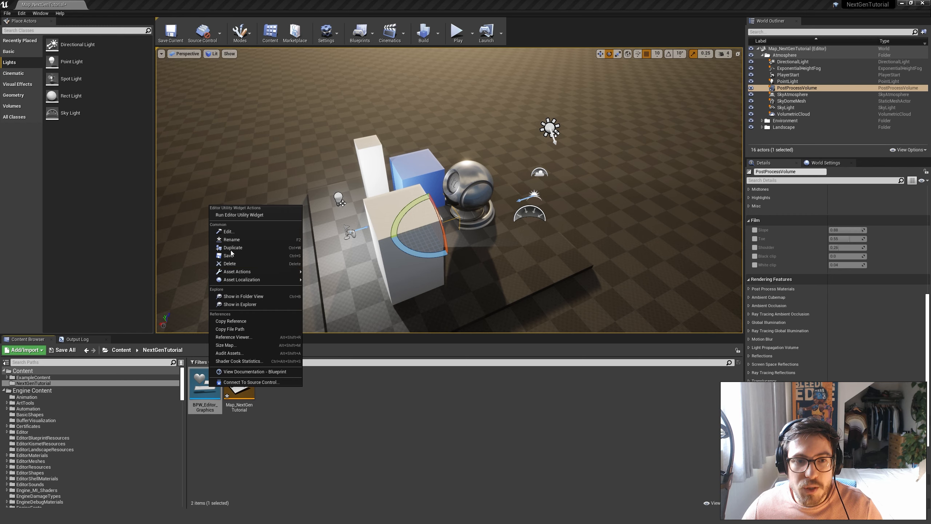
click(252, 215)
Step: Dock the running BPW_Editor_Graphics widget above the viewport beside the main toolbar and adjust the height of its area
drag(385, 158, 329, 133)
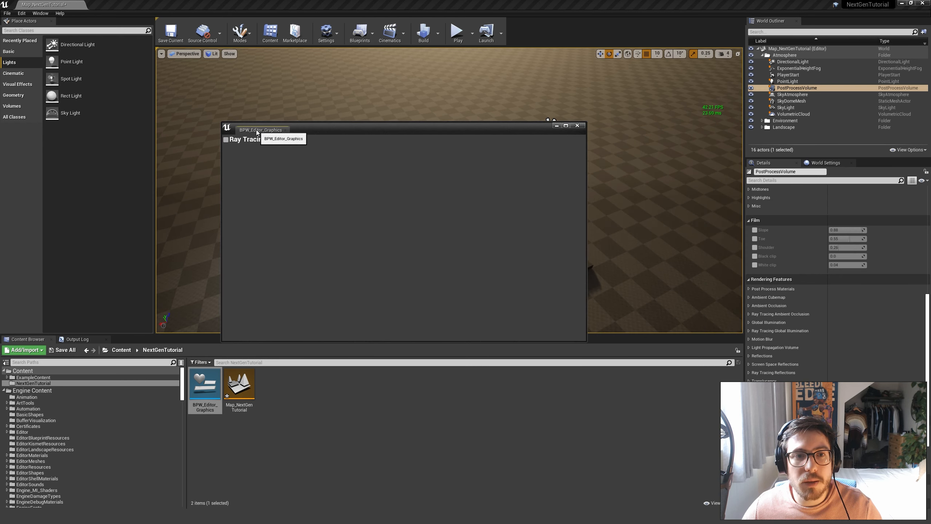
drag(256, 130, 171, 34)
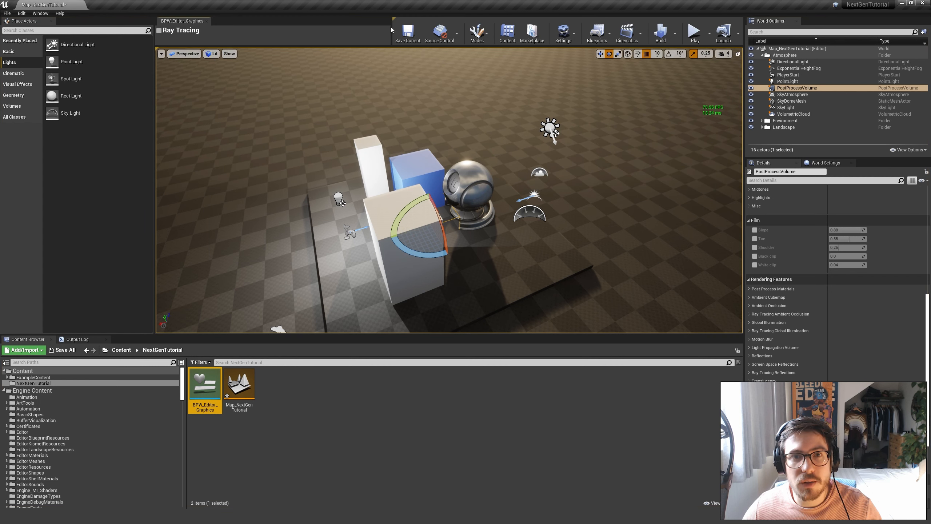
click(393, 26)
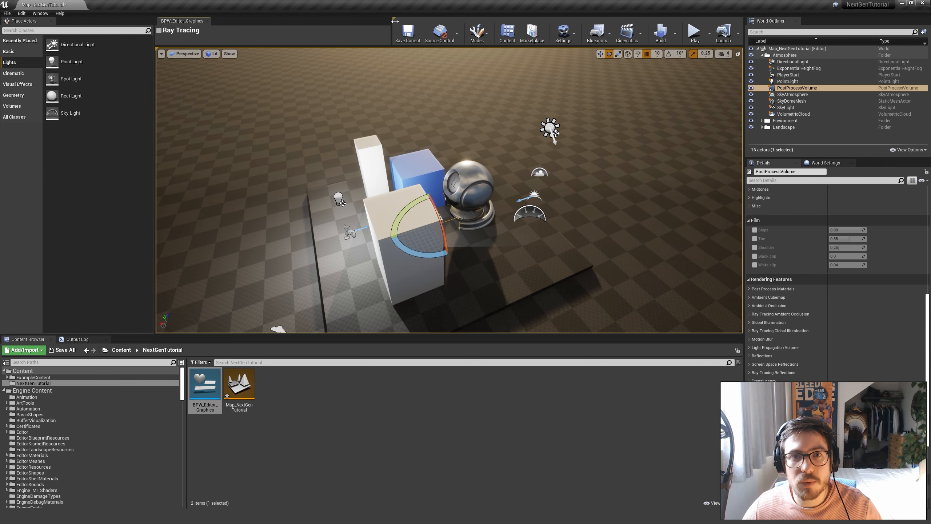
drag(368, 89, 348, 48)
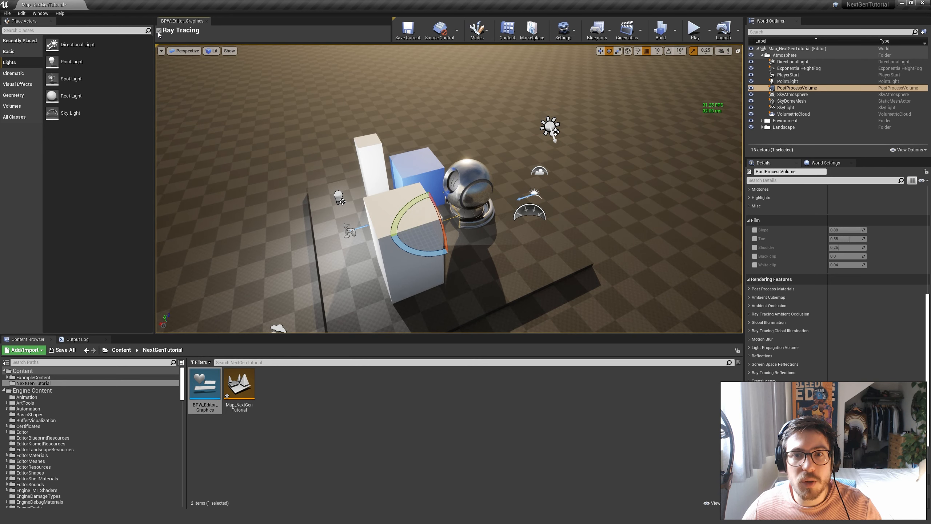
Step: Turn on the Ray Tracing check box in the docked widget and inspect the reflections on the material ball up close
click(158, 31)
key(w)
right_drag(450, 188, 413, 161)
key(s)
right_drag(445, 225, 454, 229)
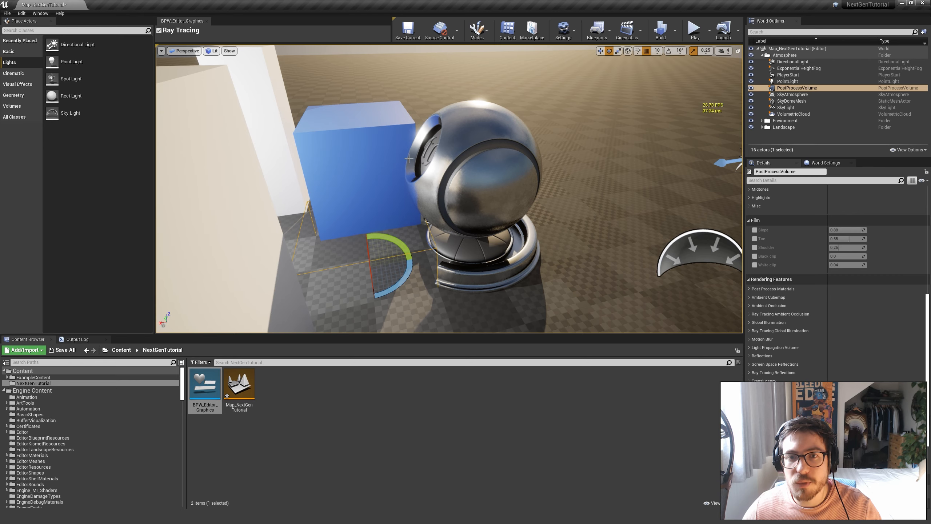
Step: Turn the widget's Ray Tracing check box off and compare the material ball and boxes without ray tracing
click(159, 31)
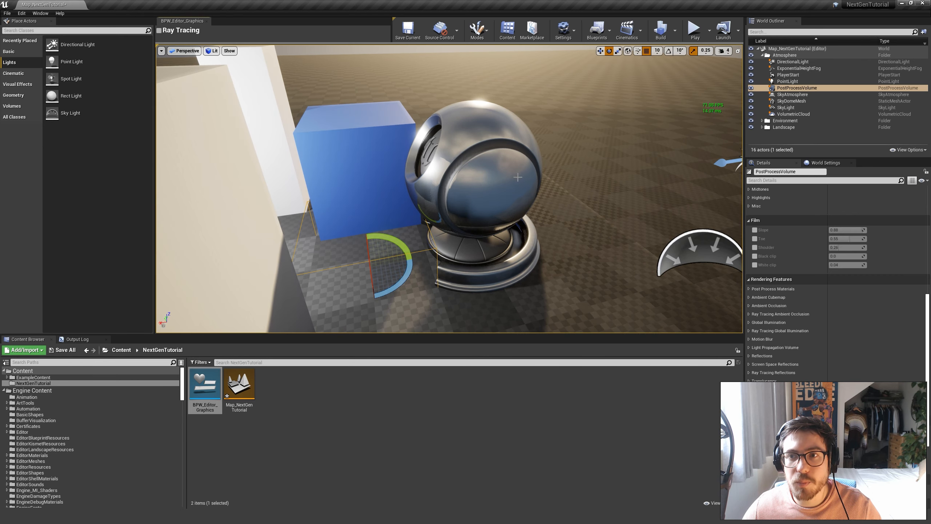
key(s)
mouse_move(518, 177)
right_down()
mouse_move(495, 180)
mouse_move(513, 183)
mouse_move(527, 196)
mouse_move(510, 203)
mouse_move(543, 220)
mouse_move(513, 215)
mouse_move(491, 183)
mouse_move(522, 186)
right_up()
key(a)
key(d)
Step: Move SM_MatPreviewMesh_01 away from the boxes so it stands clear of the large front box, and deselect it
click(453, 156)
key(d)
key(w)
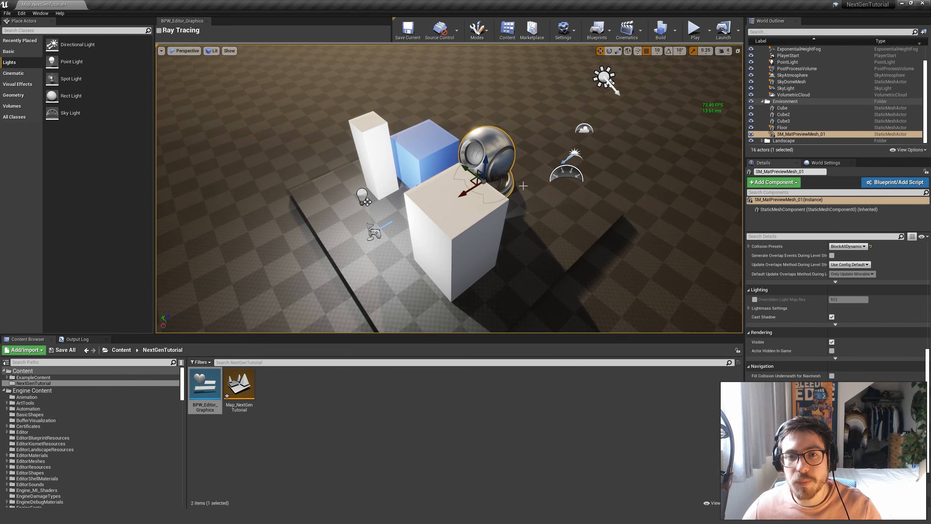
drag(473, 179, 502, 177)
key(Escape)
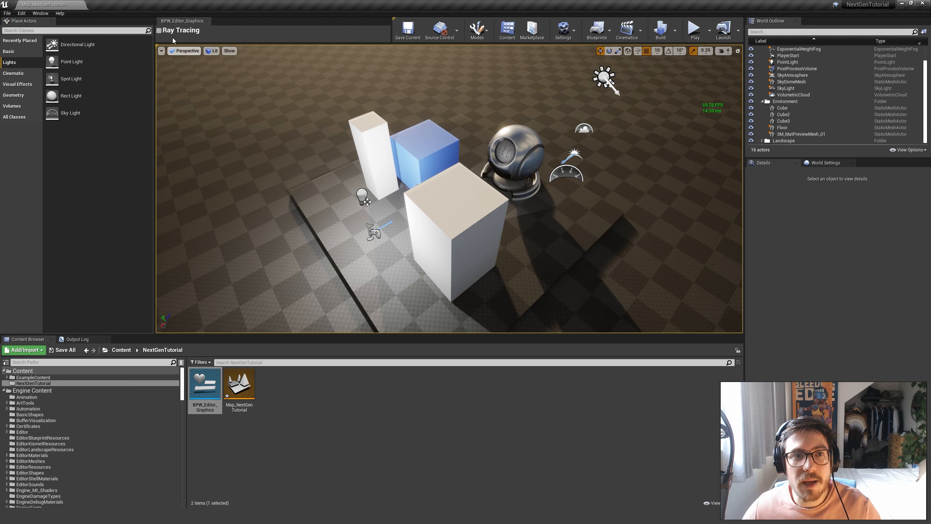
Step: Toggle the widget's Ray Tracing check box on and off again, and view the rearranged scene from other angles
click(159, 31)
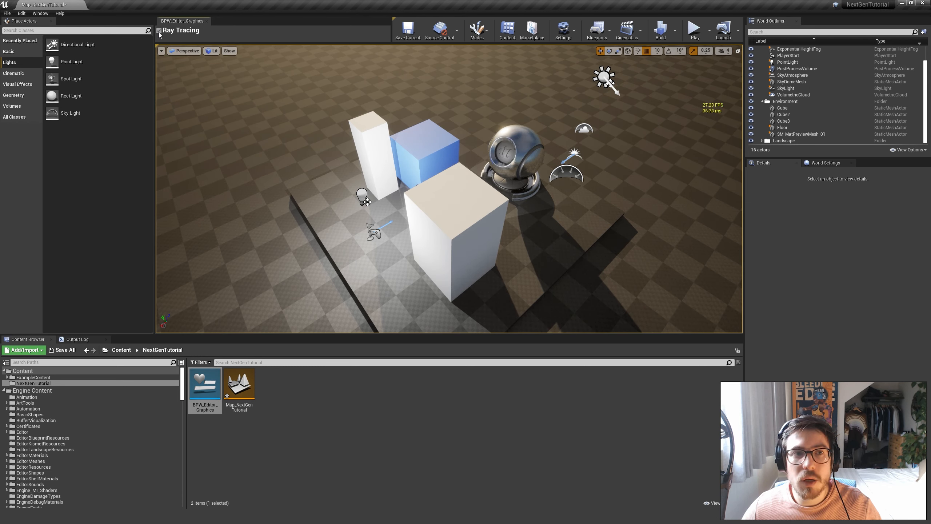
click(159, 31)
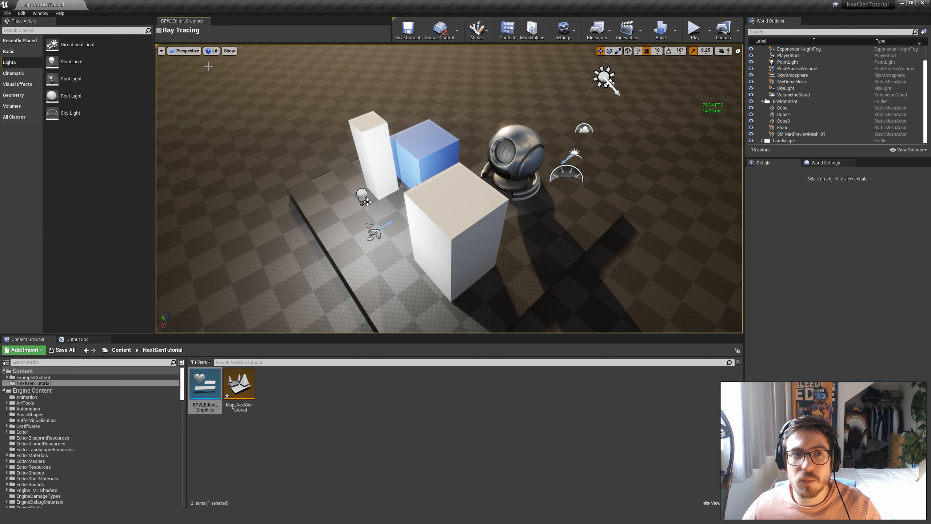
mouse_move(621, 218)
right_down()
mouse_move(594, 217)
mouse_move(621, 218)
right_up()
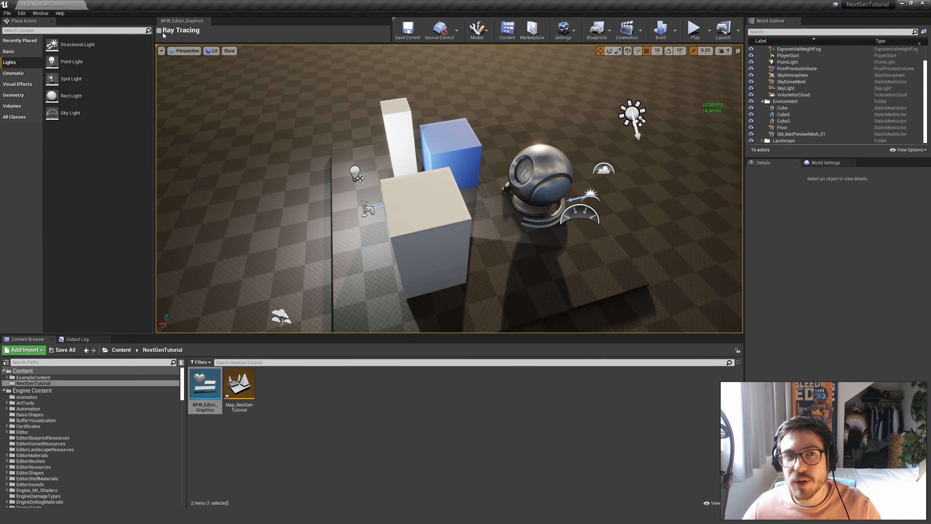
mouse_move(491, 218)
right_down()
mouse_move(491, 227)
mouse_move(500, 222)
mouse_move(492, 218)
right_up()
key(w)
right_drag(527, 257, 556, 253)
key(a)
key(s)
Step: Save all modified content of the project, including Map_NextGenTutorial
click(423, 394)
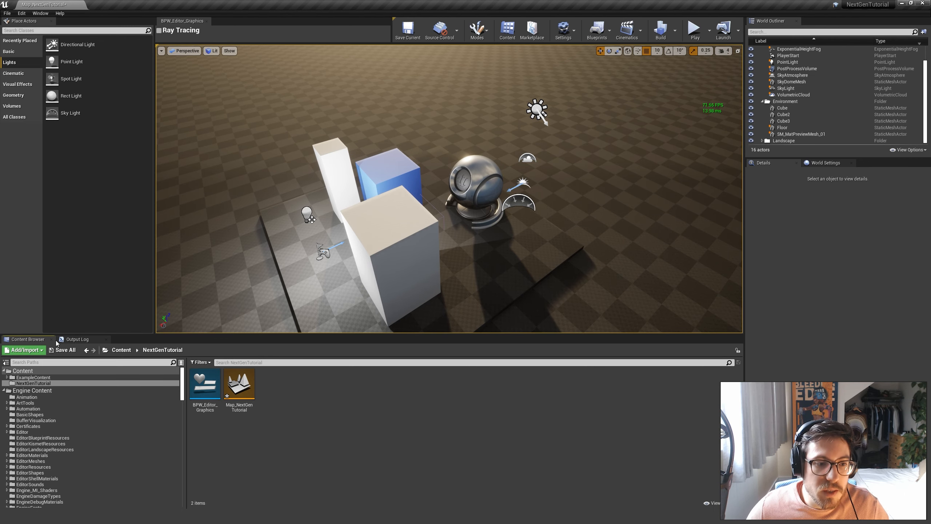
click(62, 349)
click(530, 324)
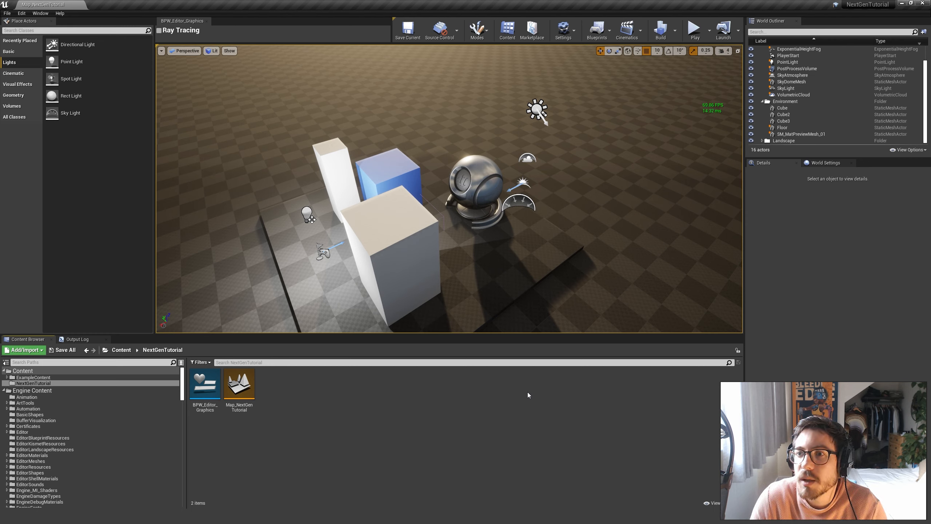
Step: Collapse the Atmosphere and Environment folders in the World Outliner
scroll(788, 92, up, 1)
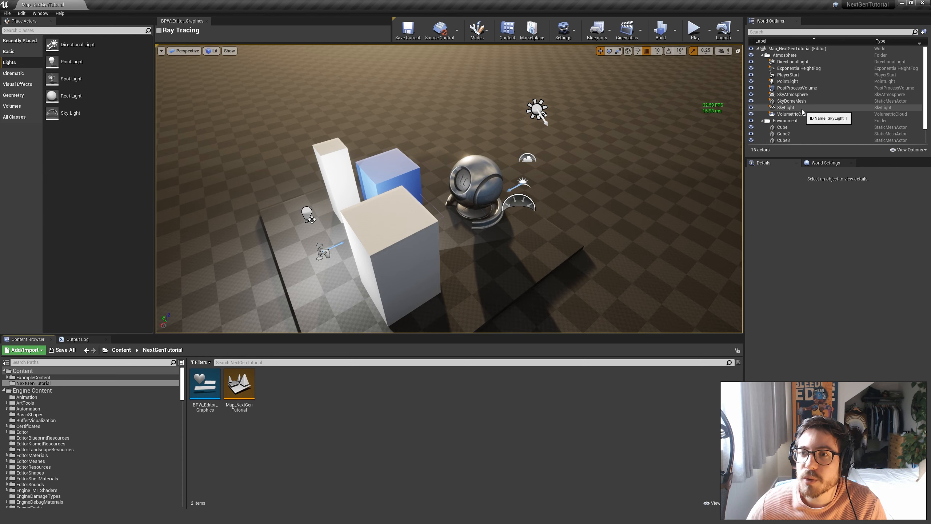
click(763, 55)
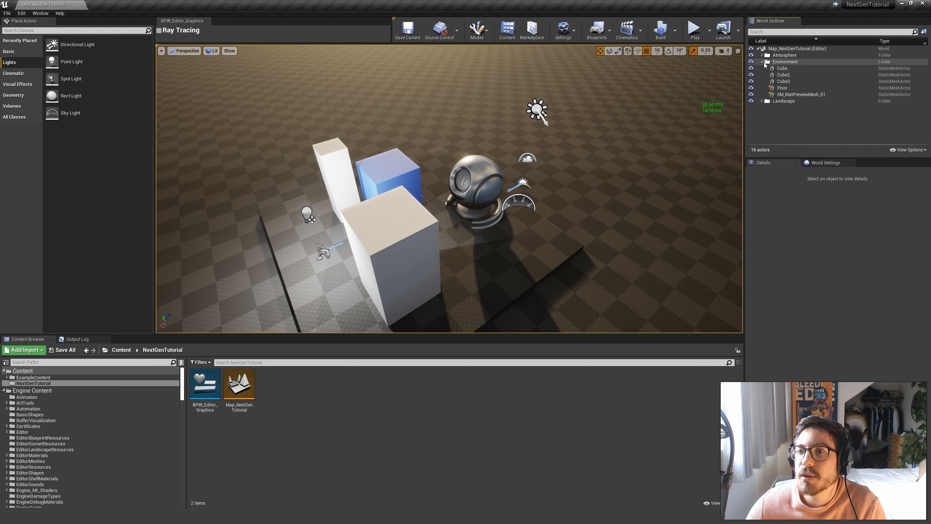
click(763, 62)
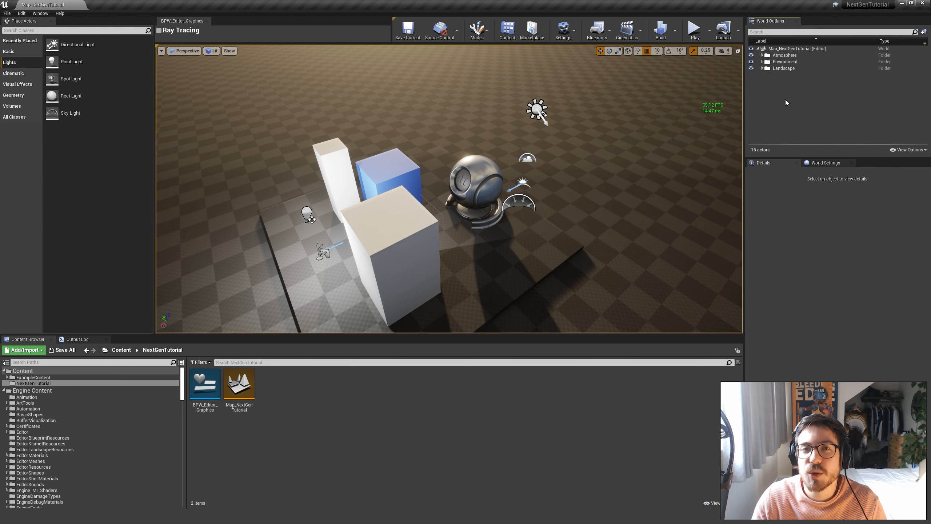